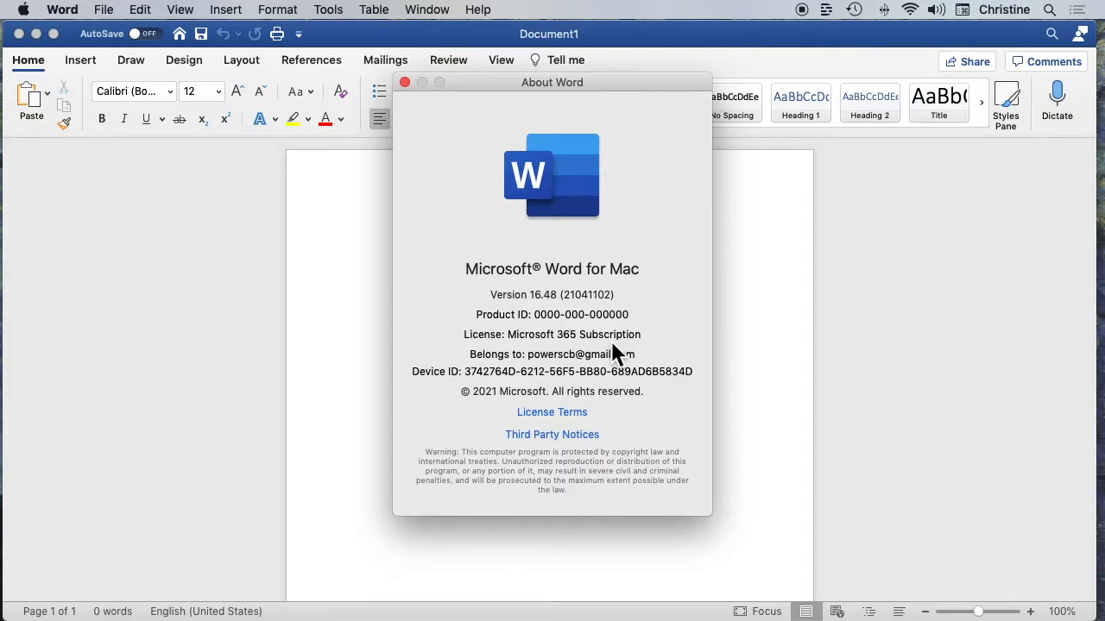
Close the About Word window and generate placeholder text in the blank document with =rand(4,5)
left_click(405, 83)
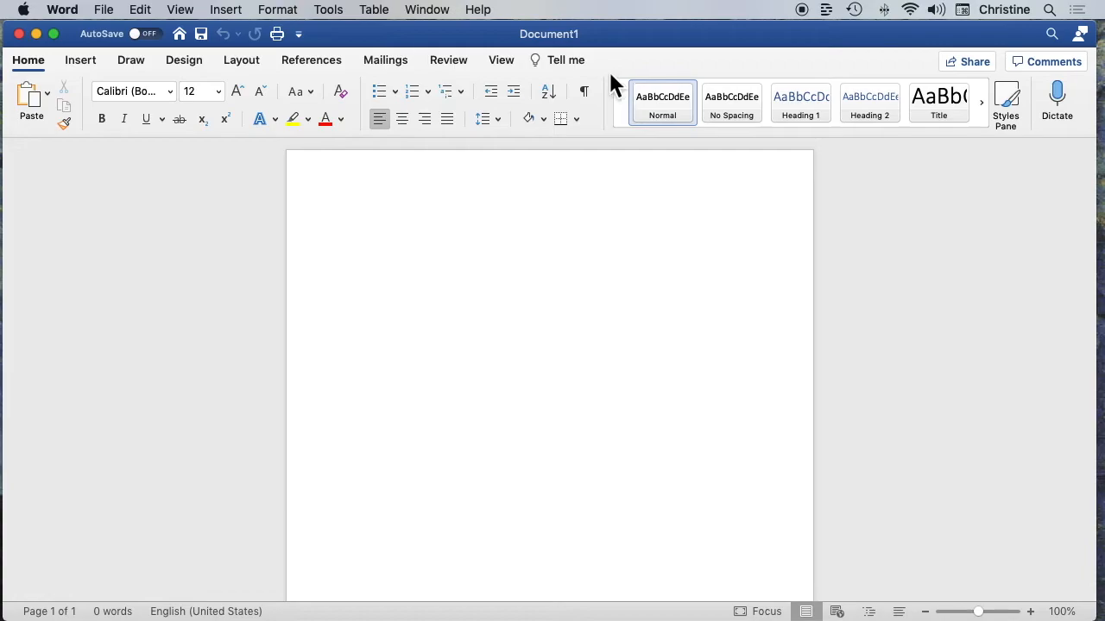
left_click(566, 63)
type("=")
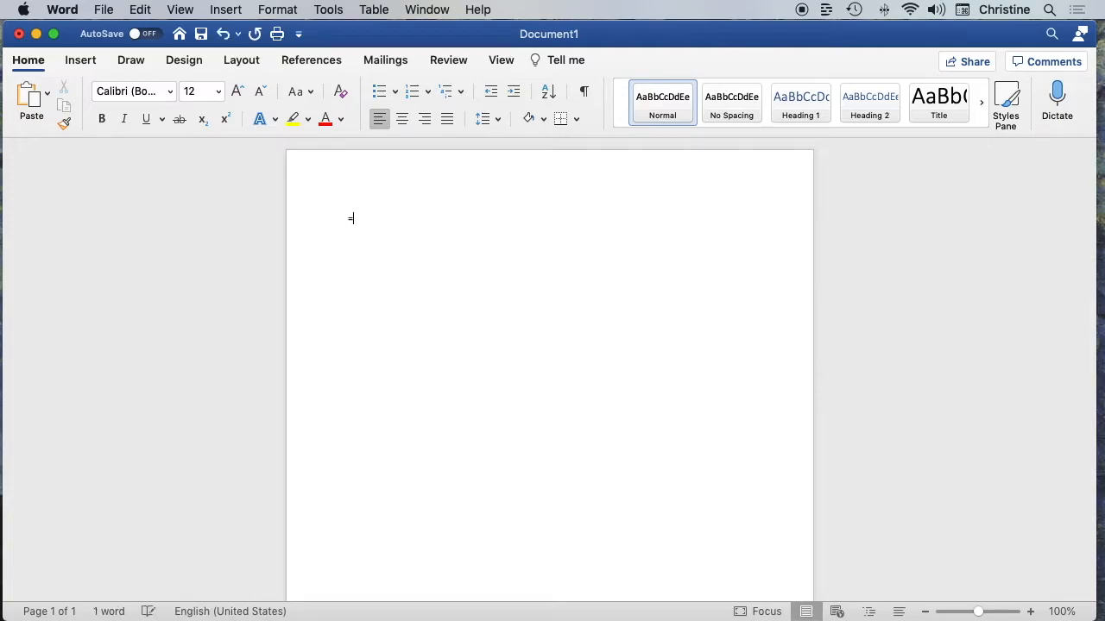
type("rand(4,5)")
key("Return")
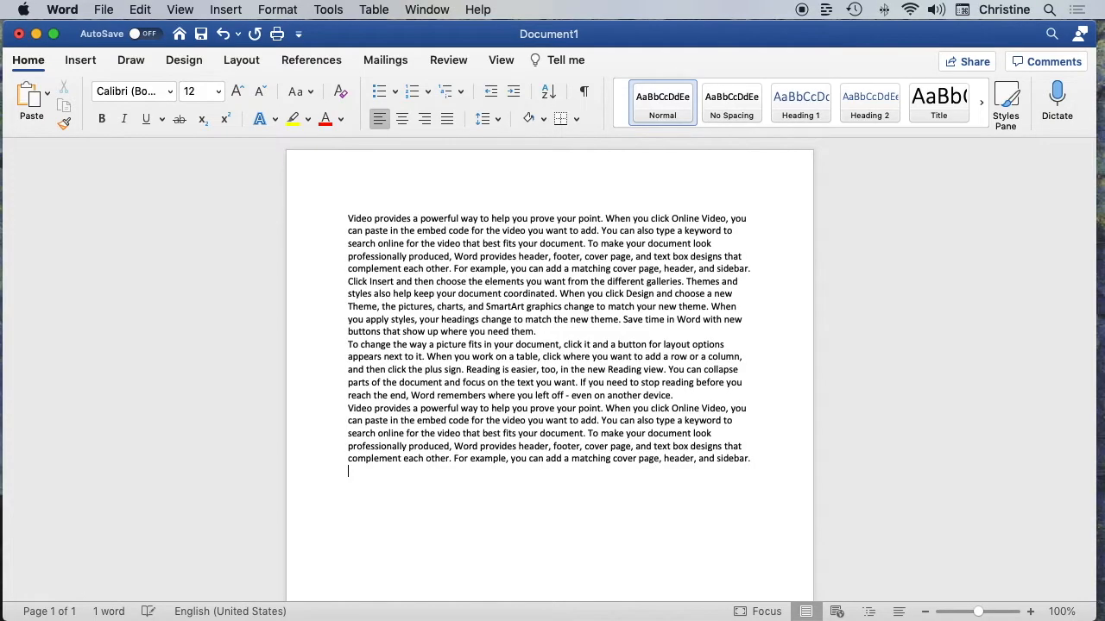
Select the words "Video provides" at the start of the first paragraph, and clear the selection
scroll(434, 235, "down", 1)
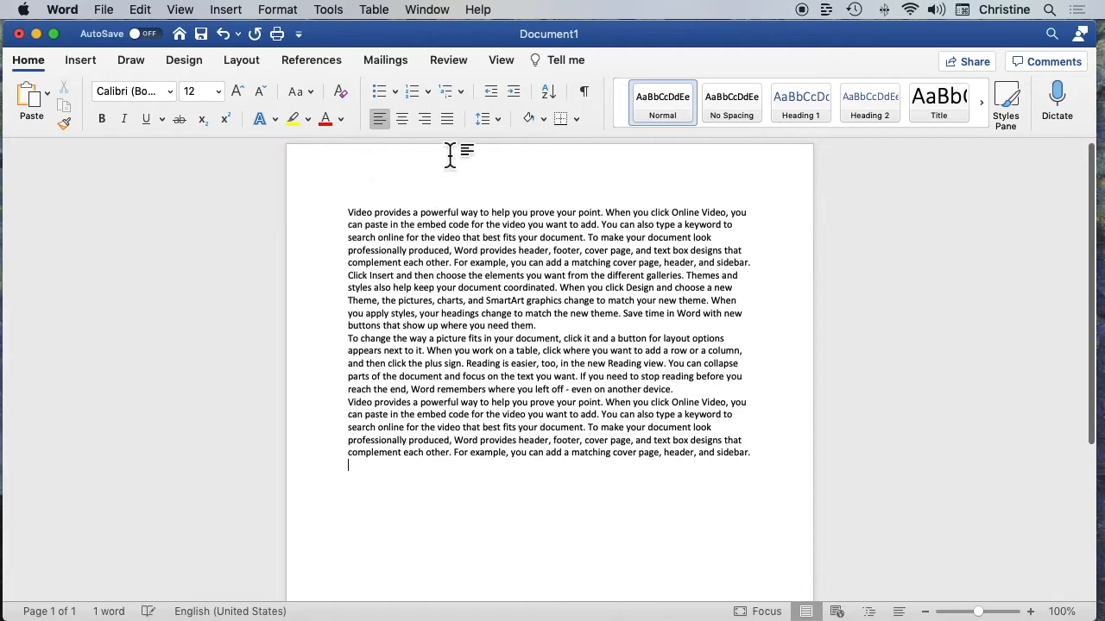
left_click(728, 243)
key("Right")
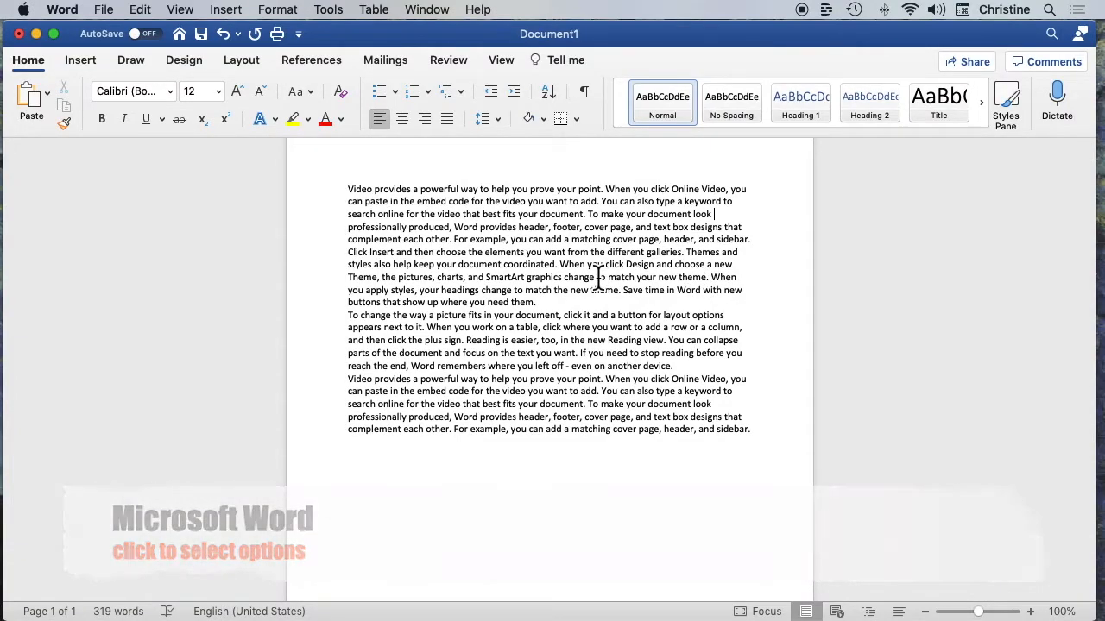
left_click(350, 190)
left_click_drag(349, 190, 410, 192)
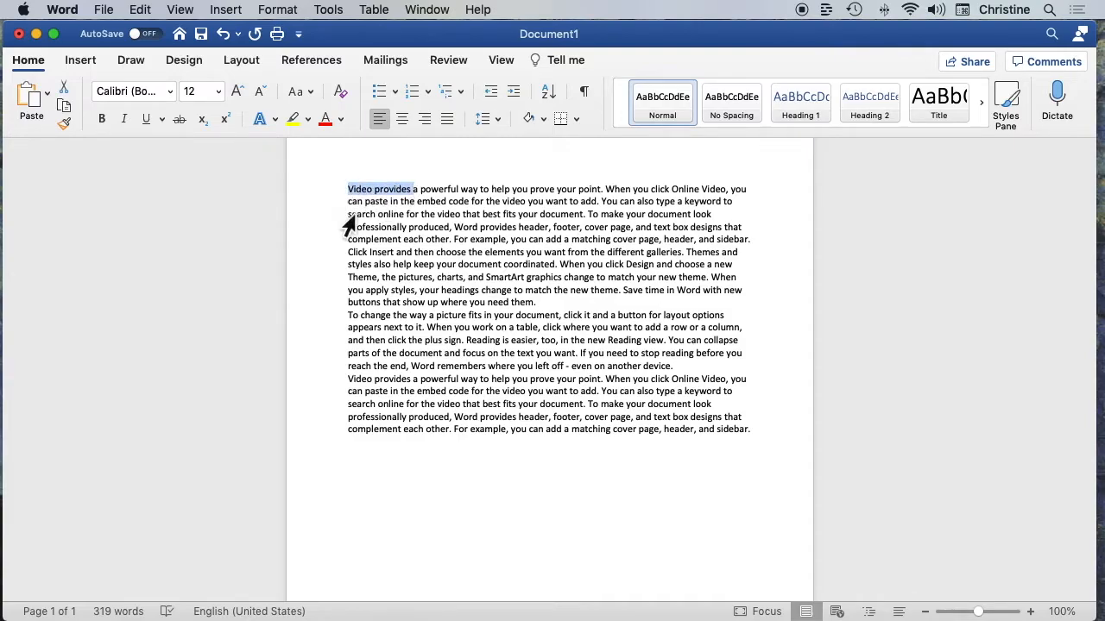
left_click(343, 214)
left_click(450, 283)
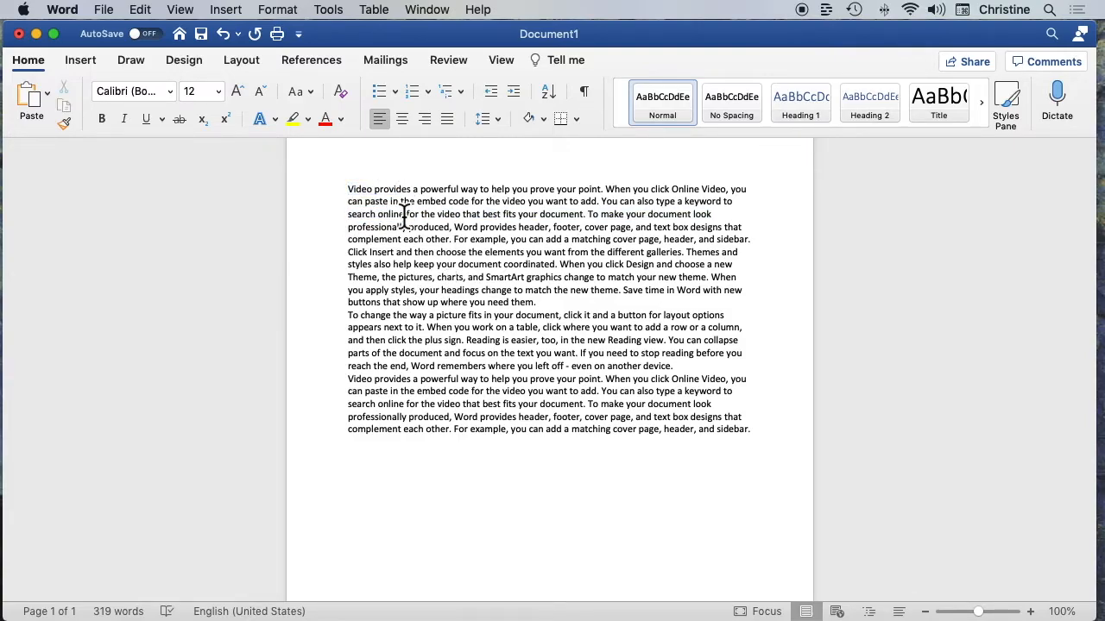
Select the word "Video" in the first line, and extend the selection to the whole first paragraph
scroll(364, 196, "down", 1)
double_click(363, 192)
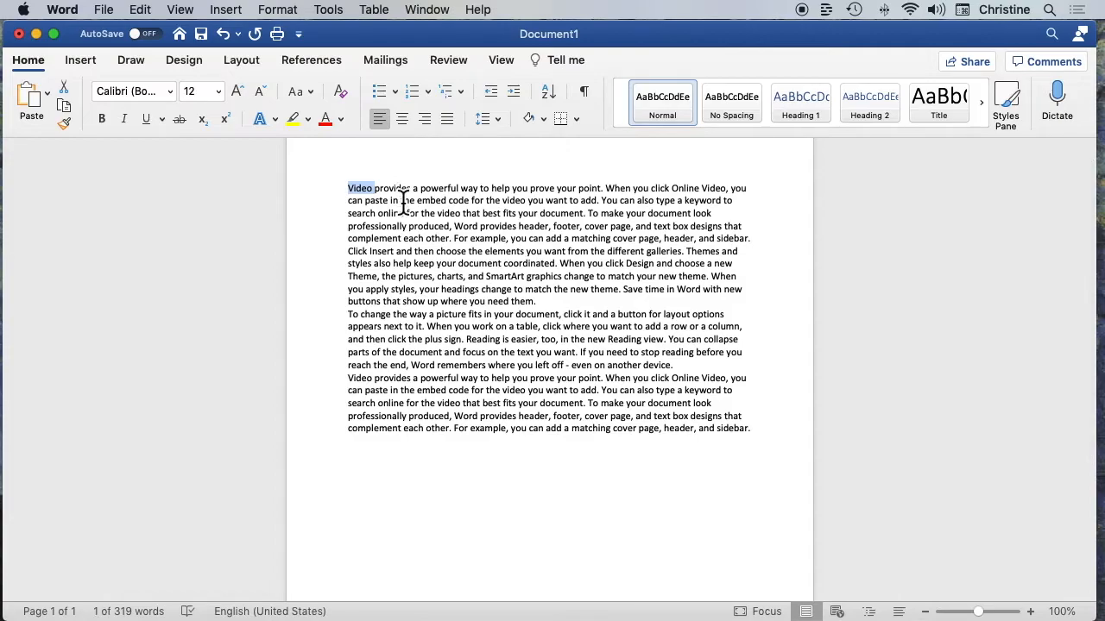
double_click(404, 201)
left_click(404, 202)
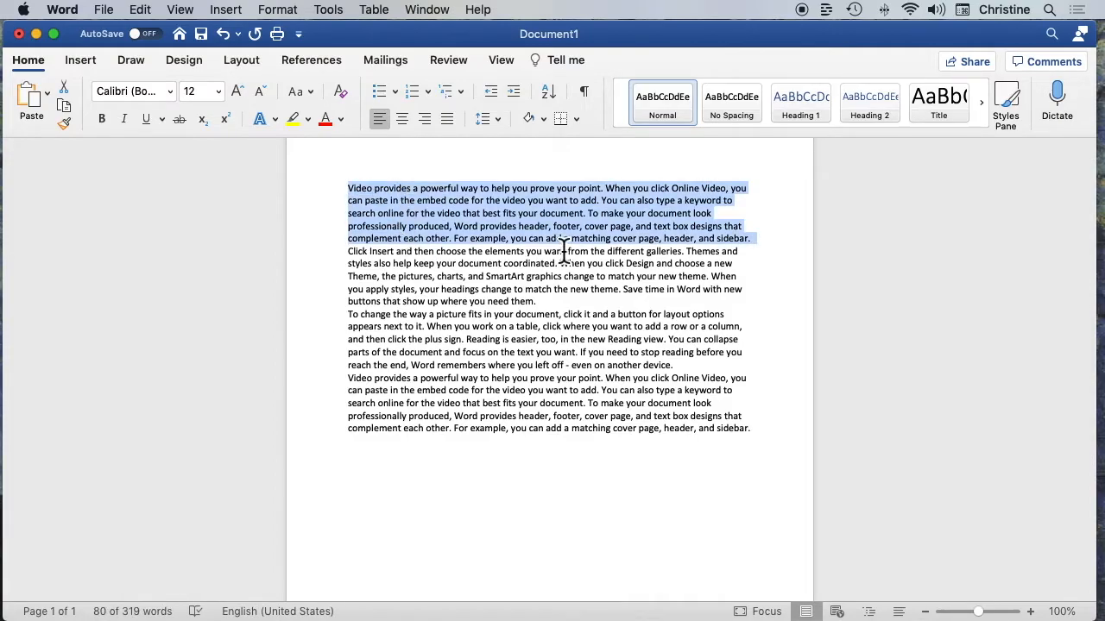
Insert a blank line between the first and second paragraphs
left_click(761, 245)
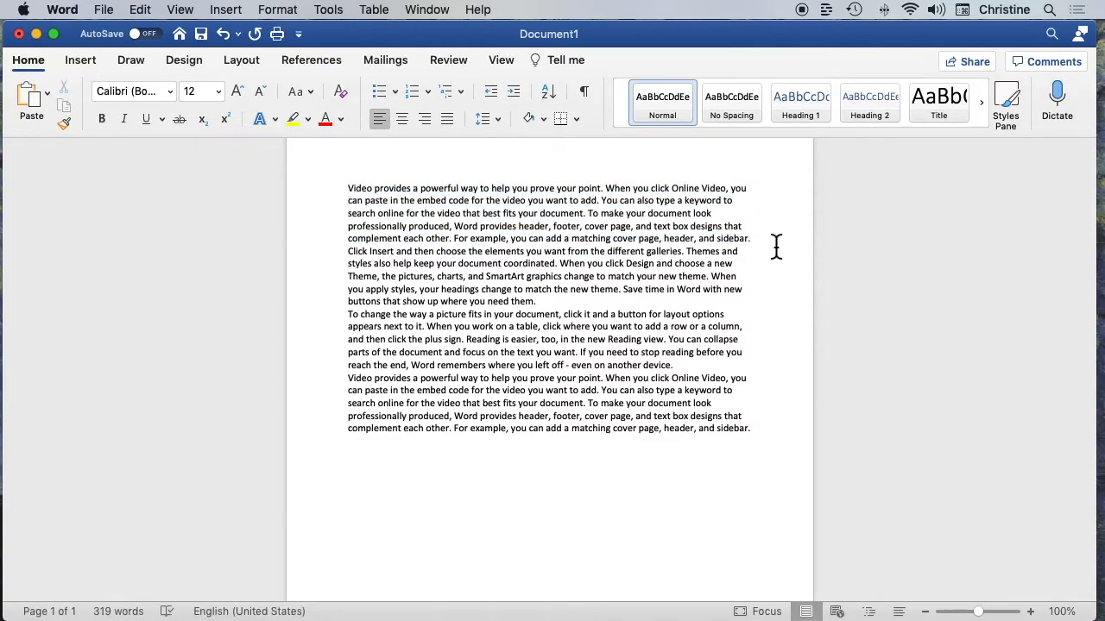
key("Return")
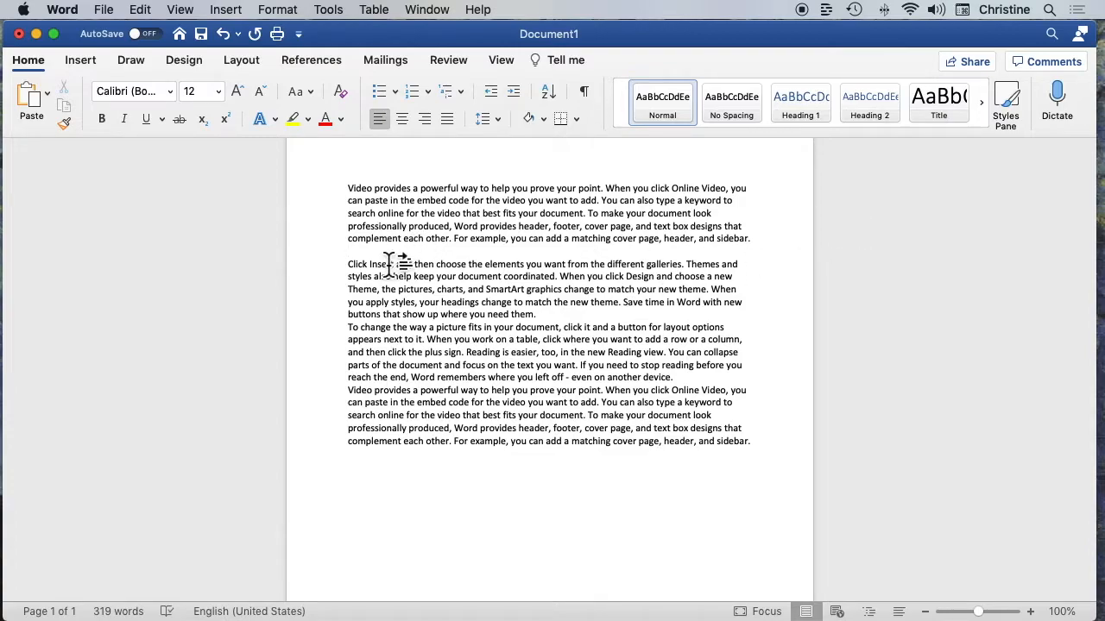
scroll(395, 263, "up", 1)
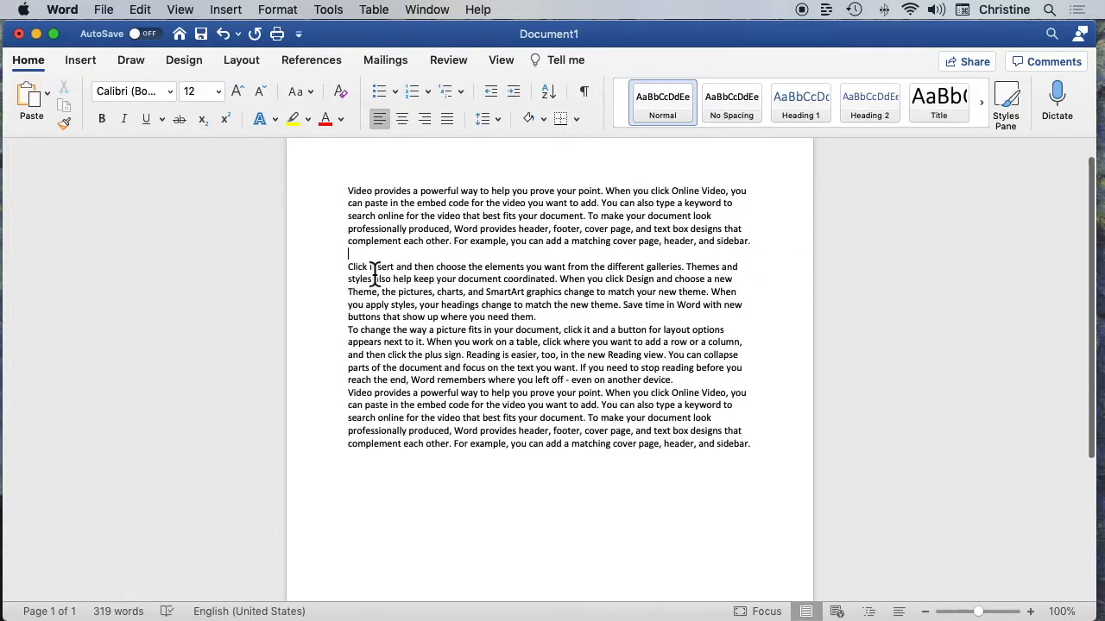
left_click(376, 274, "super")
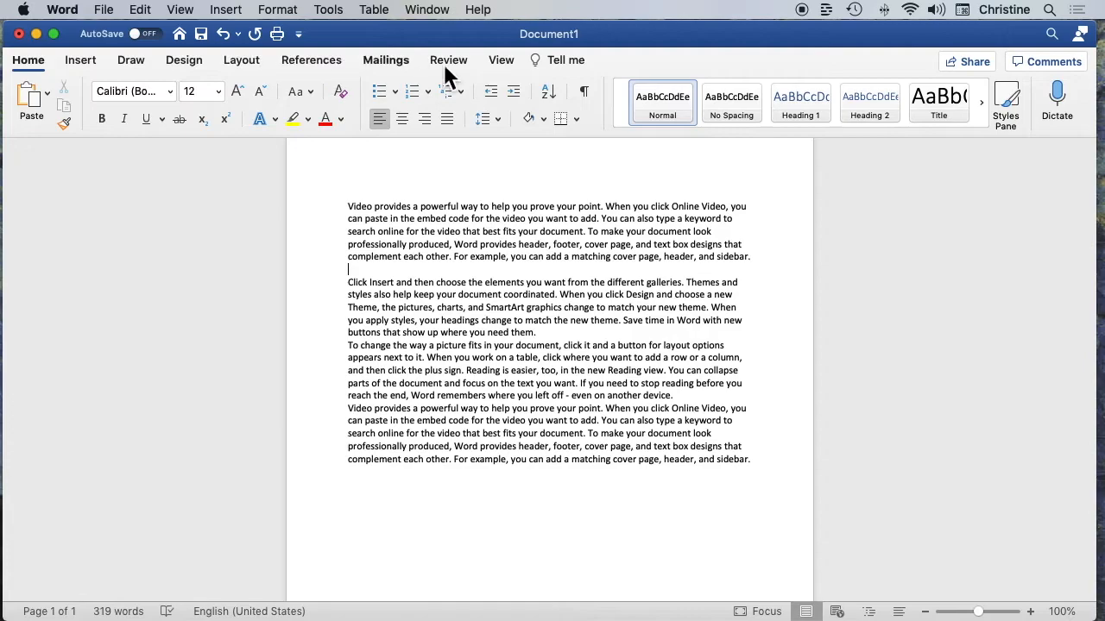
Show the document in Focus mode and return to the normal view
left_click(506, 65)
left_click(172, 94)
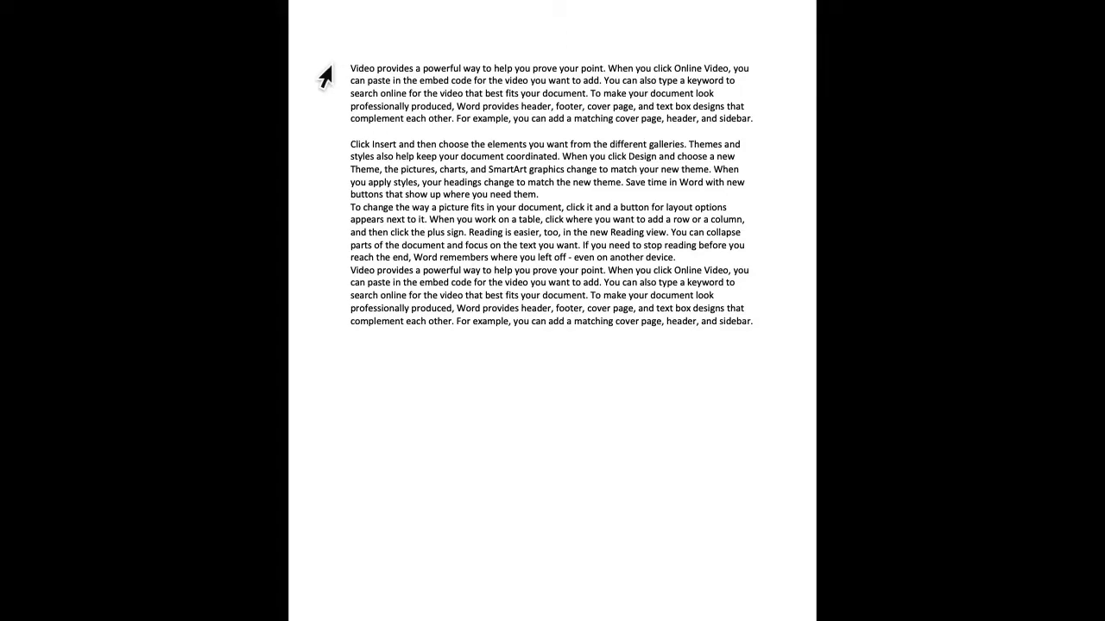
mouse_move(265, 12)
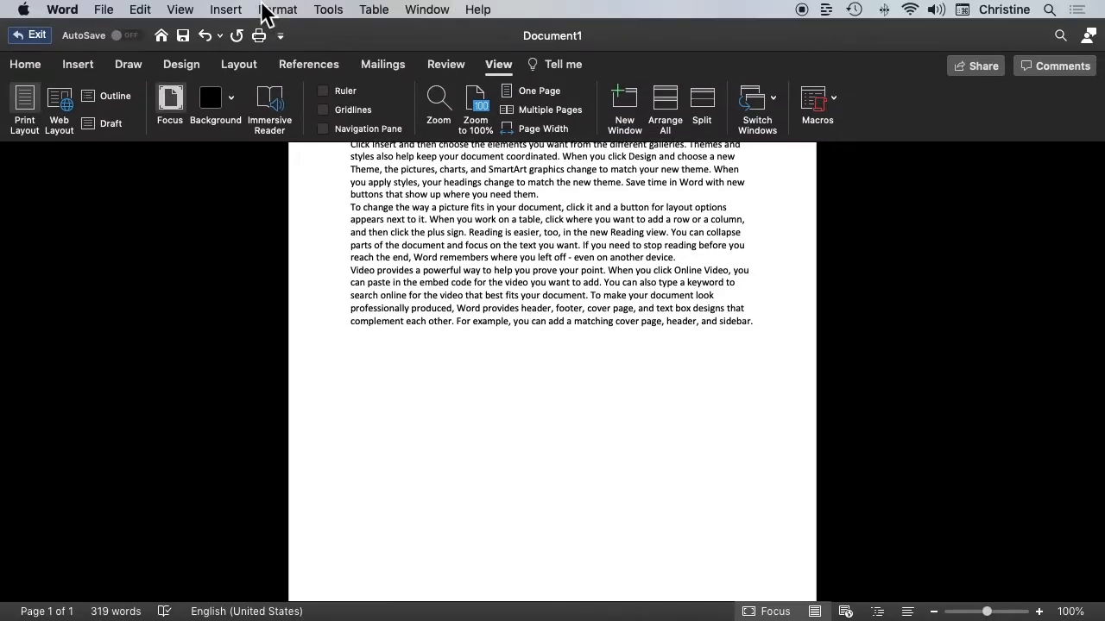
left_click(35, 37)
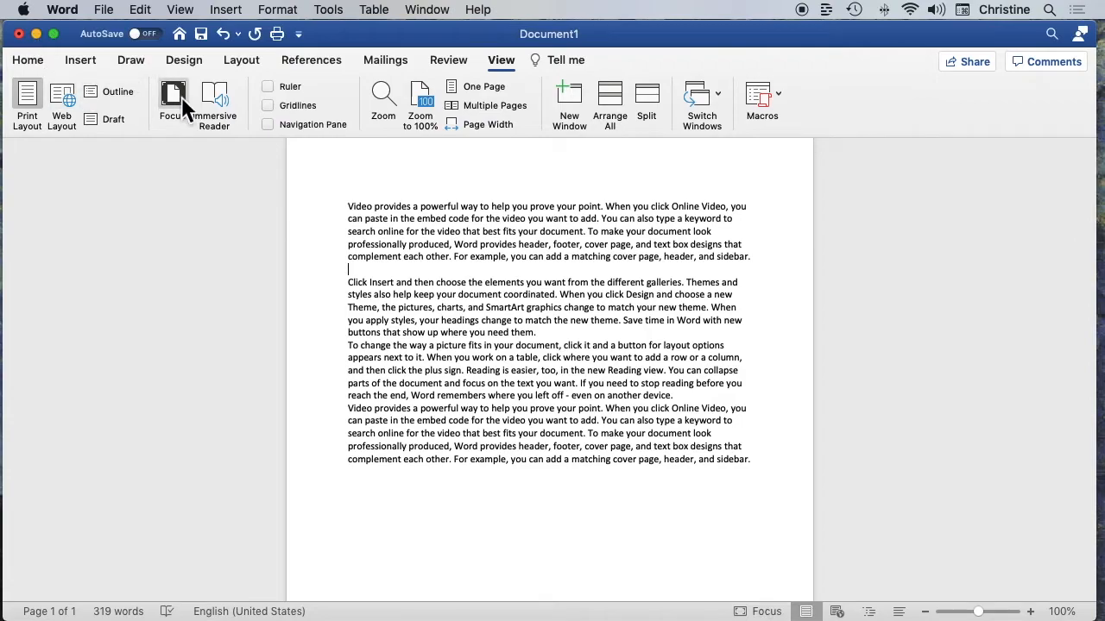
Look through the background choices available in Focus mode, and exit the mode without picking one
left_click(181, 95)
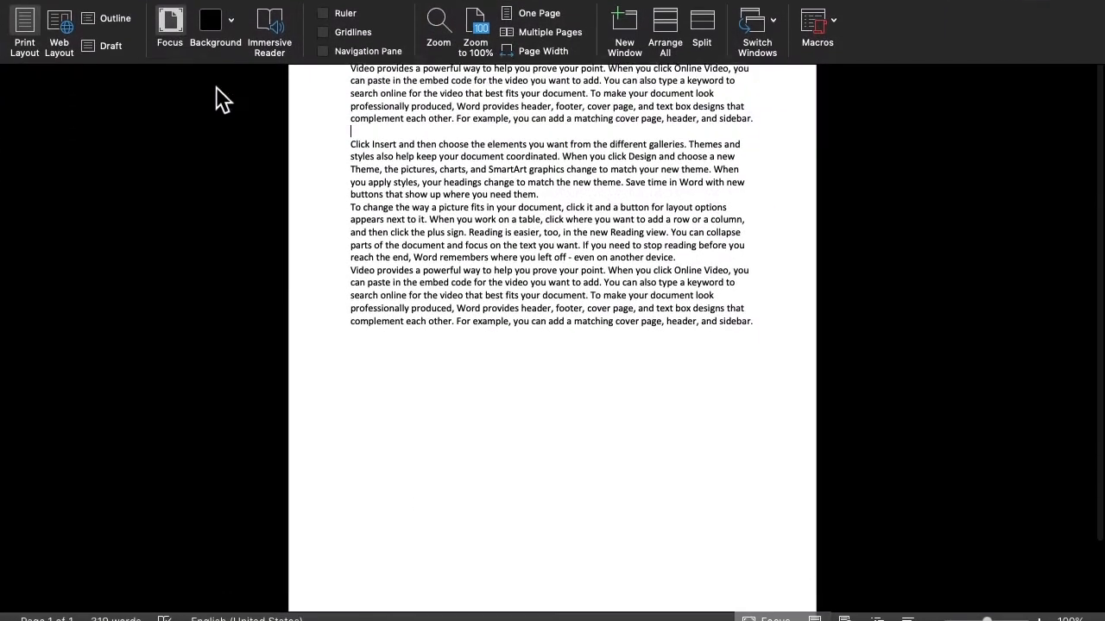
mouse_move(230, 12)
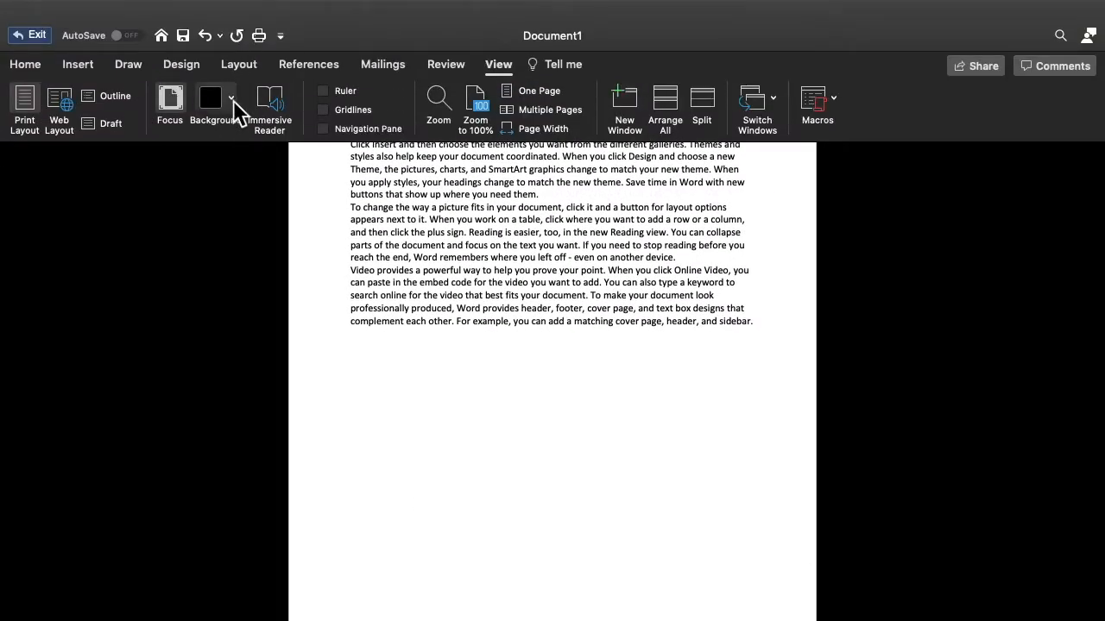
left_click(231, 99)
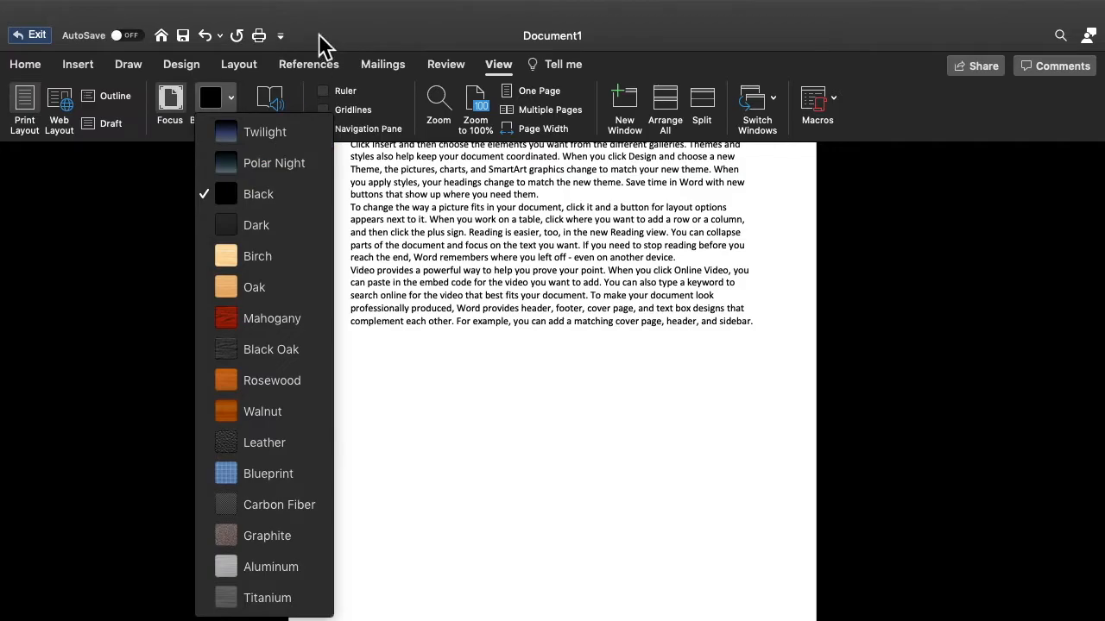
left_click(29, 37)
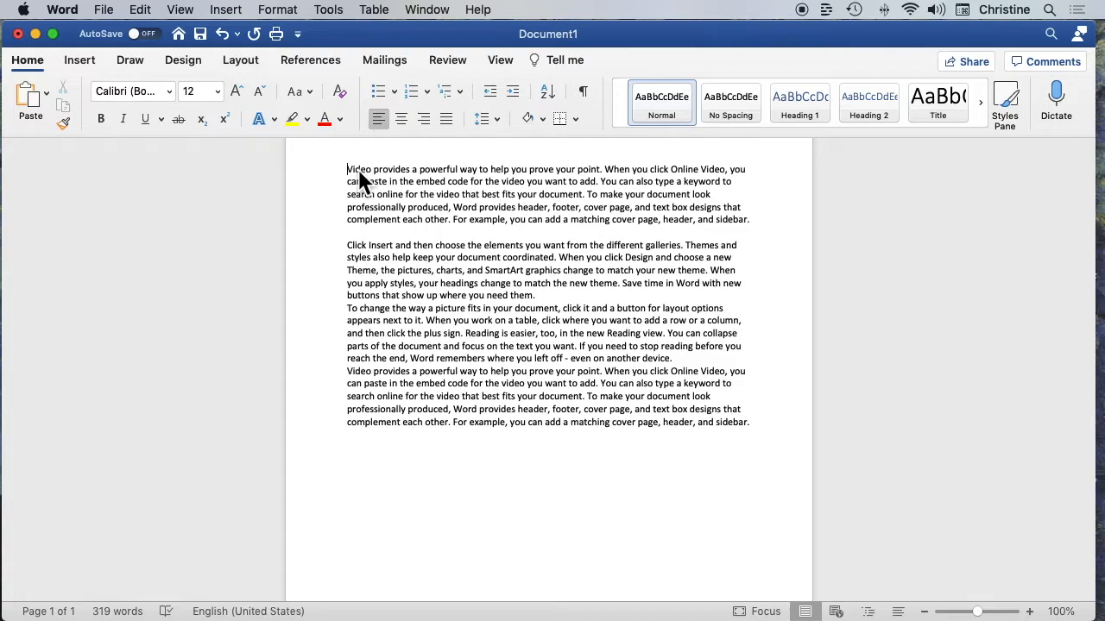
Enlarge the font of the first word, "Video", to 16 pt
double_click(362, 170)
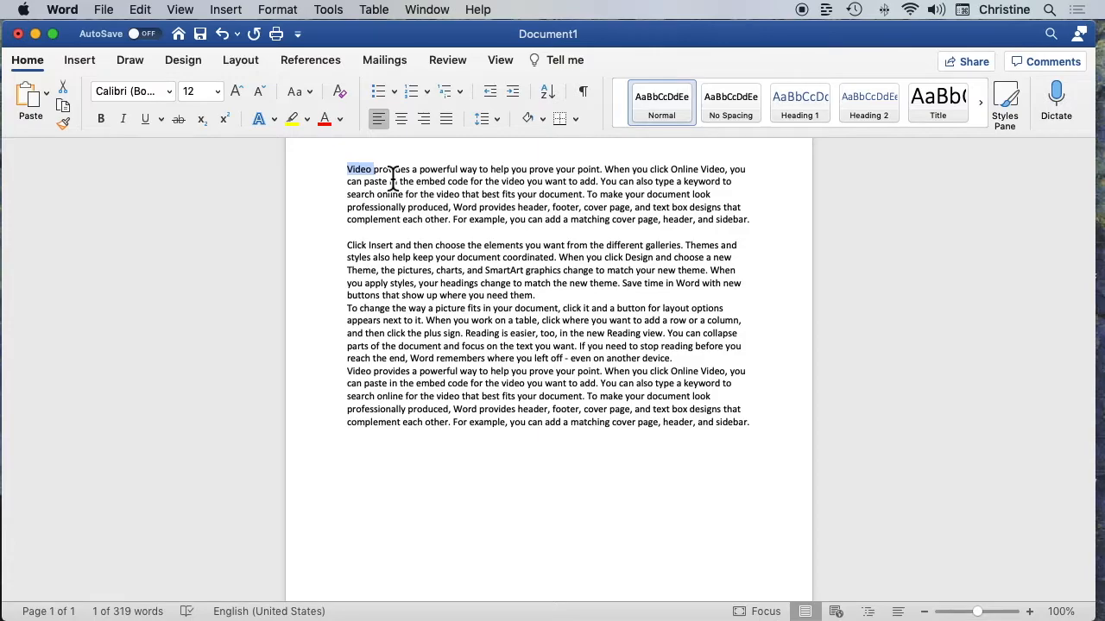
key("super+shift+period")
key("super+shift+period")
key("super+shift+period")
key("super+shift+period")
key("super+shift+period")
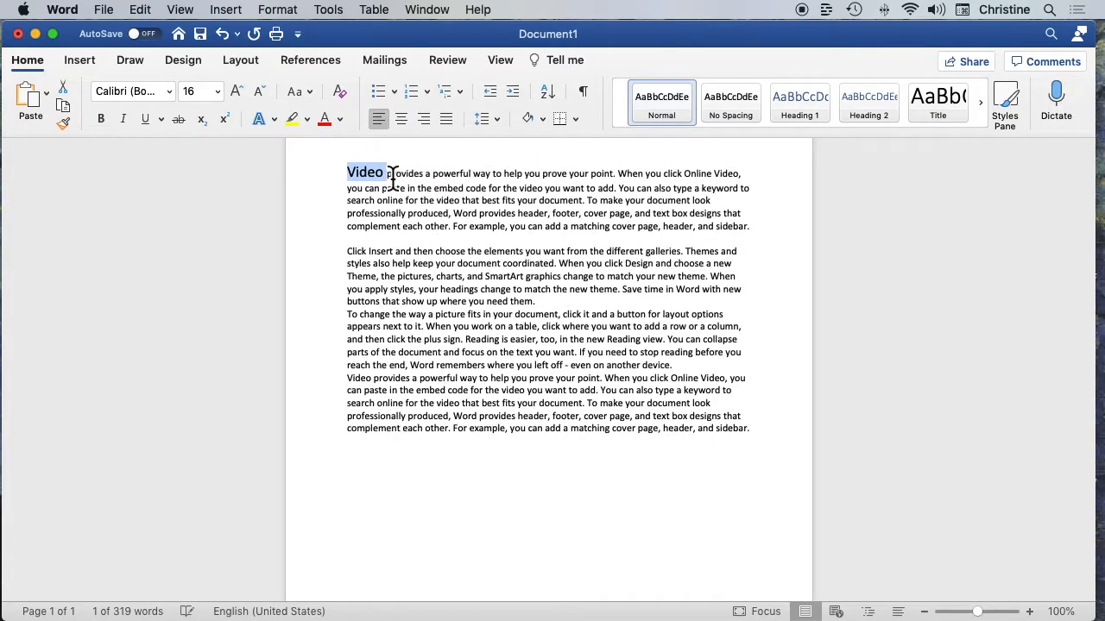
Reduce the font size of the selected word "Video" to 12 pt
key("super+shift+comma")
key("super+shift+comma")
key("super+shift+comma")
key("super+shift+comma")
key("super+shift+comma")
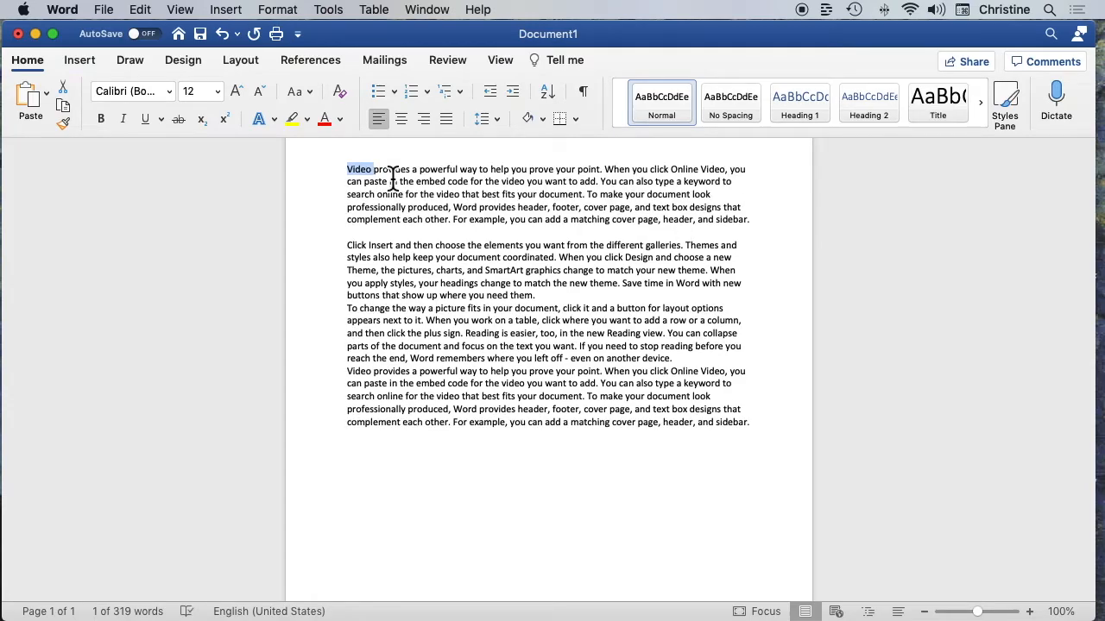
Delete the words before "sidebar" in the document's last sentence, one whole word at a time
scroll(390, 177, "up", 3)
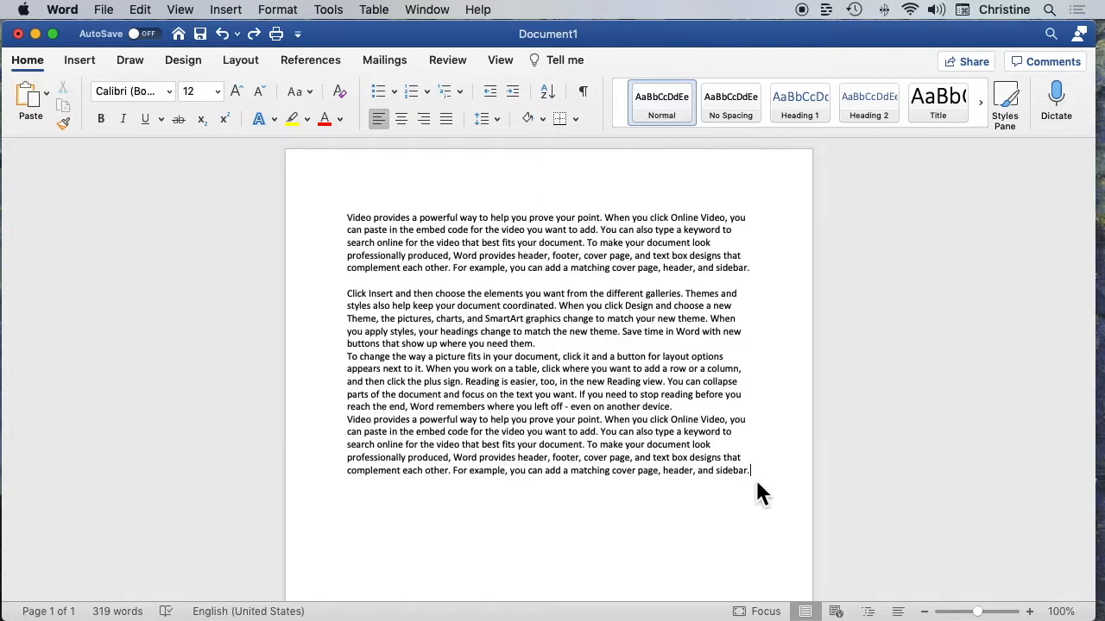
double_click(735, 471)
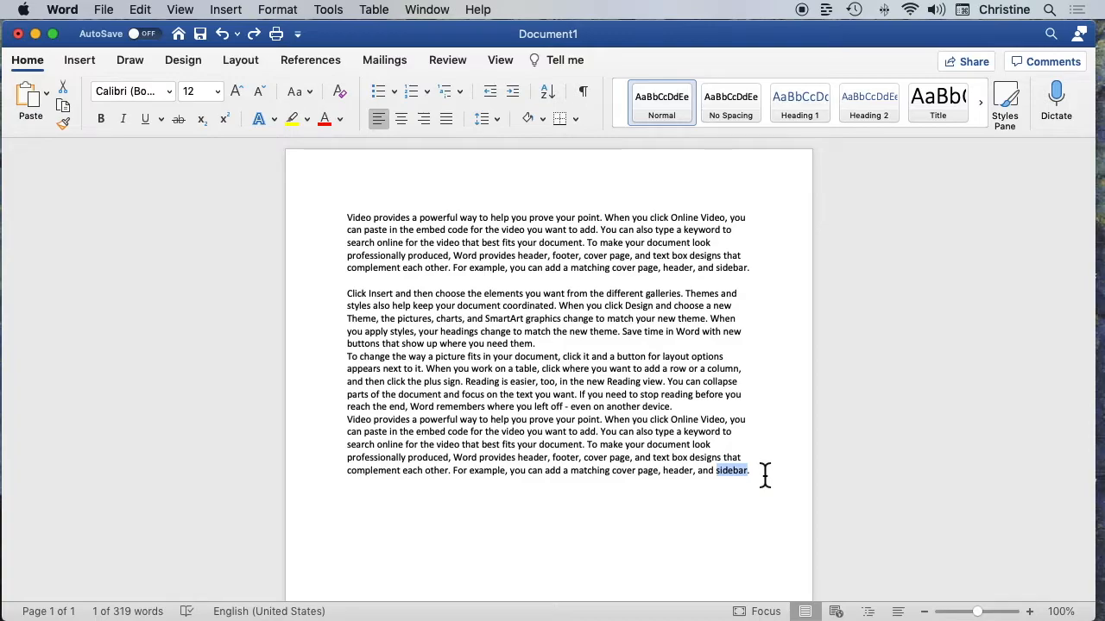
key("Left")
key("BackSpace")
key("BackSpace")
key("BackSpace")
key("BackSpace")
key("BackSpace")
key("BackSpace")
key("BackSpace")
key("BackSpace")
key("BackSpace")
key("BackSpace")
key("BackSpace")
key("BackSpace")
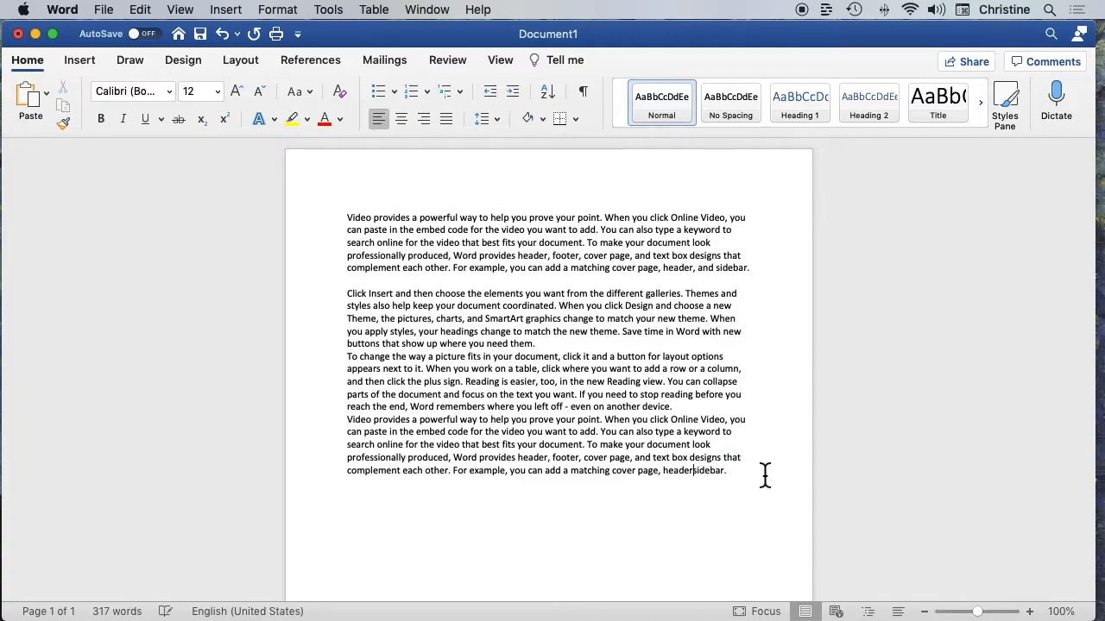
key("BackSpace")
key("BackSpace")
key("BackSpace")
key("BackSpace")
key("BackSpace")
key("BackSpace")
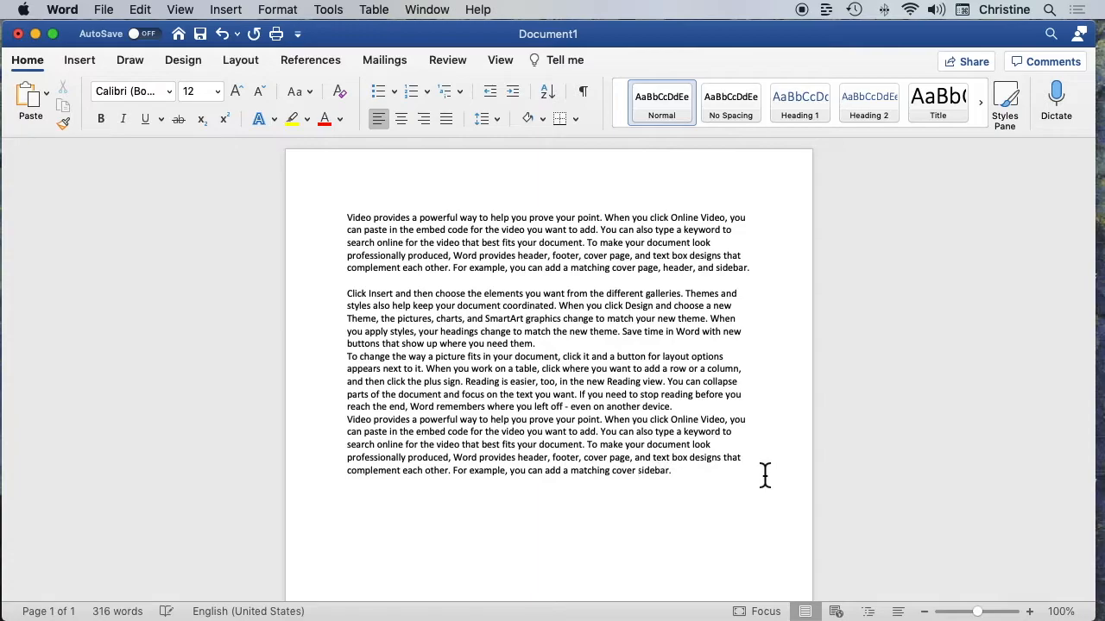
key("BackSpace")
key("BackSpace")
key("BackSpace")
key("BackSpace")
key("BackSpace")
key("BackSpace")
key("BackSpace")
key("BackSpace")
key("BackSpace")
key("BackSpace")
key("BackSpace")
key("BackSpace")
key("BackSpace")
key("BackSpace")
key("BackSpace")
key("BackSpace")
key("BackSpace")
key("BackSpace")
key("BackSpace")
key("BackSpace")
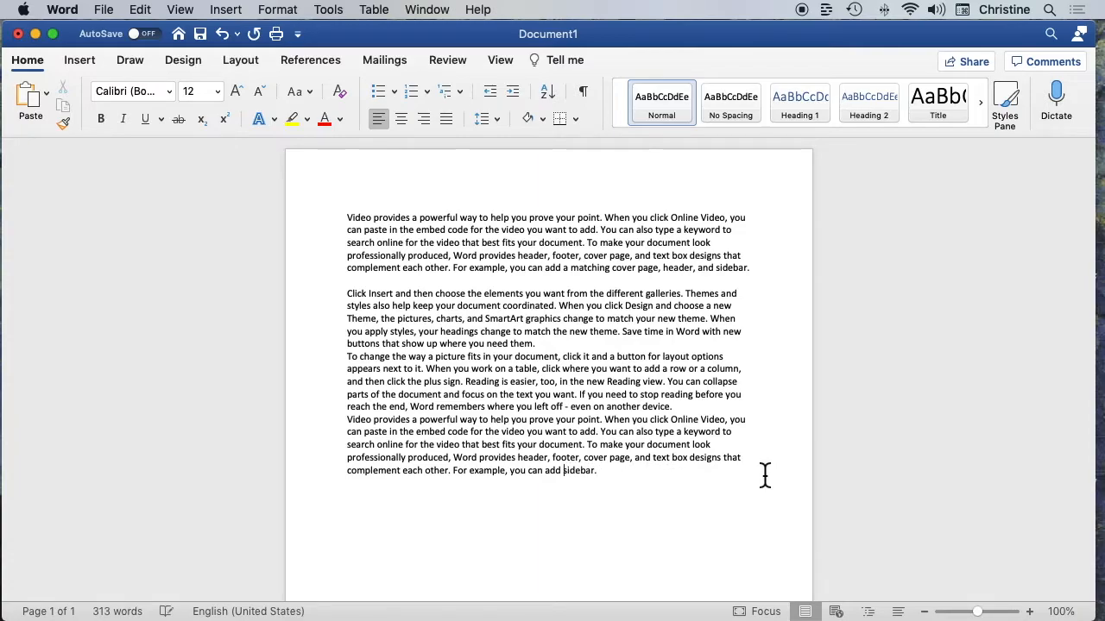
key("BackSpace")
key("BackSpace")
key("BackSpace")
key("BackSpace")
key("BackSpace")
key("BackSpace")
key("BackSpace")
key("BackSpace")
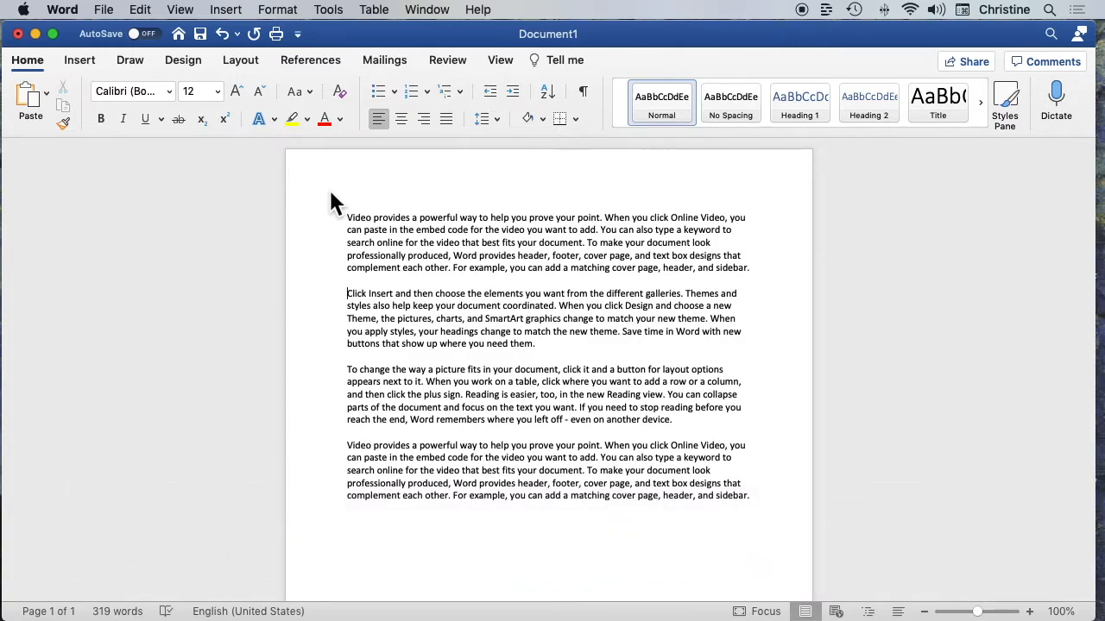
Review the web page, document location and email options for hyperlinking the word "Click" in the second paragraph, and cancel
double_click(360, 292)
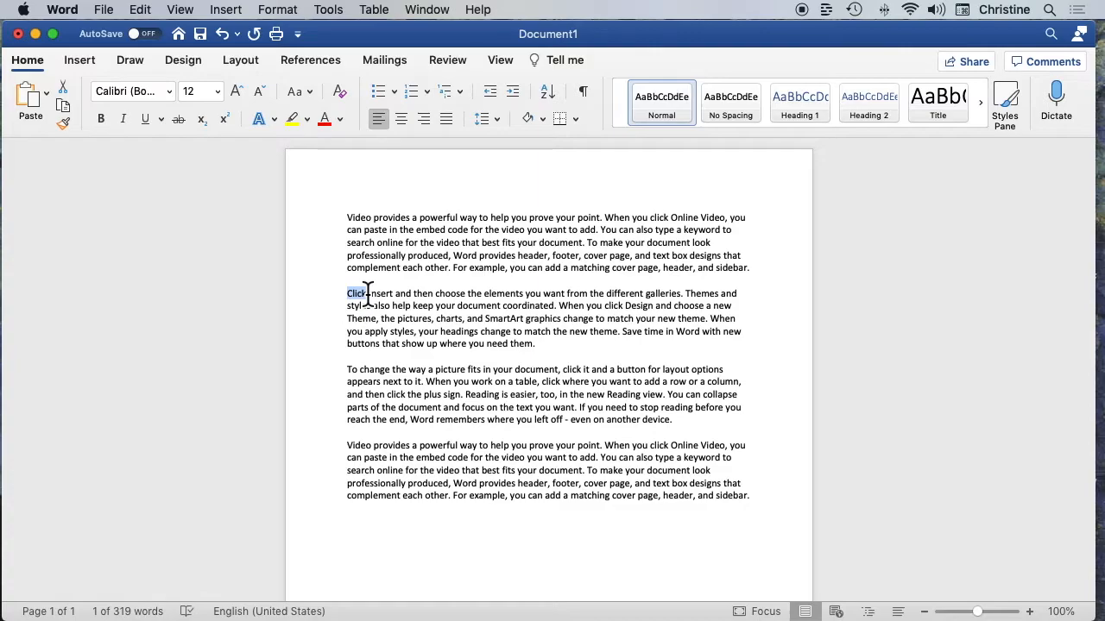
key("super+k")
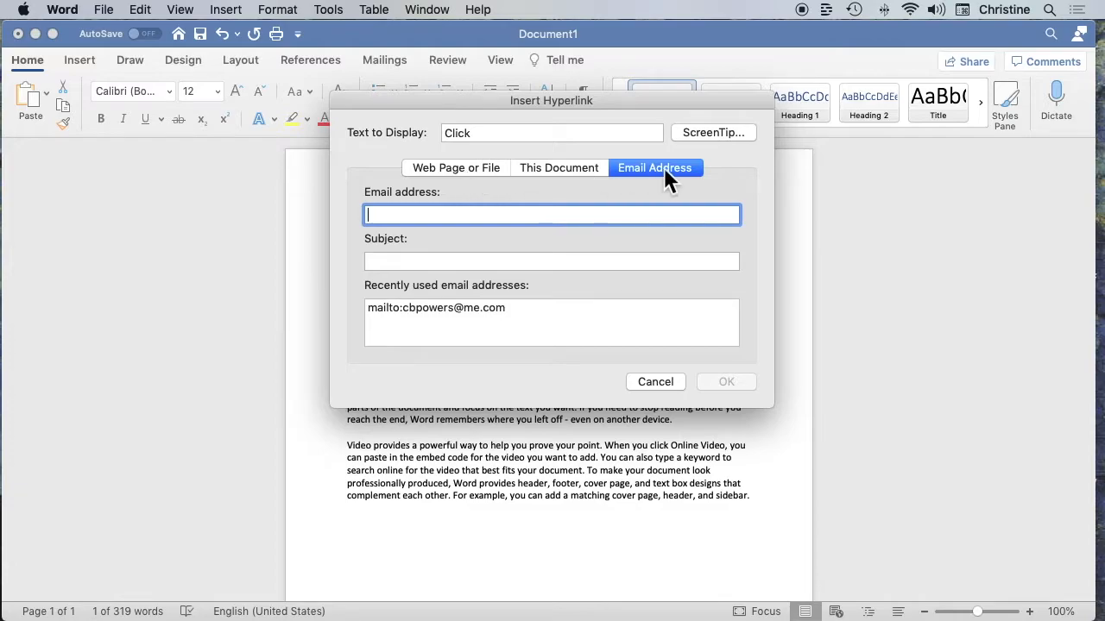
left_click(474, 173)
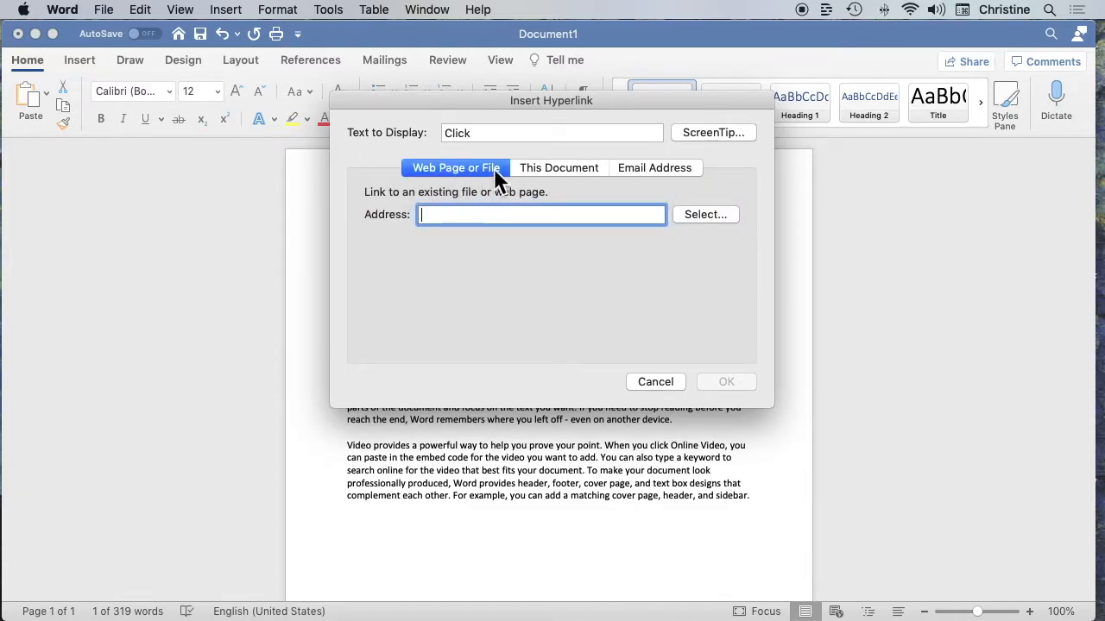
left_click(569, 169)
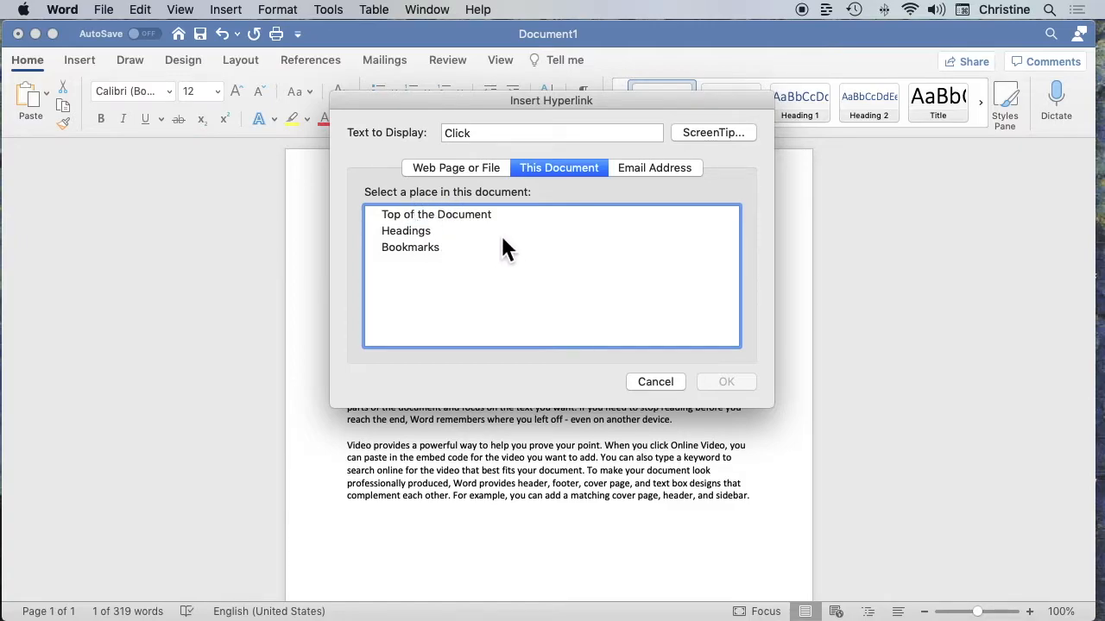
left_click(670, 381)
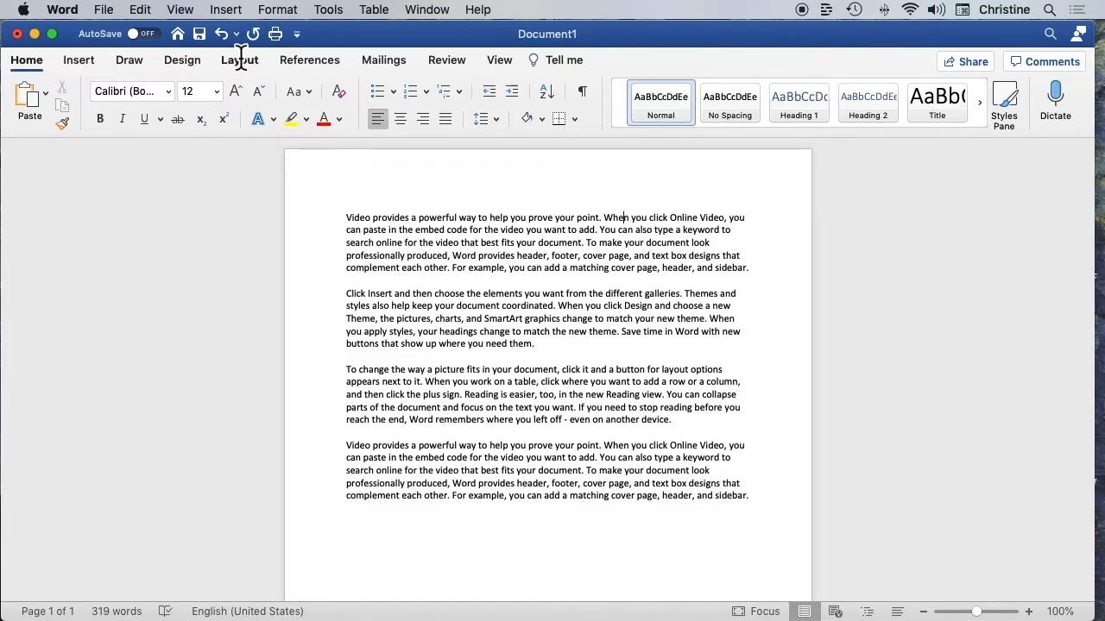
Open the desktop file 2016-Digital-Strategy.pdf as an editable document
left_click(104, 10)
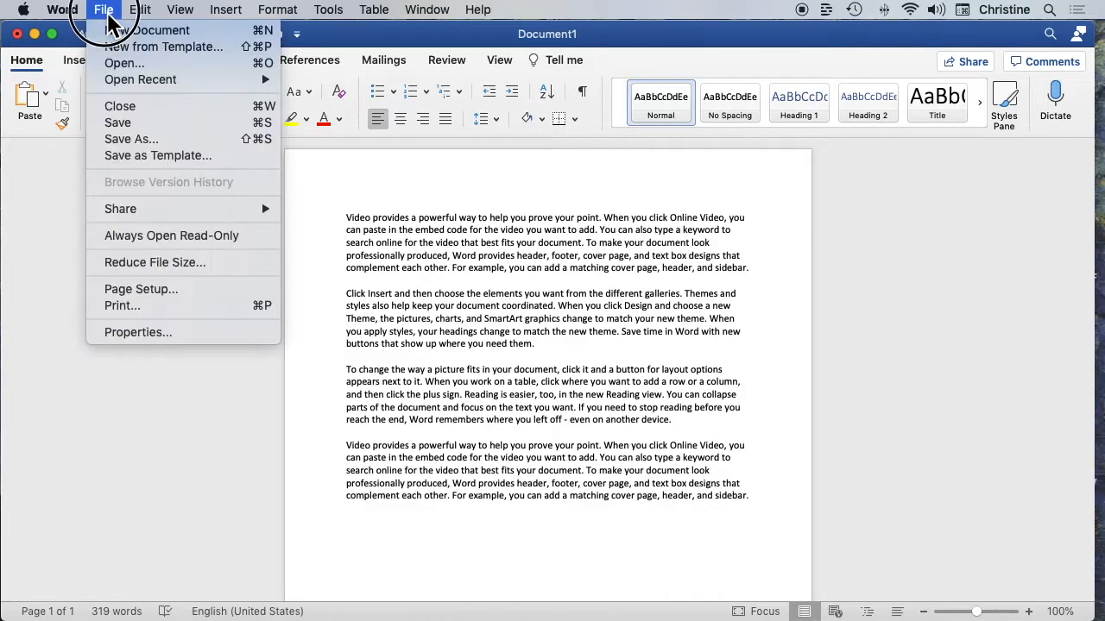
left_click(120, 65)
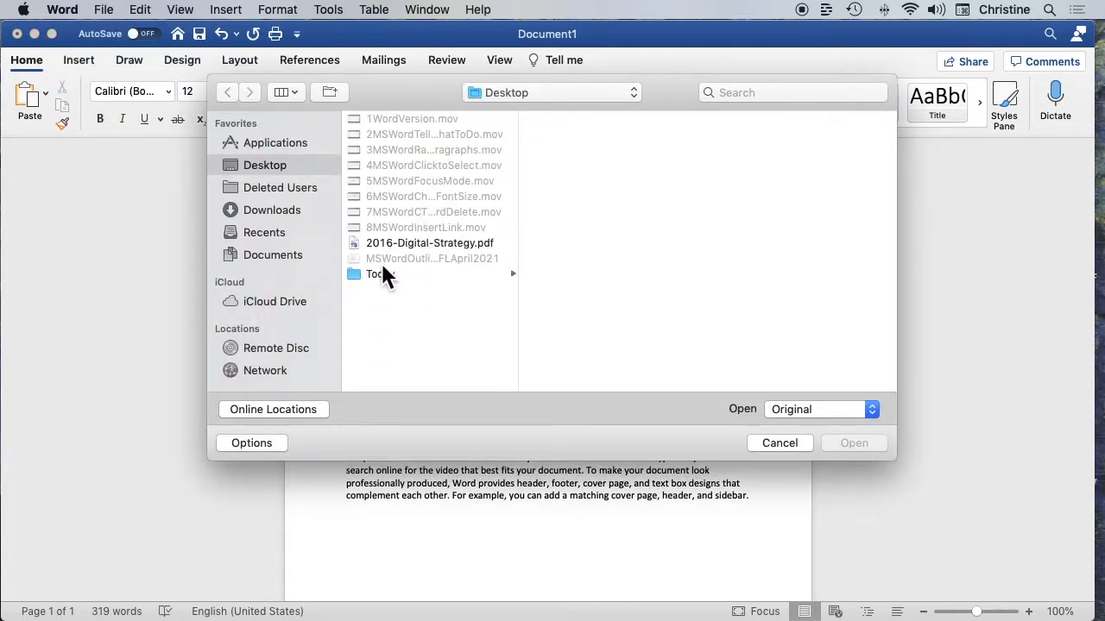
left_click(412, 245)
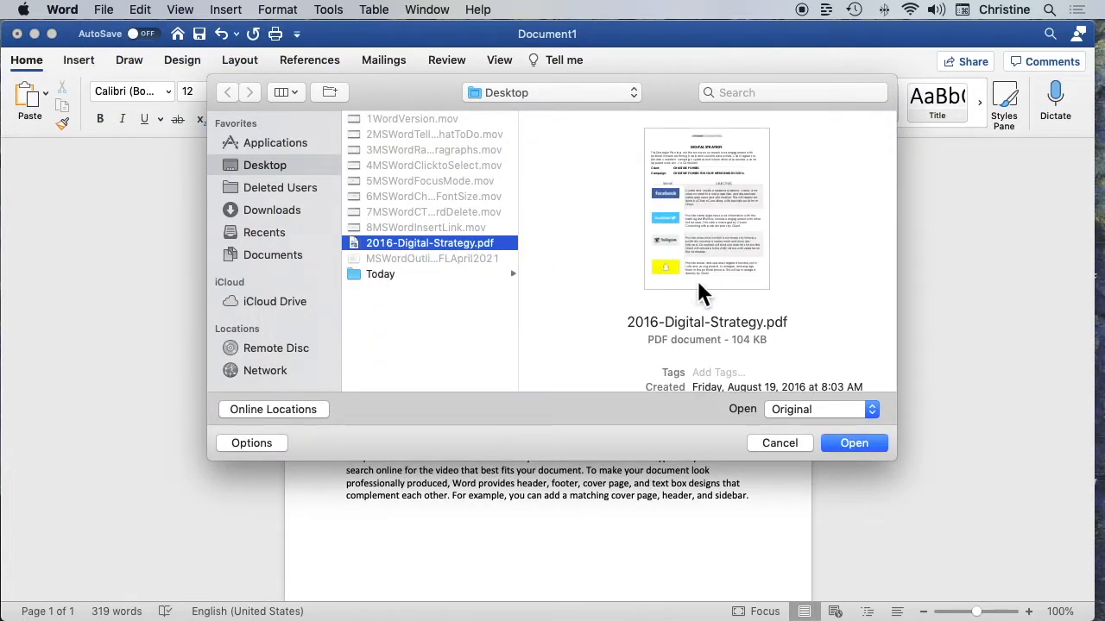
left_click(853, 445)
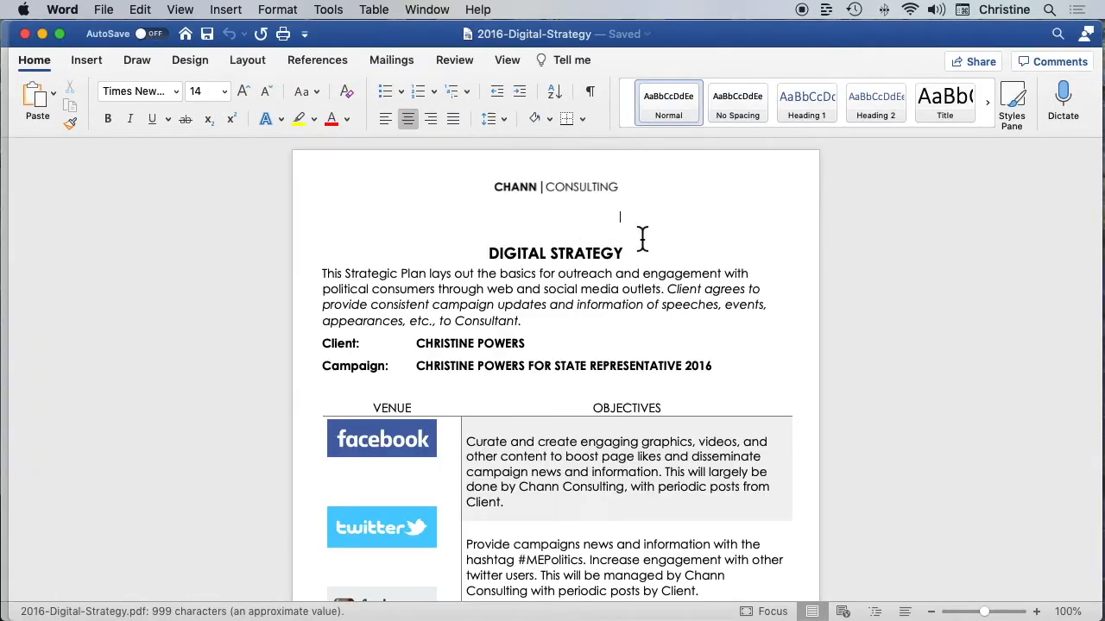
scroll(630, 280, "down", 3)
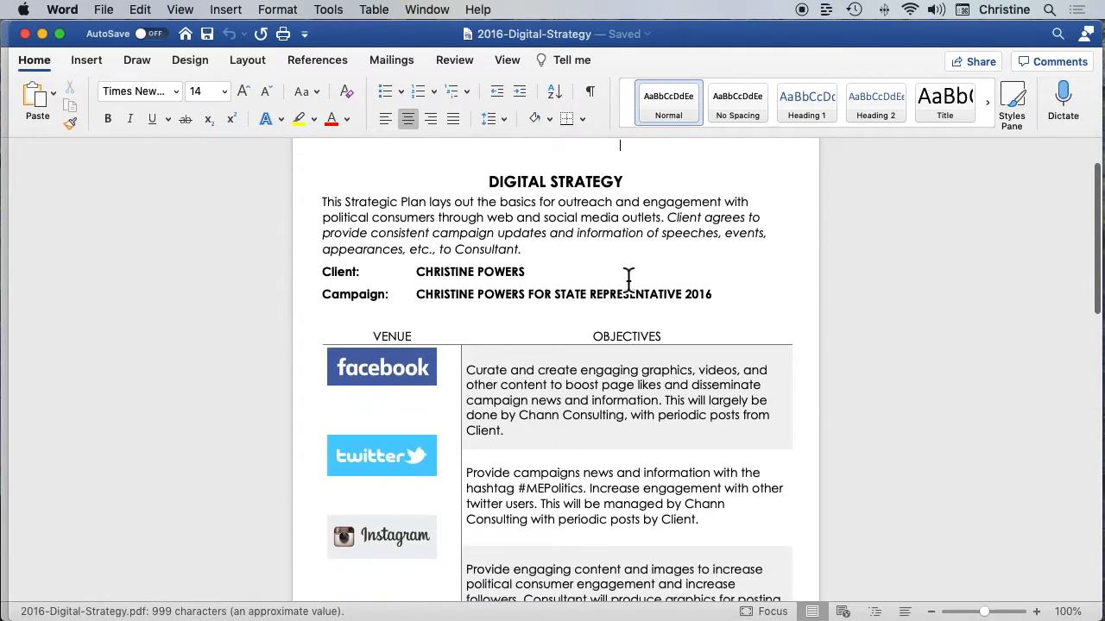
Delete the client's name from the Client line of the converted Digital Strategy document
left_click_drag(528, 278, 413, 279)
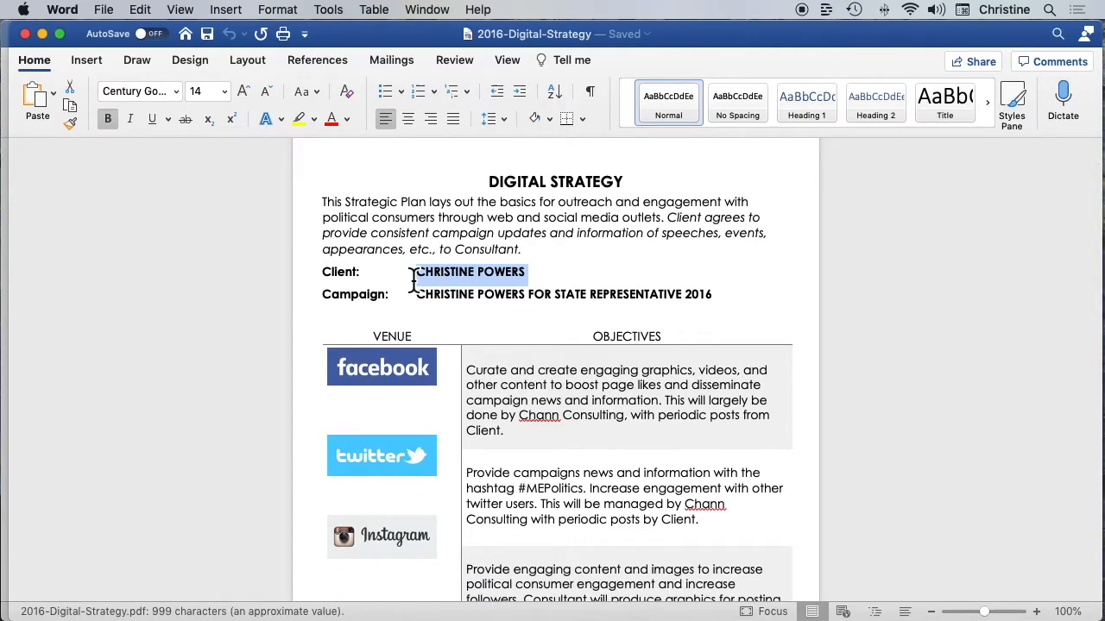
key("BackSpace")
scroll(423, 280, "down", 4)
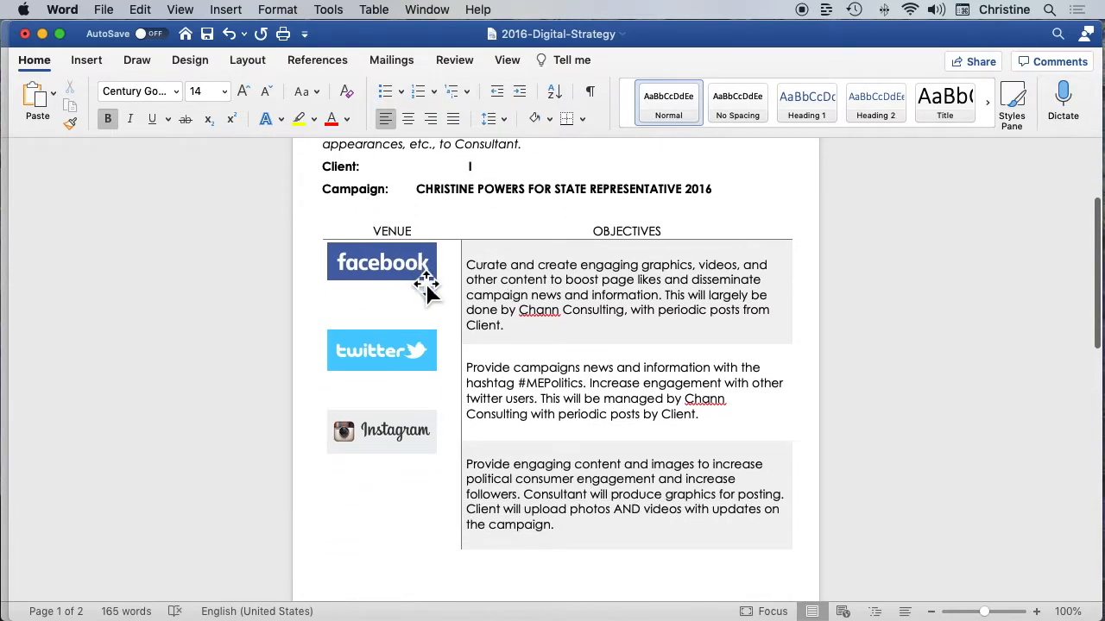
scroll(425, 283, "down", 8)
scroll(418, 279, "up", 12)
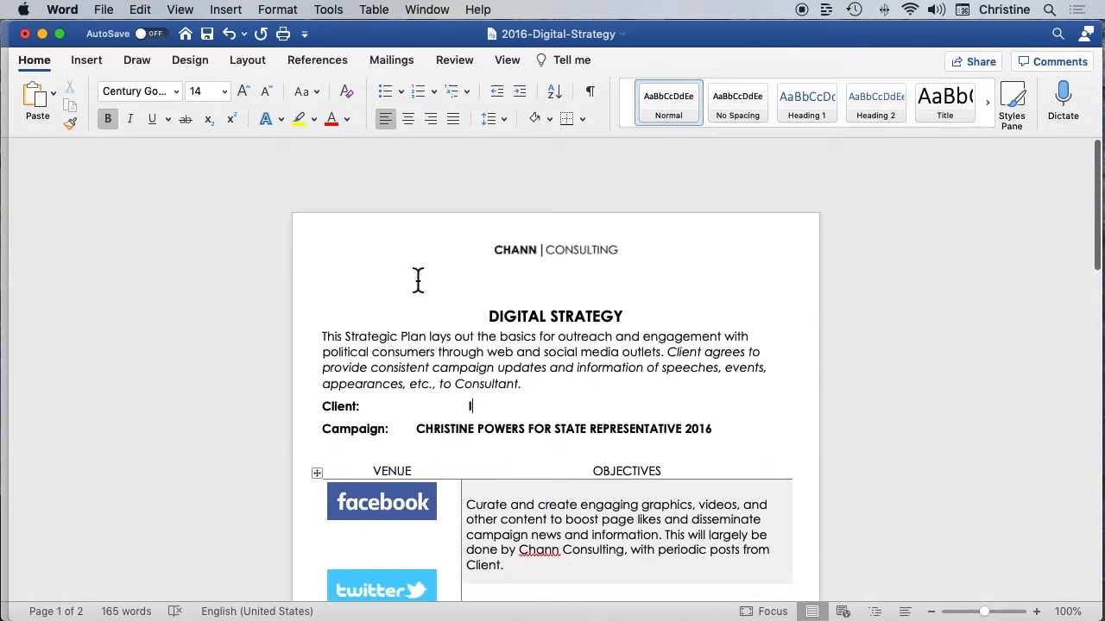
scroll(418, 279, "down", 2)
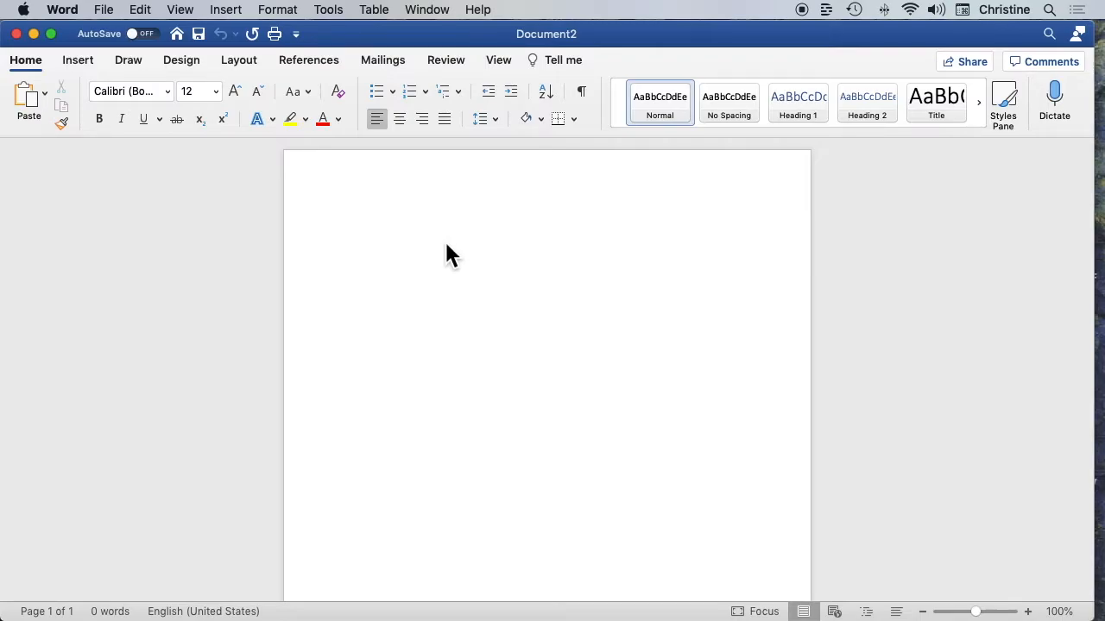
Open Resume Assistant and examine the work experience examples and top skills for the role Information Technology Specialist
left_click(446, 60)
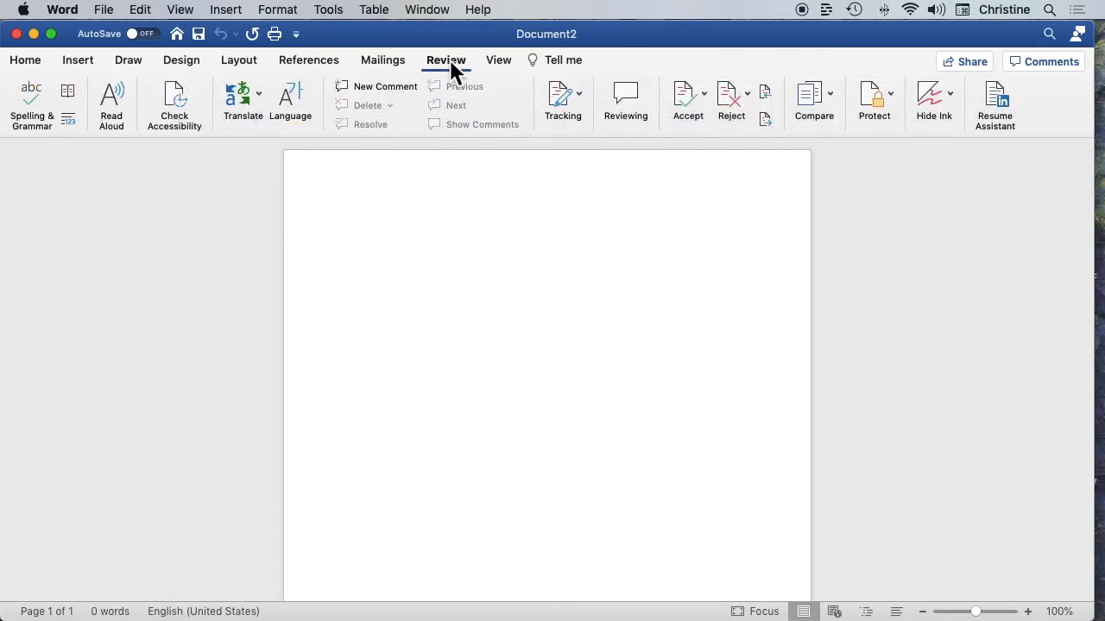
left_click(1001, 104)
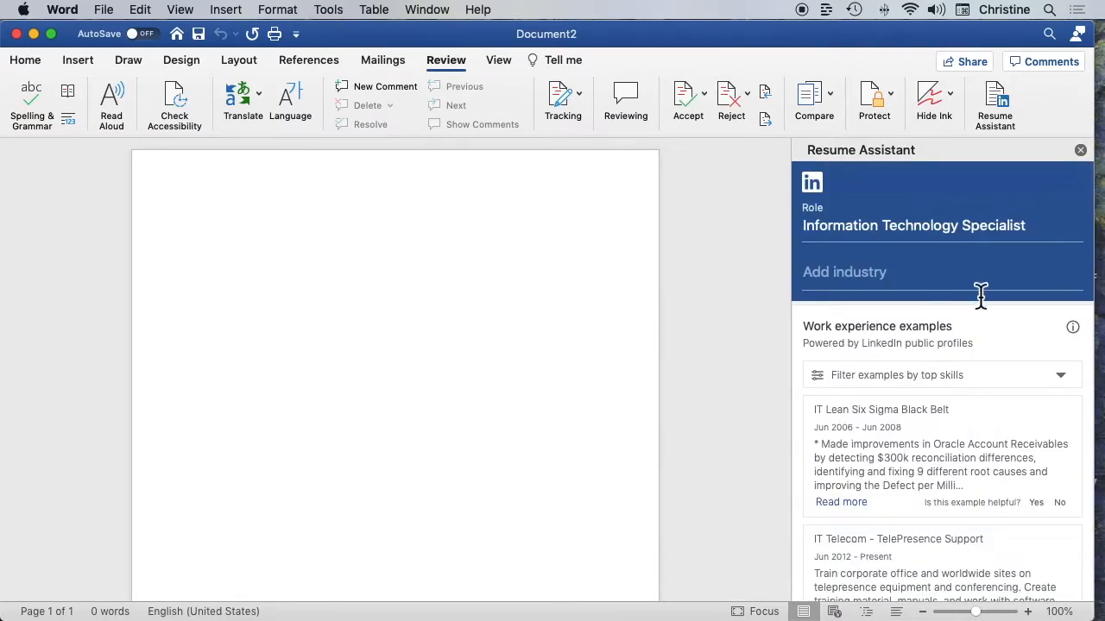
scroll(992, 382, "down", 3)
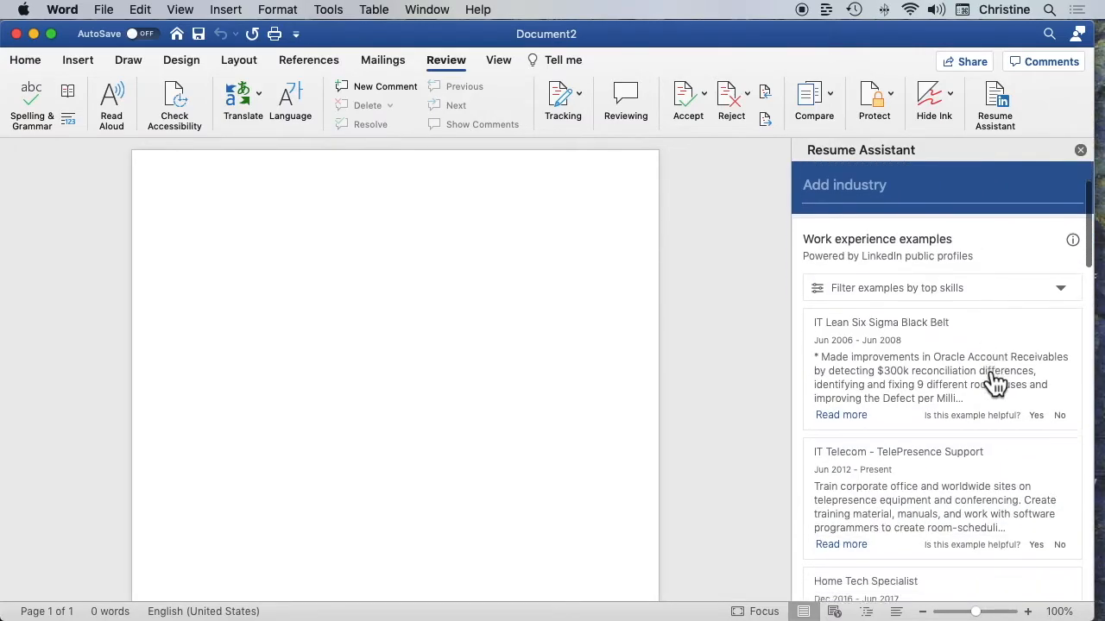
scroll(994, 382, "up", 3)
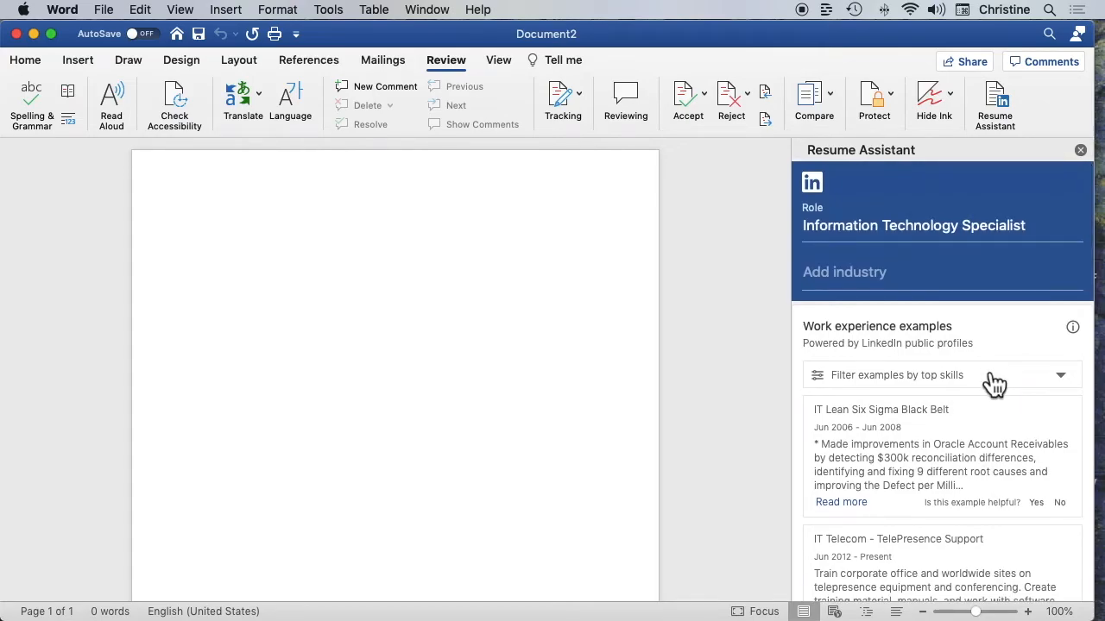
scroll(995, 382, "down", 10)
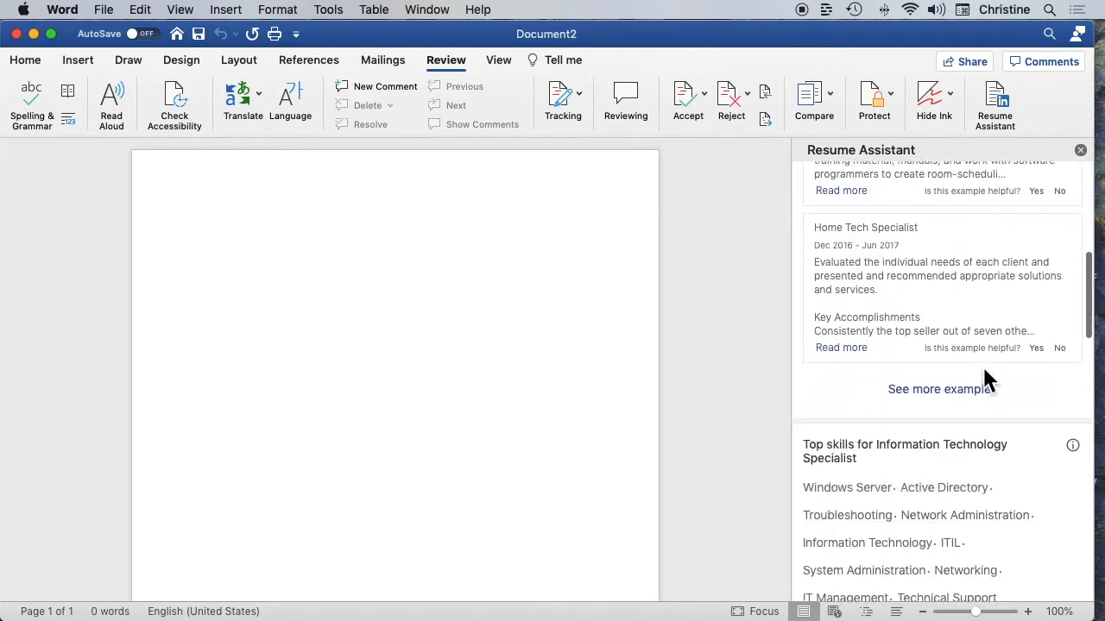
scroll(994, 383, "up", 10)
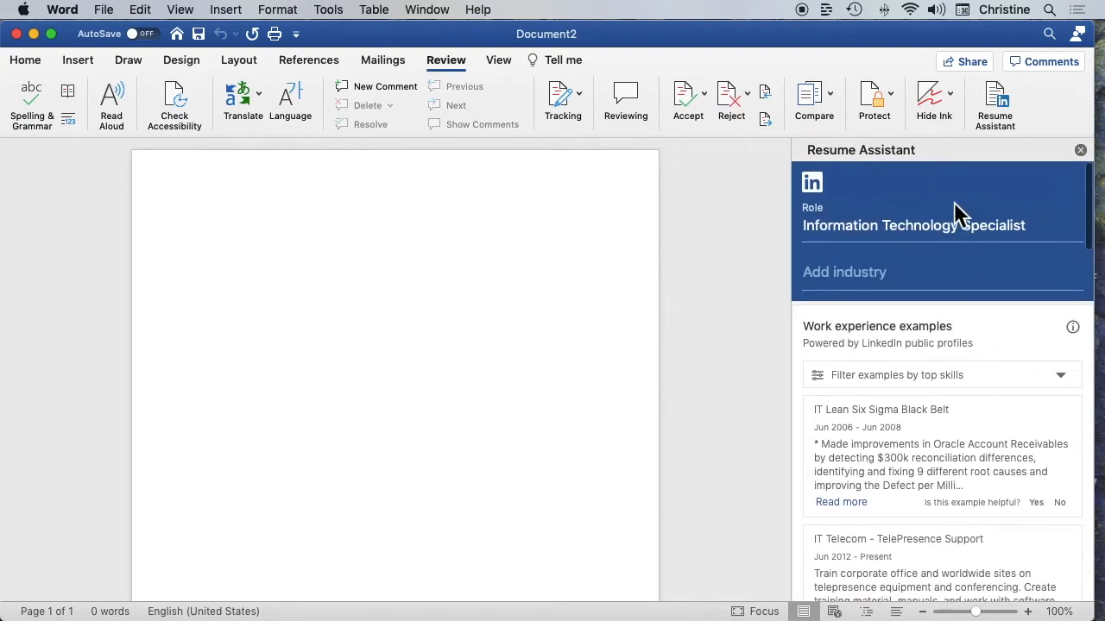
scroll(1003, 343, "down", 7)
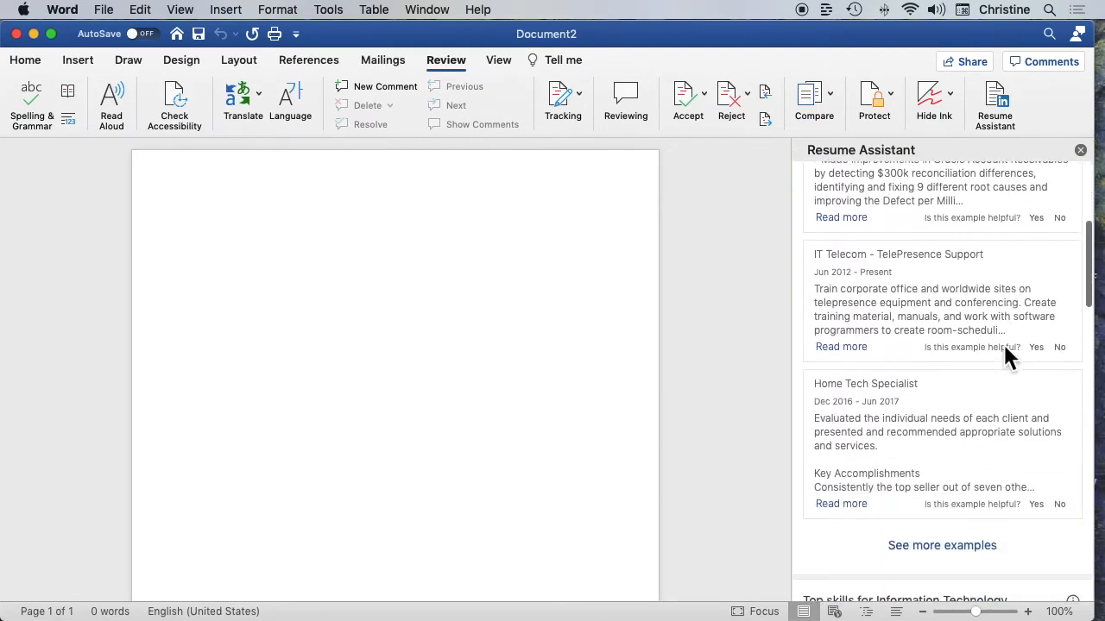
scroll(1002, 345, "down", 8)
scroll(1003, 350, "up", 15)
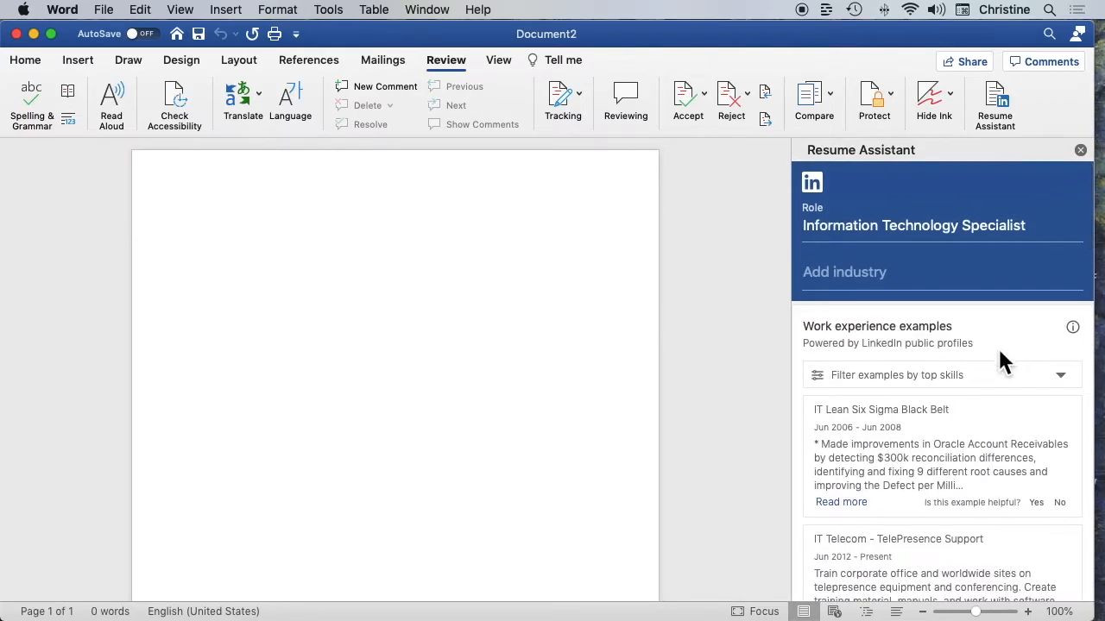
scroll(998, 354, "down", 9)
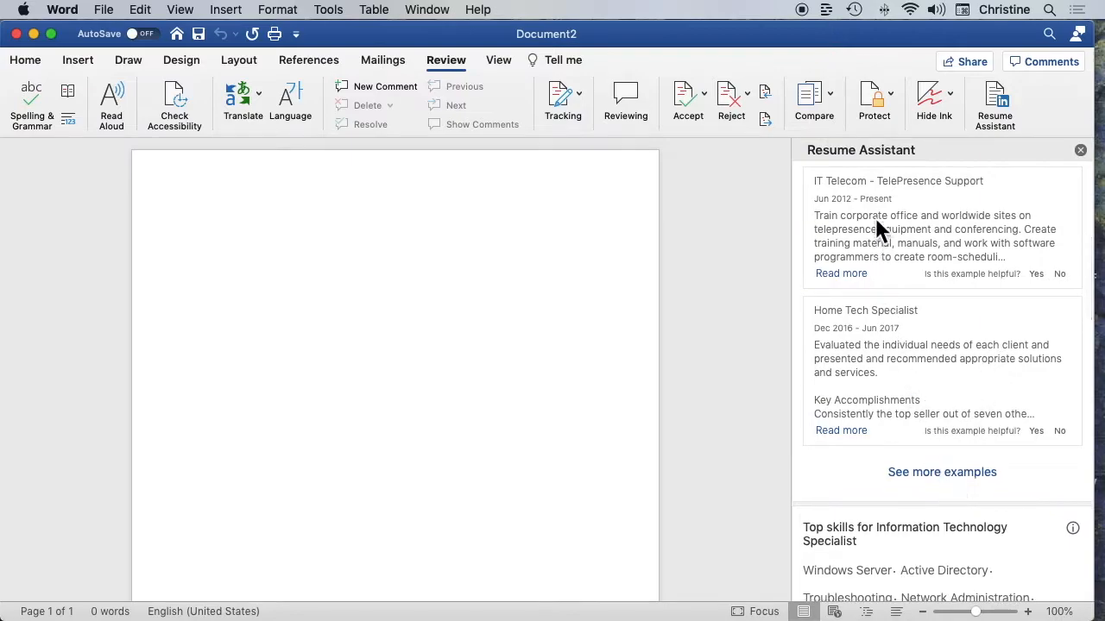
scroll(932, 302, "up", 9)
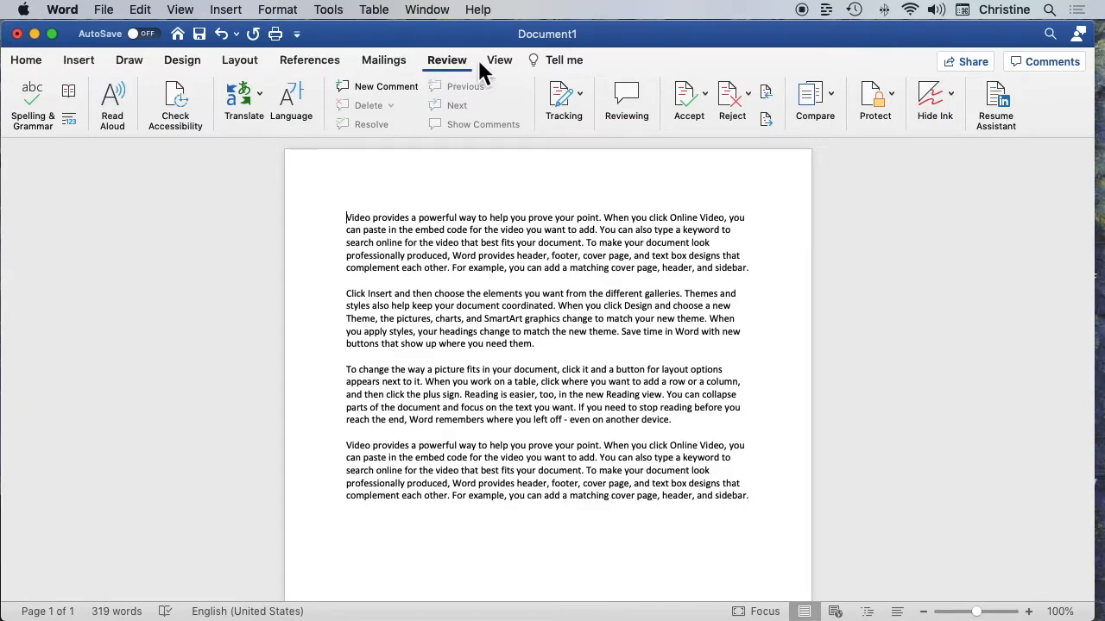
Translate only a selection of the sample document, using the whole first paragraph as the source text
left_click(240, 94)
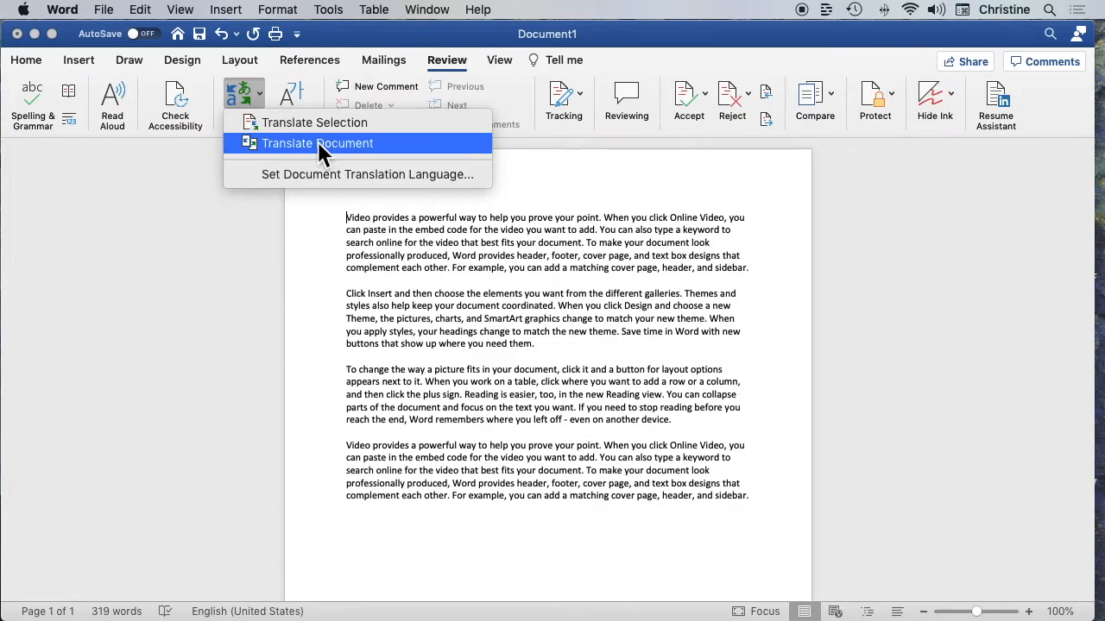
left_click(358, 124)
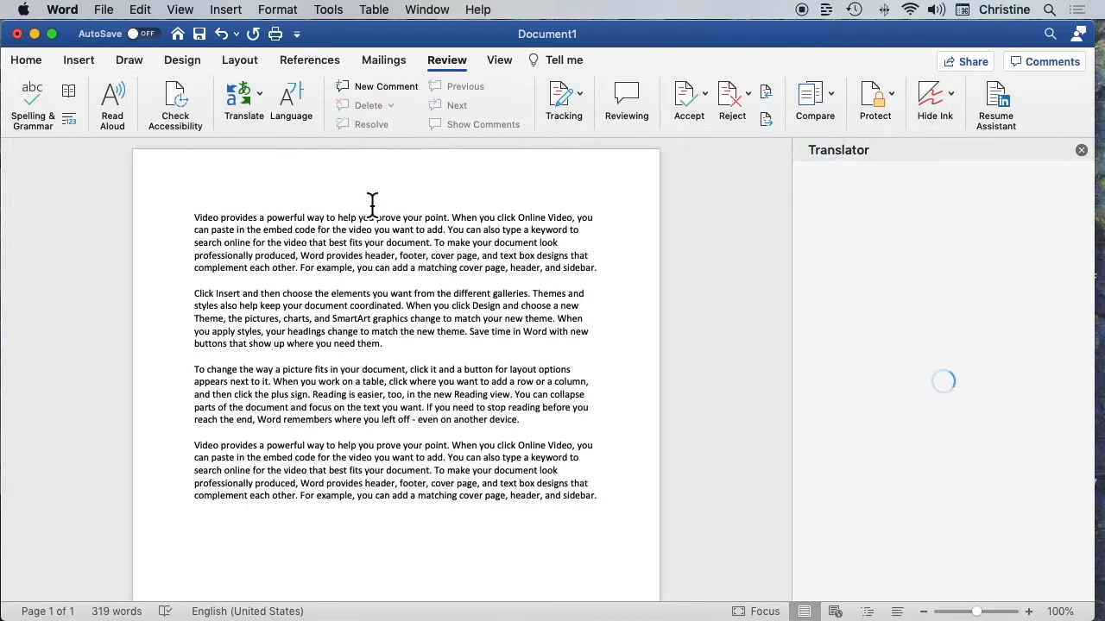
left_click_drag(198, 217, 602, 281)
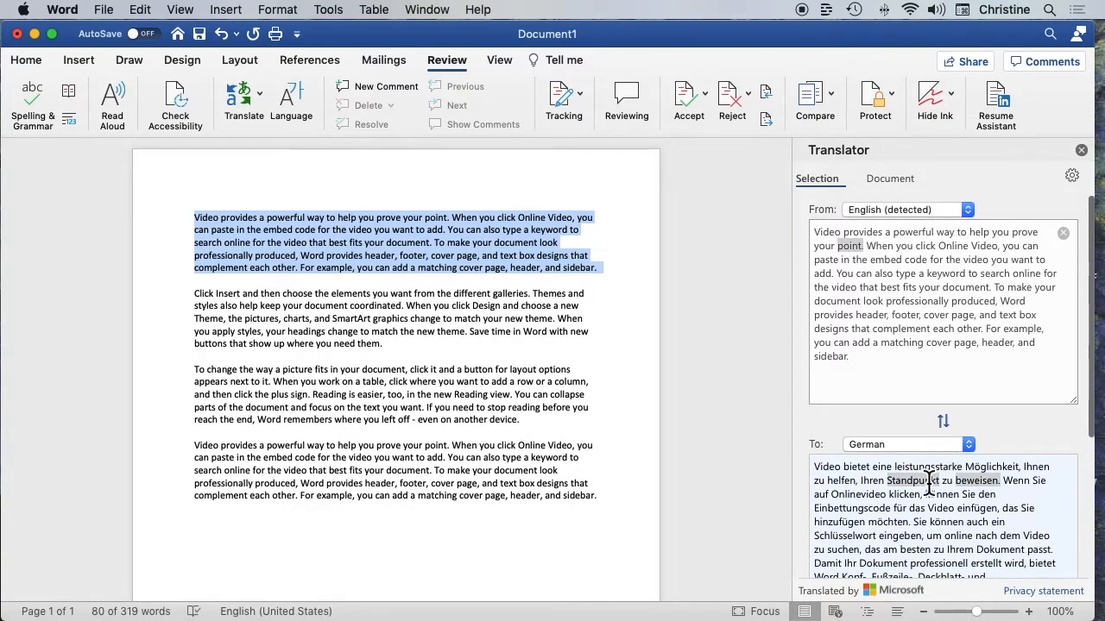
Review the available target languages, keep German, and insert the translation of the selected paragraph into the document
scroll(925, 469, "down", 5)
left_click(945, 309)
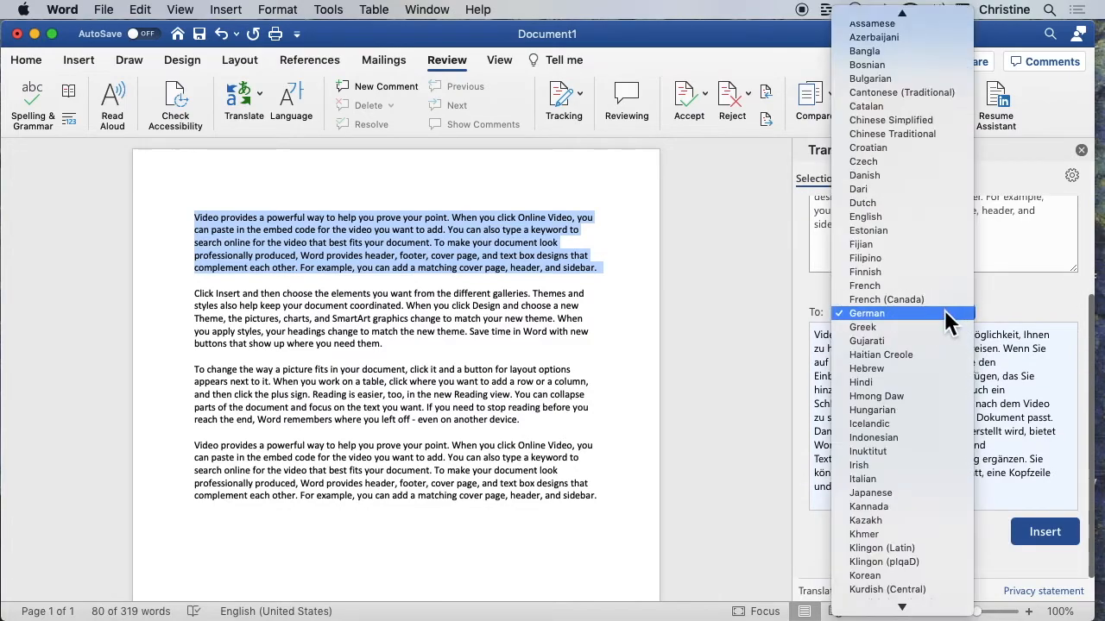
mouse_move(924, 616)
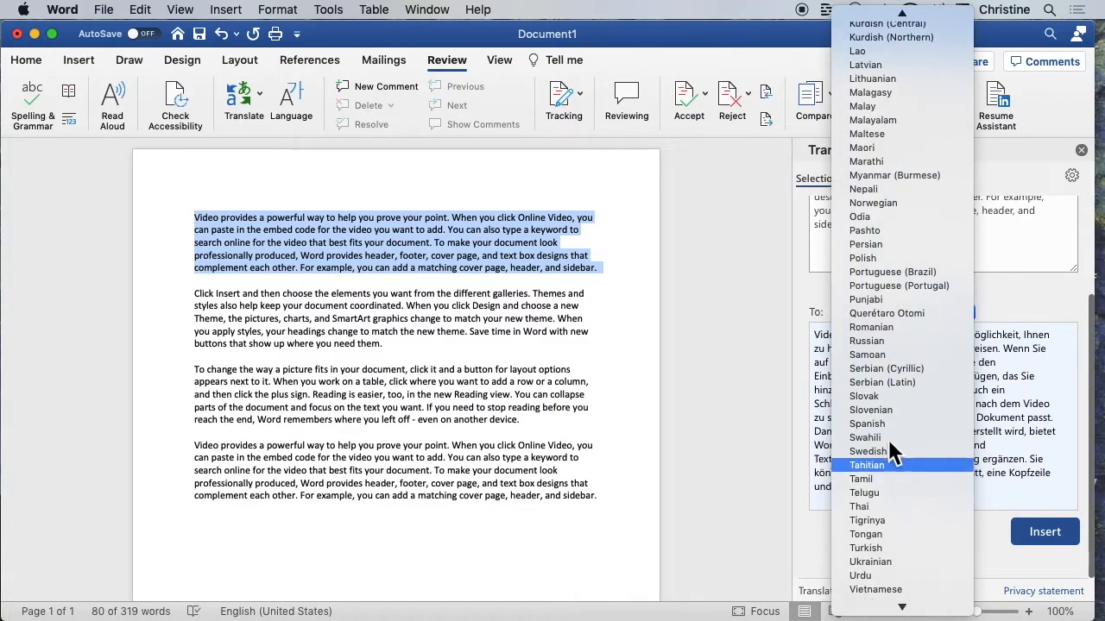
mouse_move(875, 16)
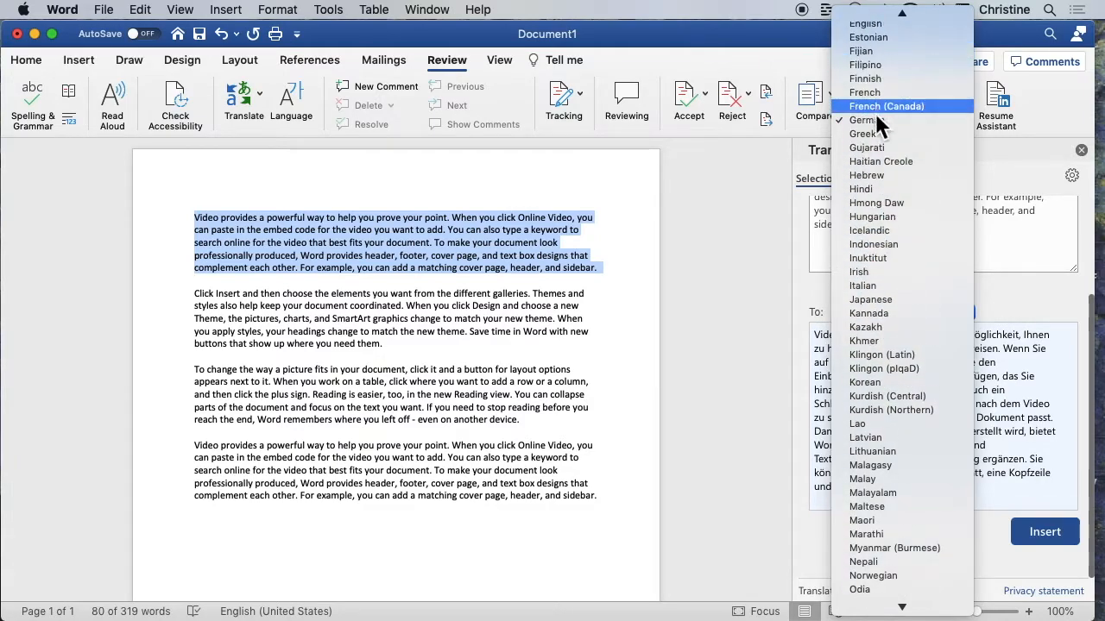
left_click(876, 122)
left_click(1044, 542)
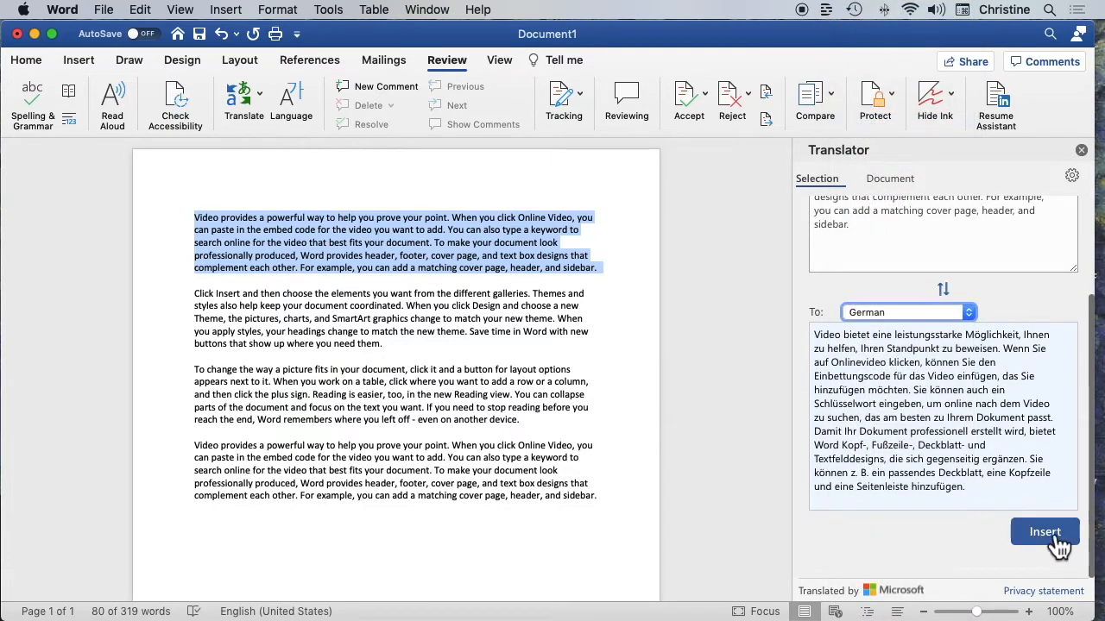
left_click(1051, 540)
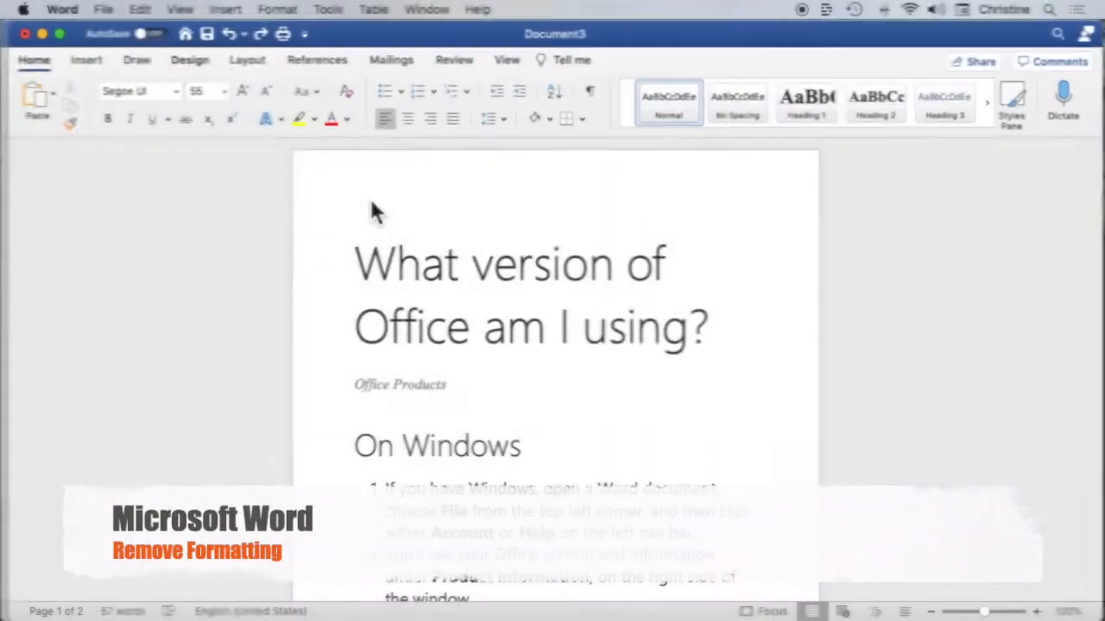
Look over the existing formatting of the title, subtitle, heading and numbered list in the Office version document
scroll(592, 428, "down", 3)
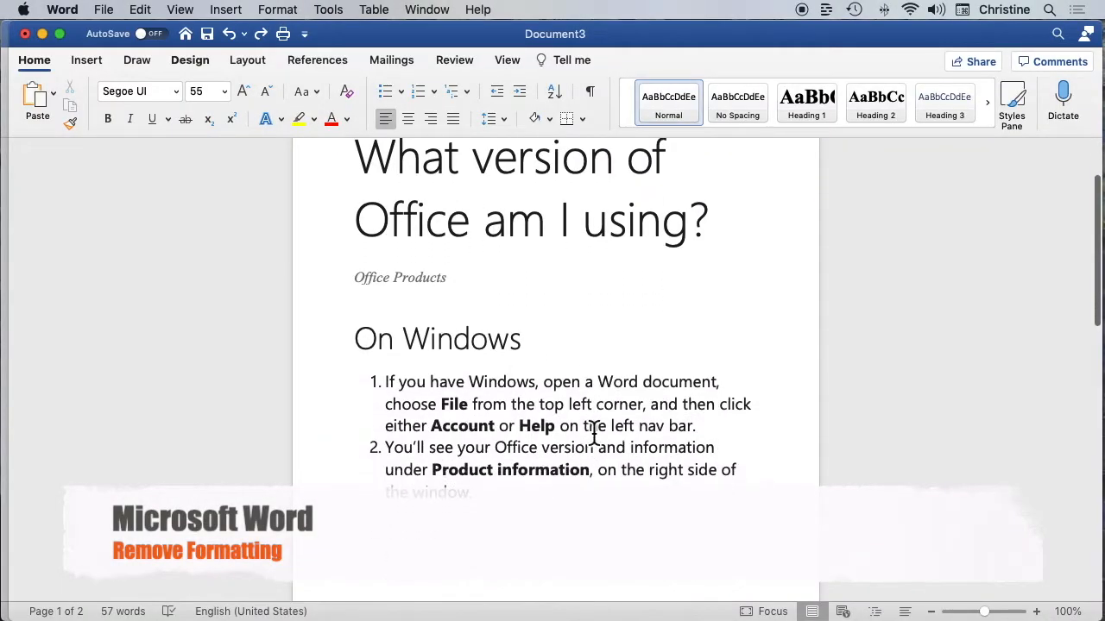
scroll(594, 435, "down", 3)
scroll(593, 434, "up", 6)
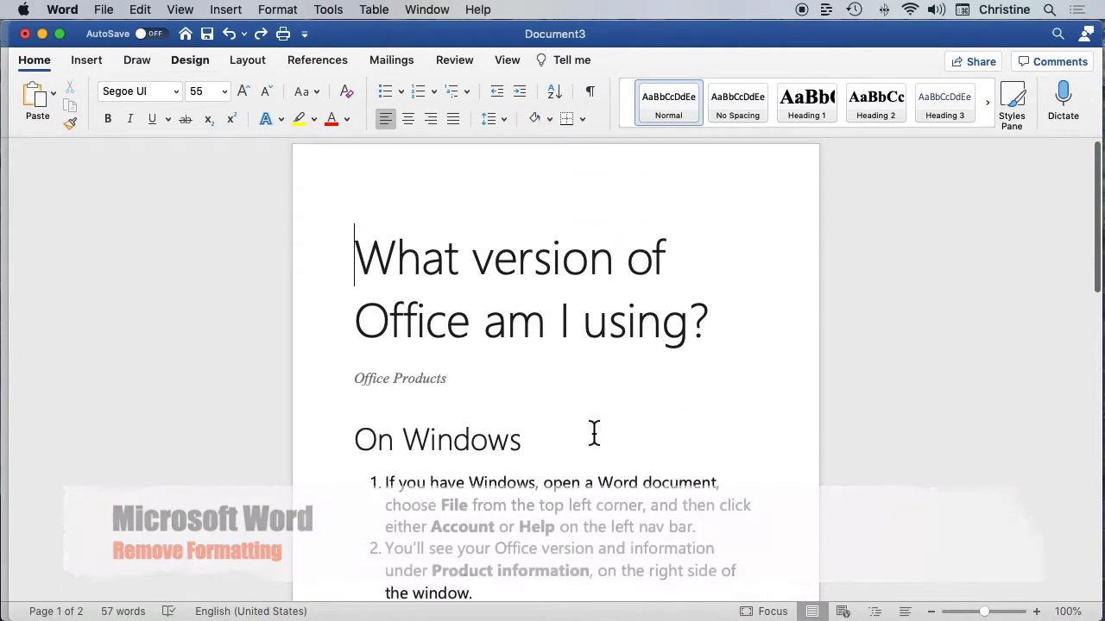
scroll(594, 433, "down", 5)
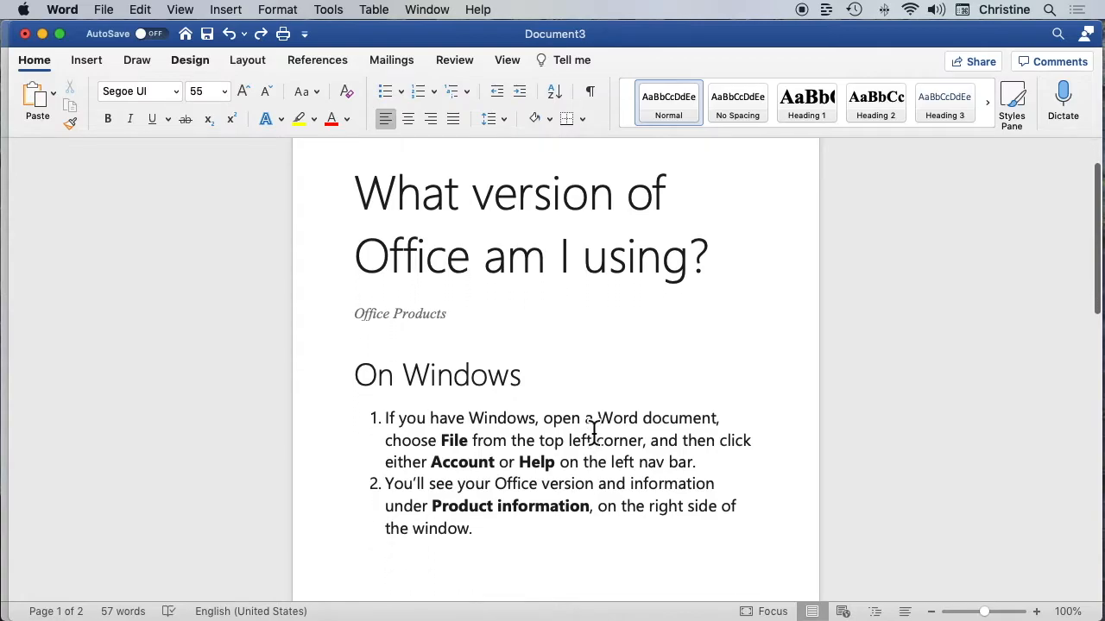
scroll(593, 433, "up", 3)
scroll(594, 433, "down", 5)
scroll(594, 433, "up", 5)
scroll(594, 433, "up", 4)
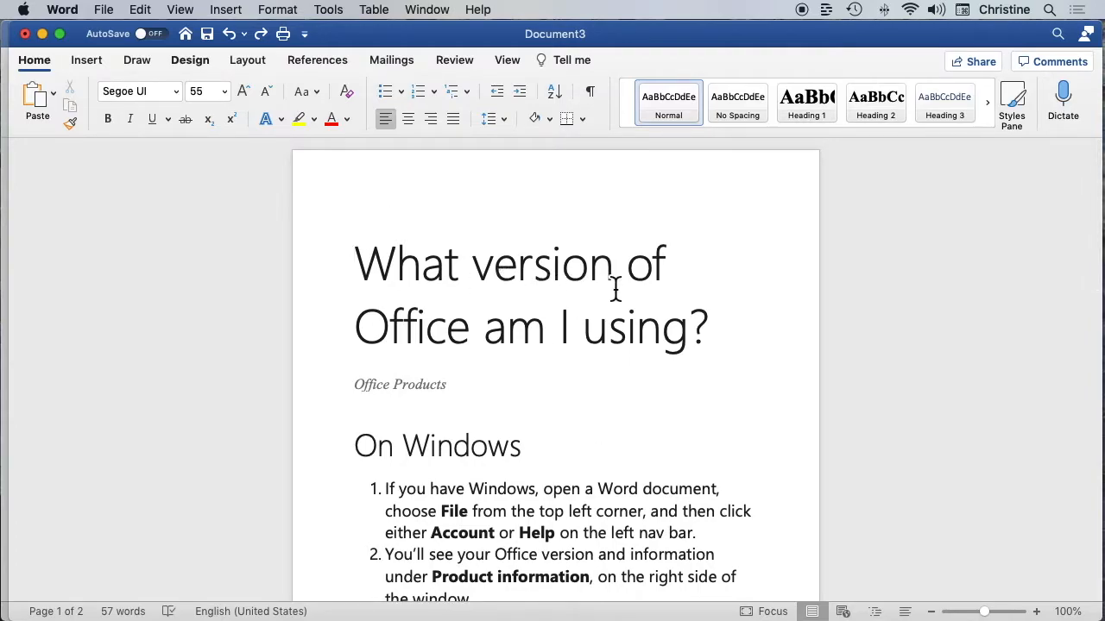
Remove the character formatting from the title "What version of Office am I using?"
left_click(380, 265)
left_click_drag(380, 265, 708, 328)
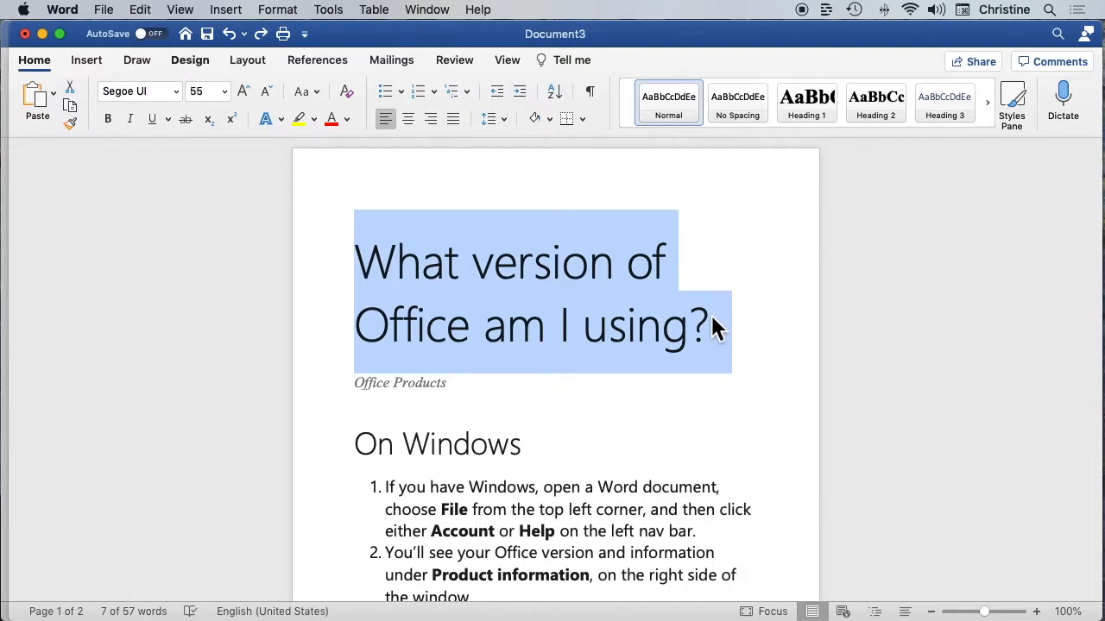
key("ctrl+space")
Clear the character formatting from the "On Windows" heading and the two numbered steps below it
scroll(712, 321, "down", 1)
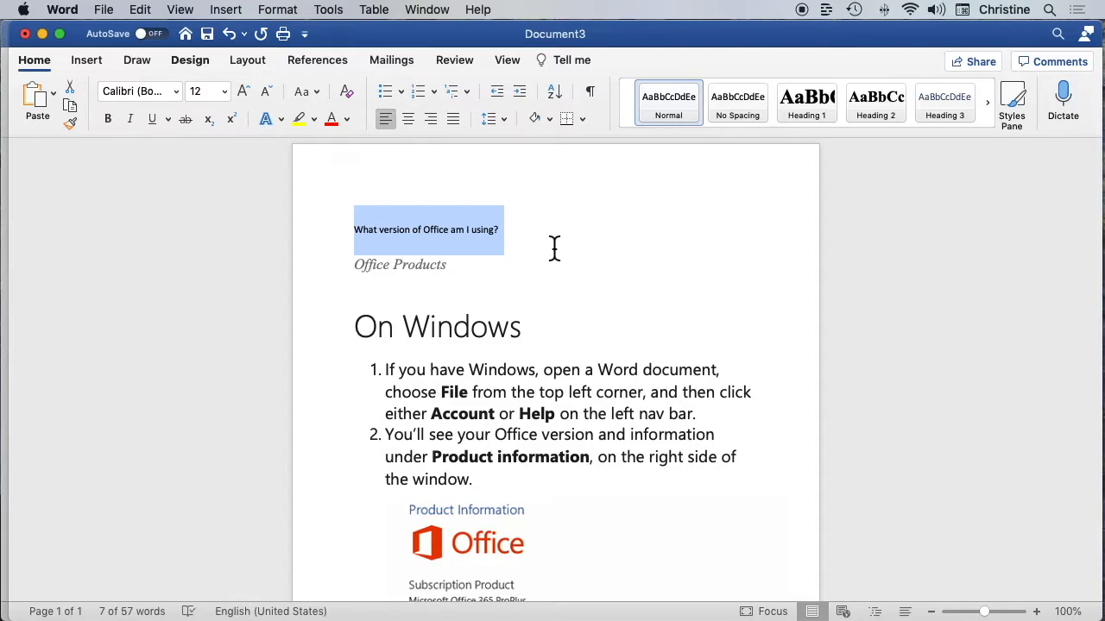
left_click_drag(356, 325, 541, 469)
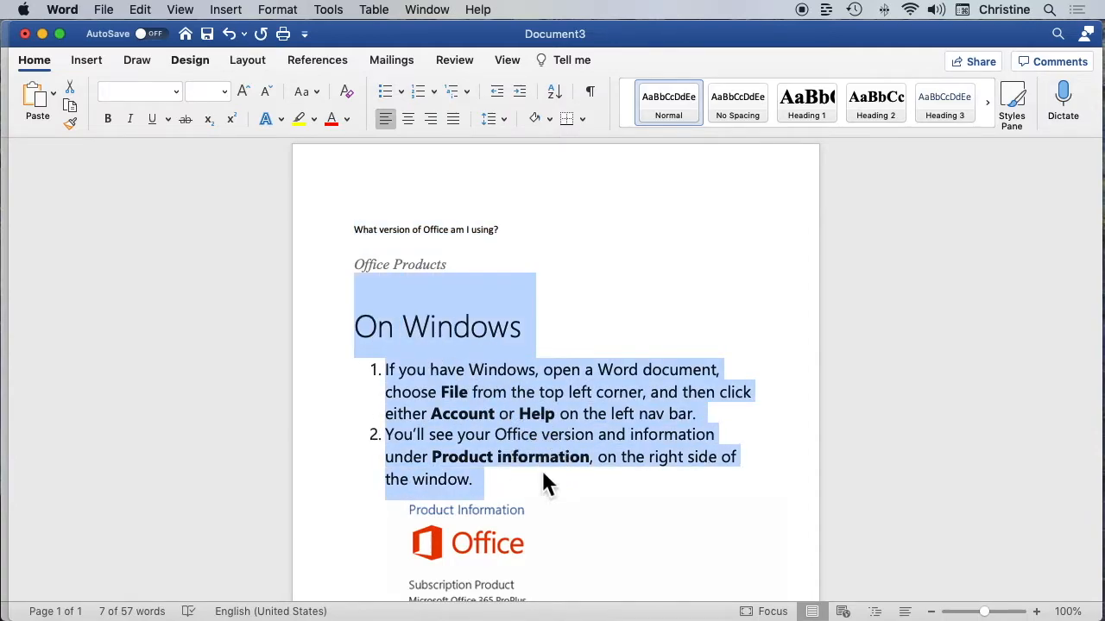
key("ctrl+space")
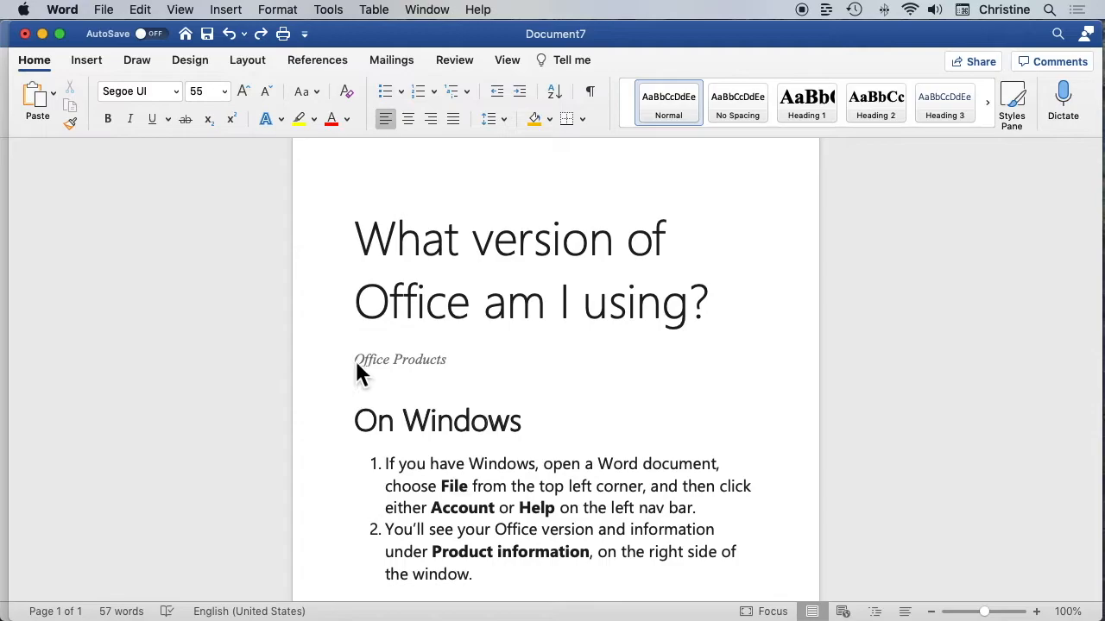
Try copying the "Office Products" subtitle formatting onto the title with Format Painter, and undo it
left_click_drag(355, 361, 451, 362)
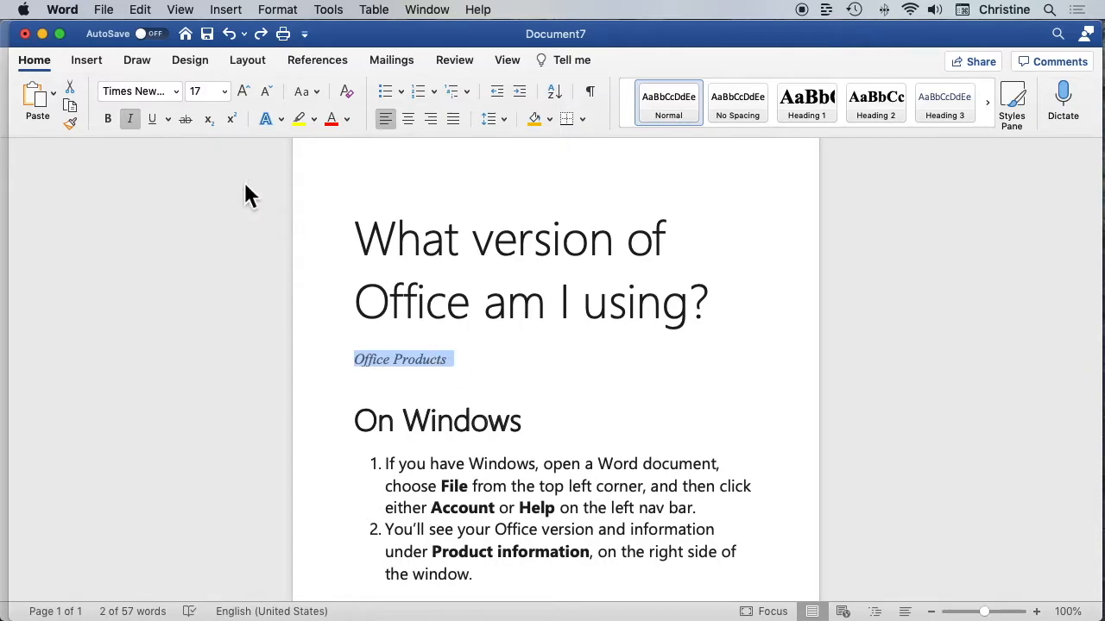
left_click(74, 127)
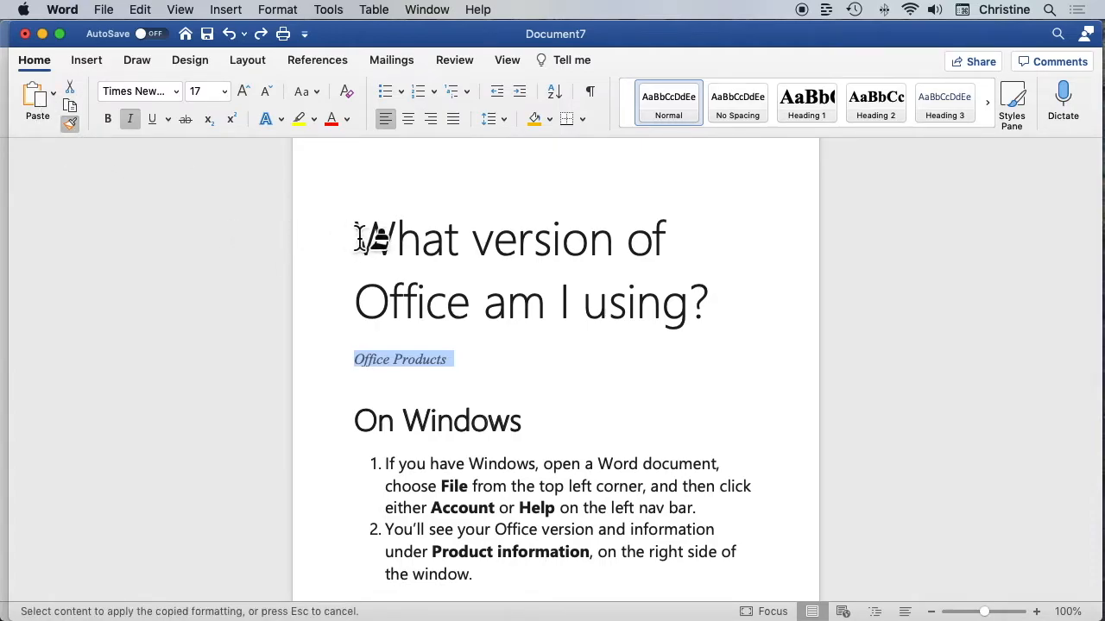
mouse_move(354, 238)
left_mouse_down()
mouse_move(469, 236)
mouse_move(572, 259)
mouse_move(661, 296)
mouse_move(707, 298)
left_mouse_up()
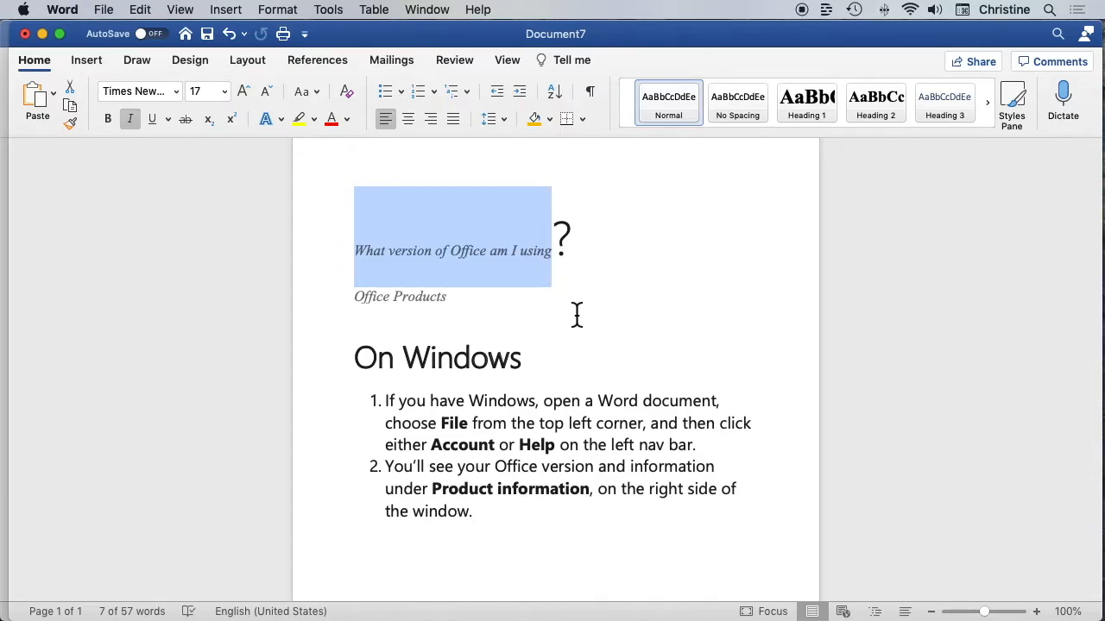
key("super+z")
left_click(513, 363)
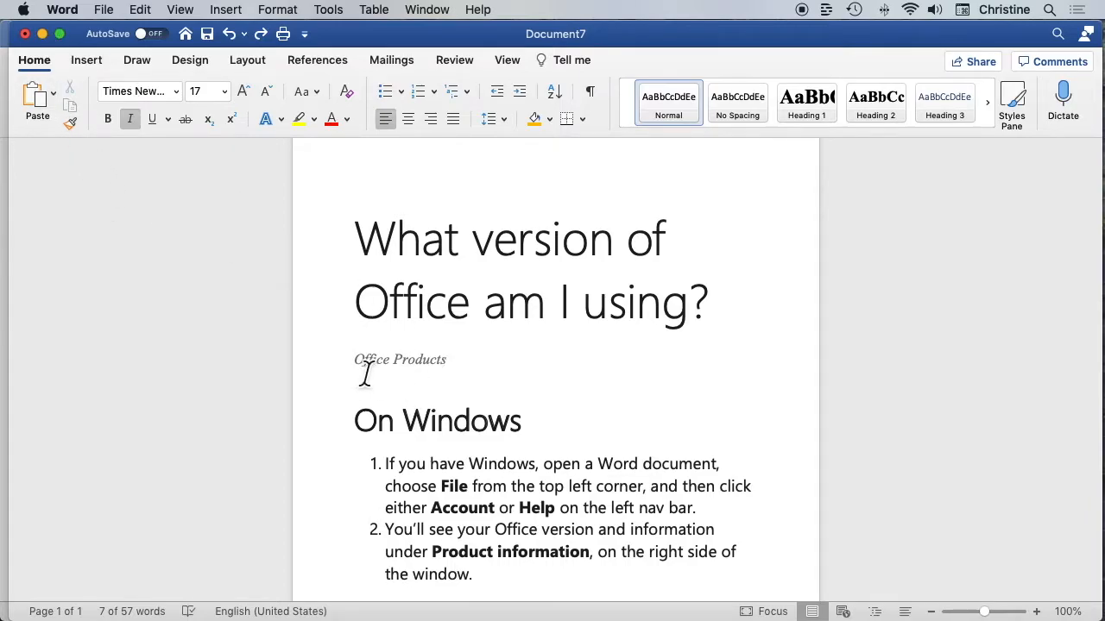
Copy the "Office Products" subtitle formatting with Format Painter onto the title, the "On Windows" heading and the numbered list
left_click_drag(361, 372, 460, 371)
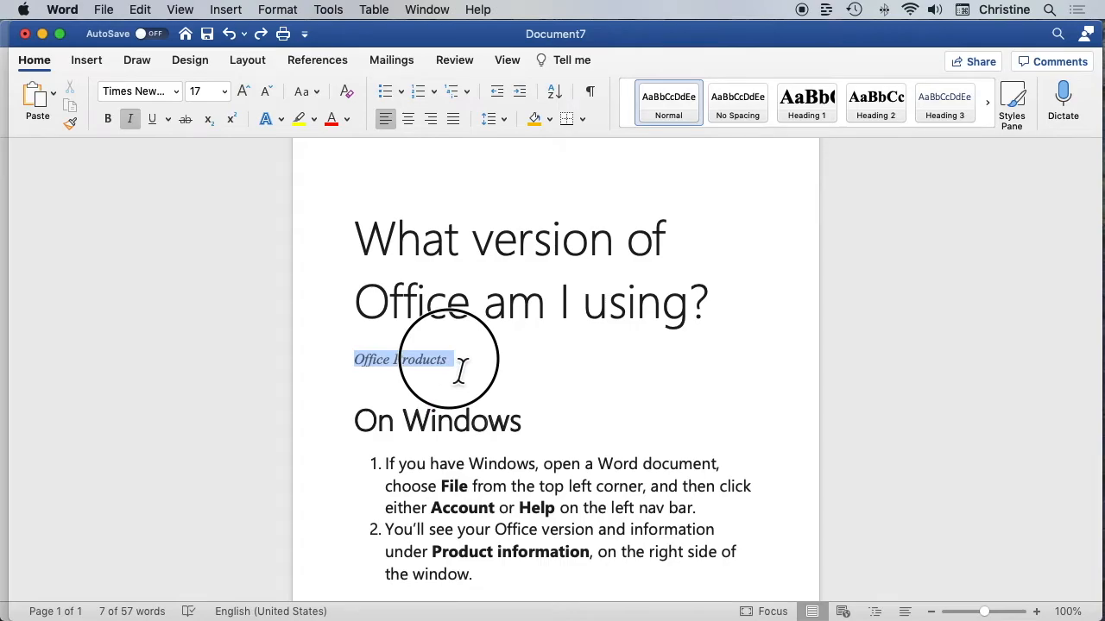
left_click(71, 126)
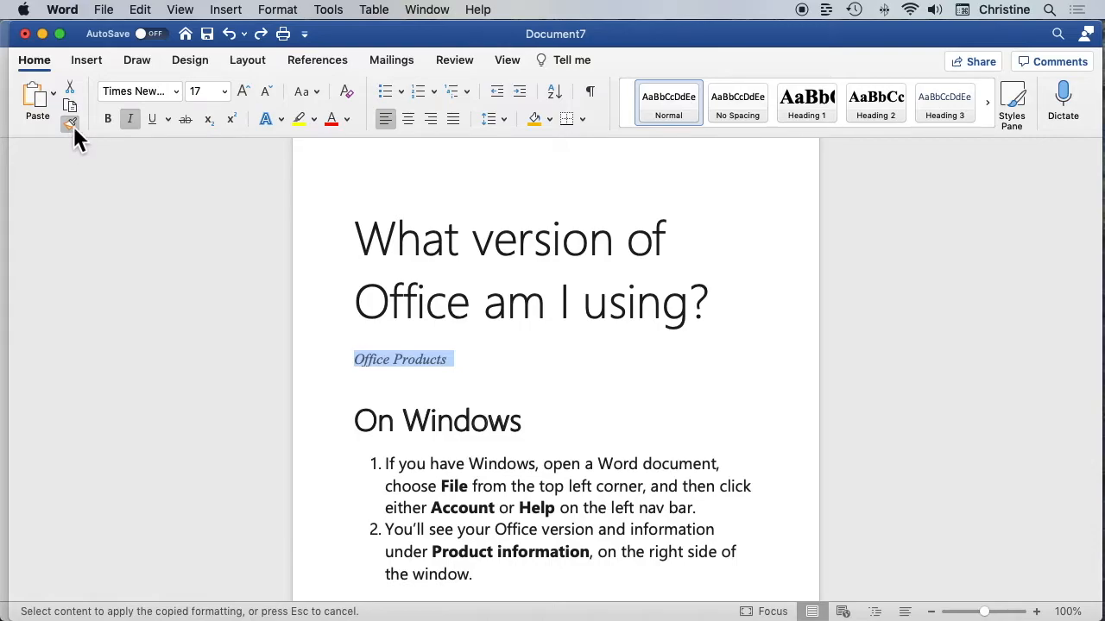
left_click_drag(362, 241, 716, 313)
left_click_drag(371, 280, 530, 296)
mouse_move(378, 256)
left_mouse_down()
mouse_move(466, 285)
mouse_move(368, 265)
mouse_move(399, 276)
mouse_move(473, 389)
left_mouse_up()
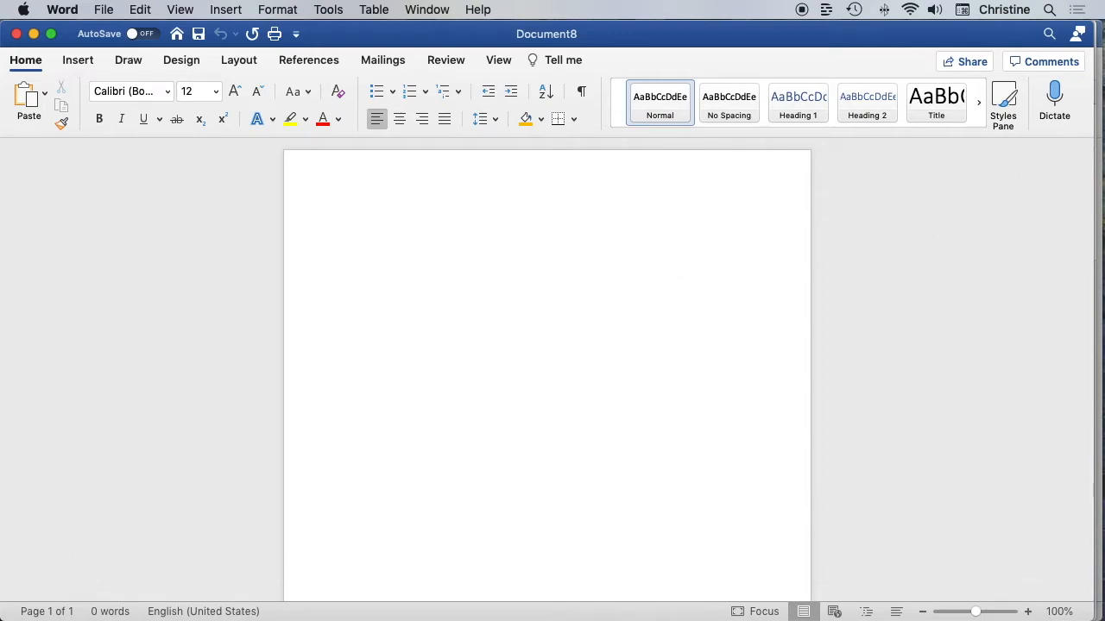
Start dictation in the blank document
left_click(1057, 96)
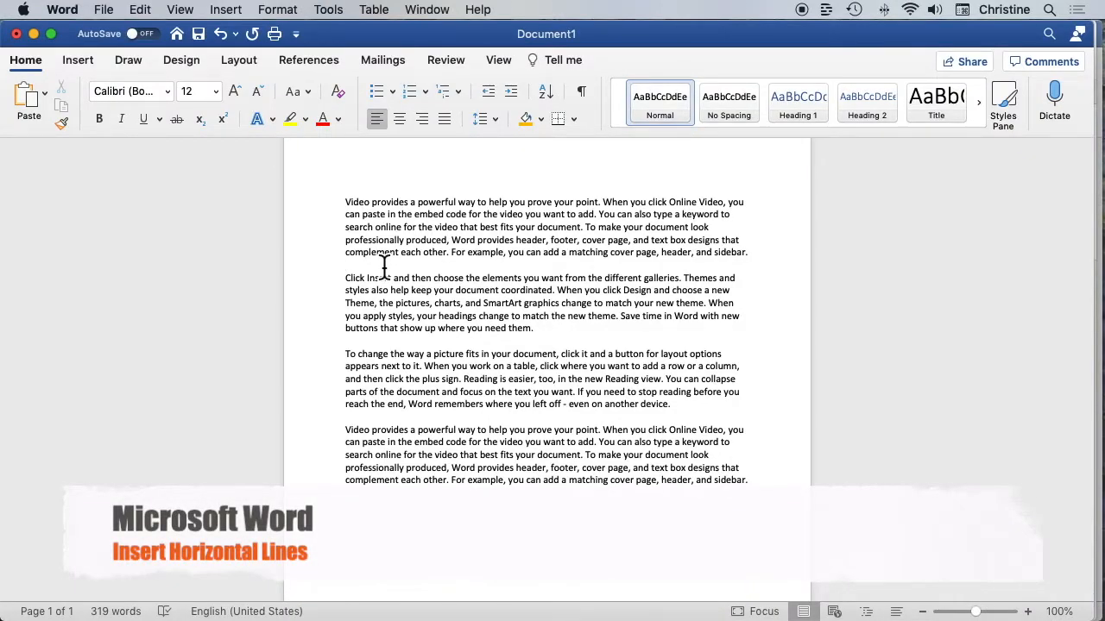
Insert two single horizontal lines from --- in the blank line between the first and second paragraphs
left_click(384, 266)
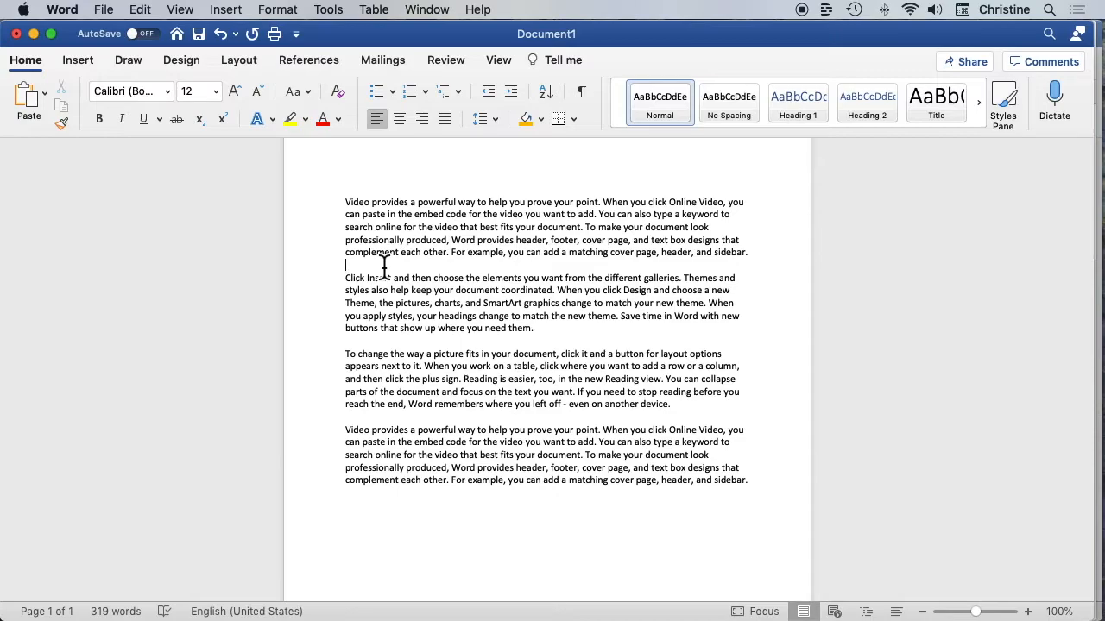
type("---")
key("Return")
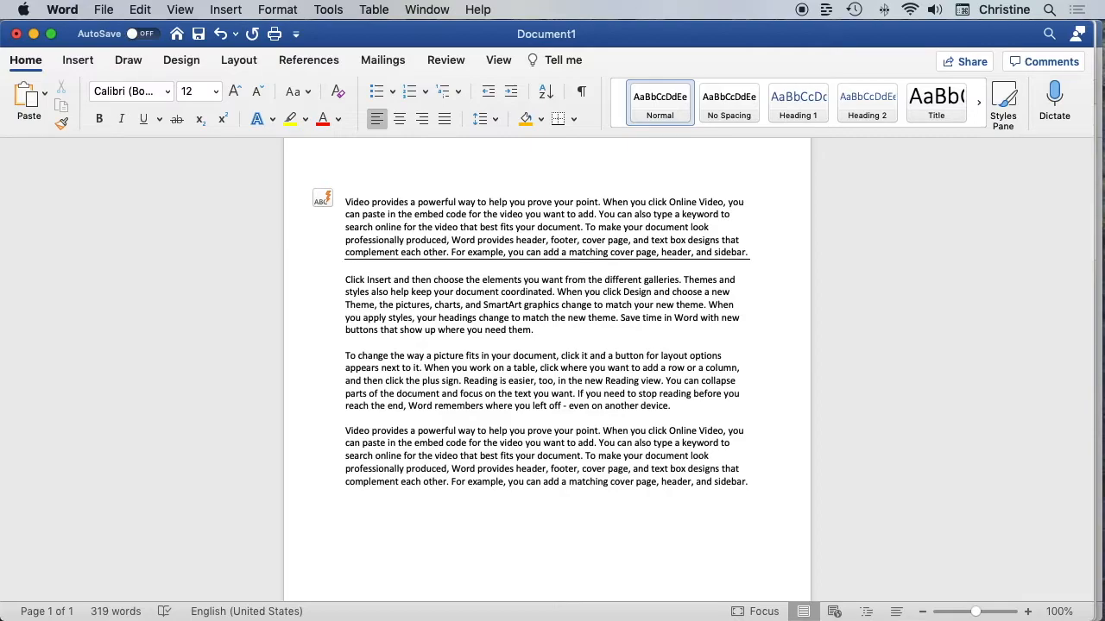
type("---")
key("Return")
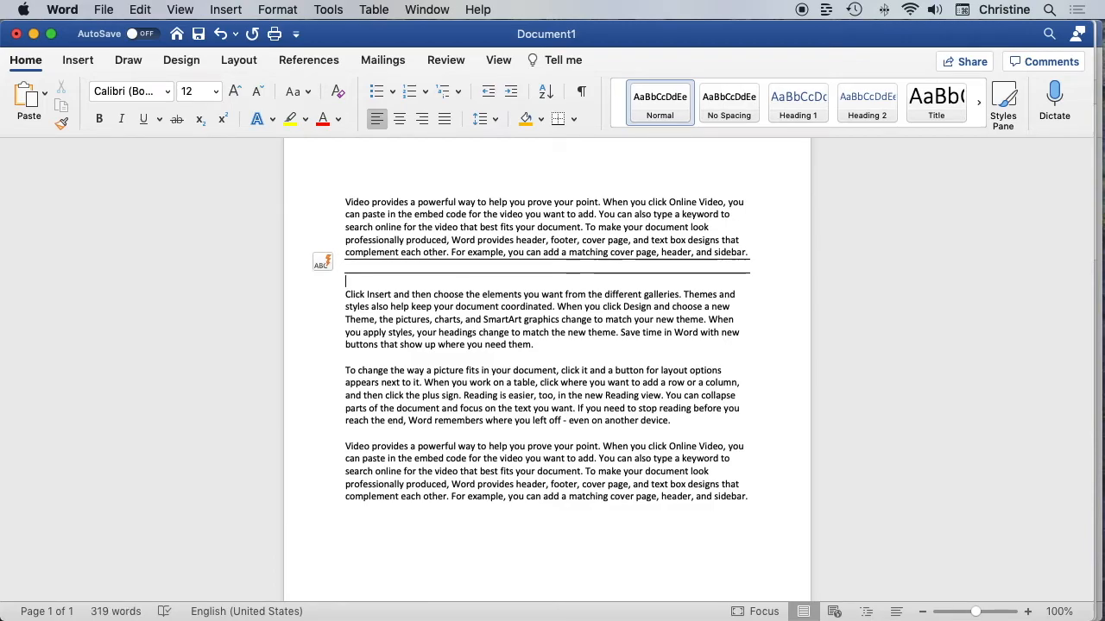
Insert further horizontal lines below the single ones from the character sets ===, ###, *** and ~~~
type("===")
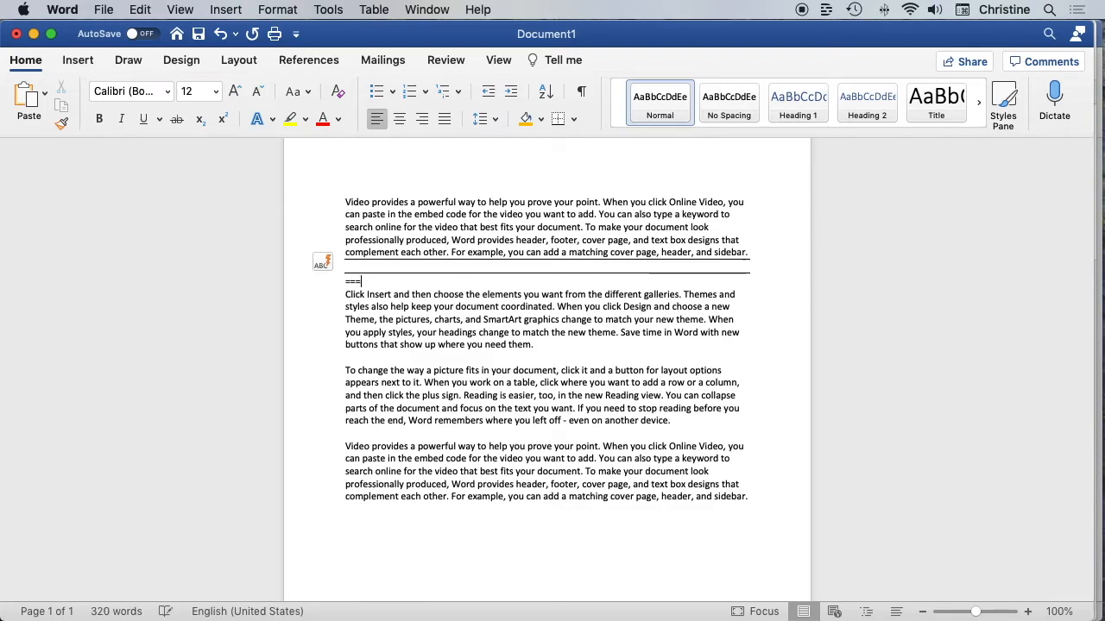
key("Return")
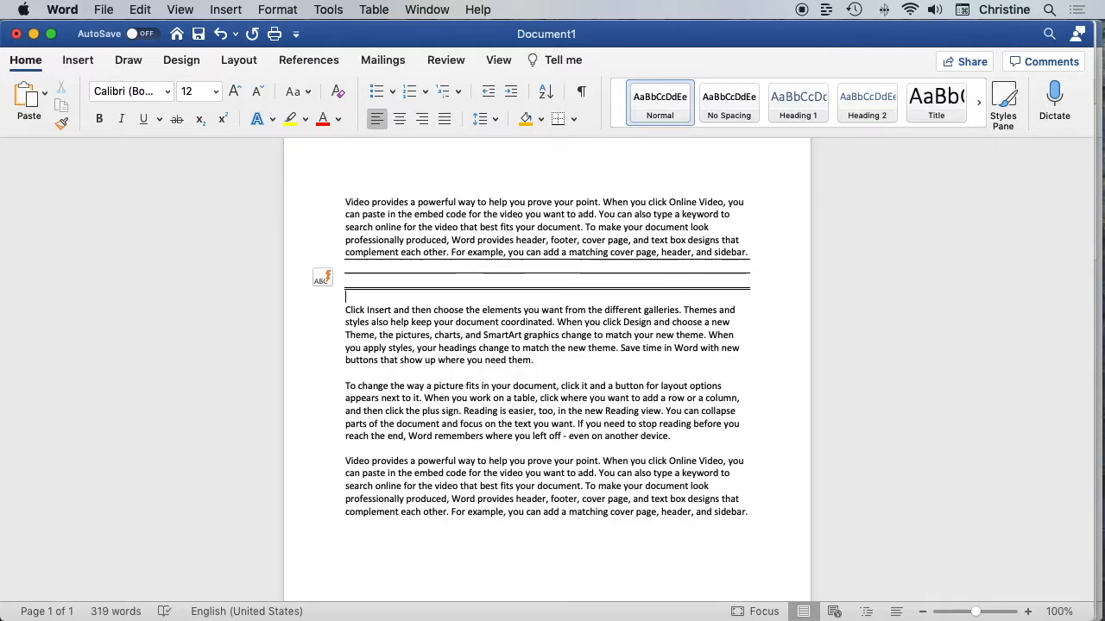
type("###")
key("Return")
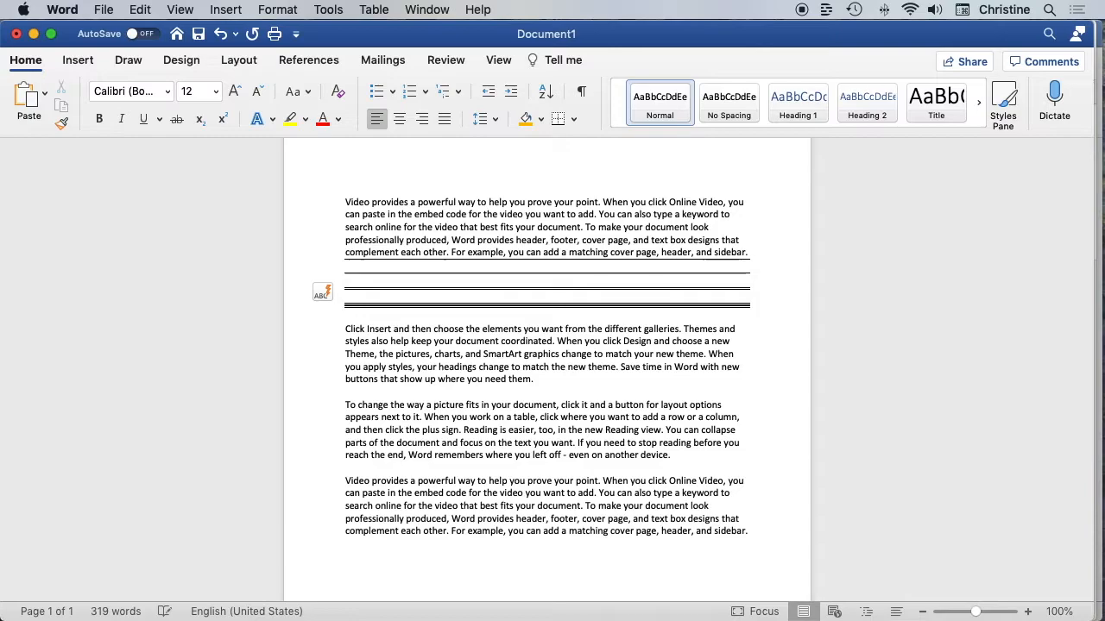
type("***")
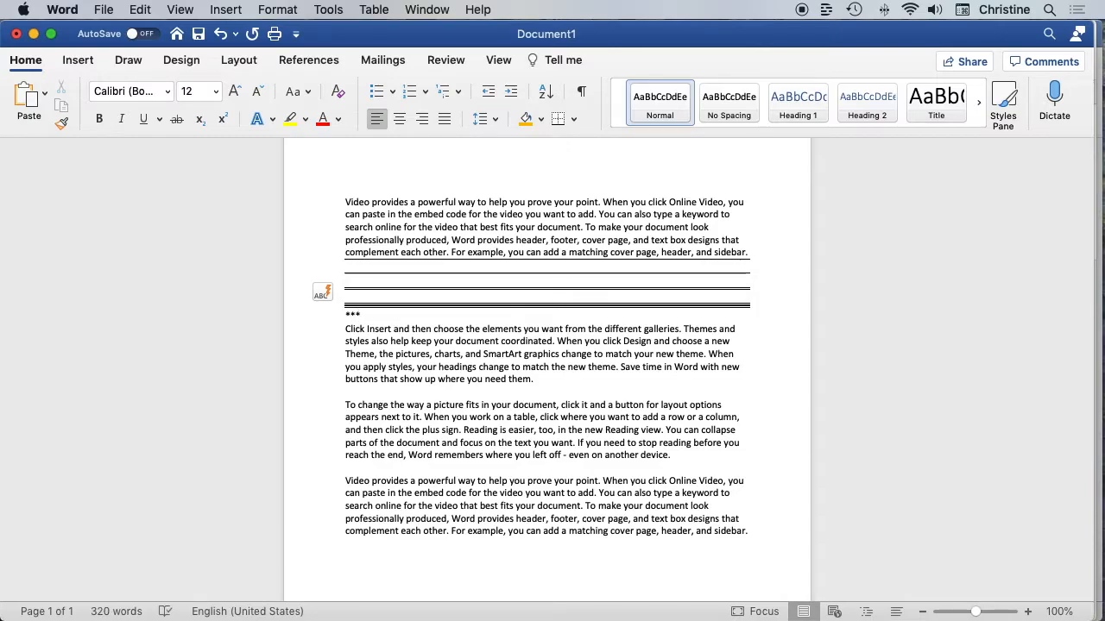
key("Return")
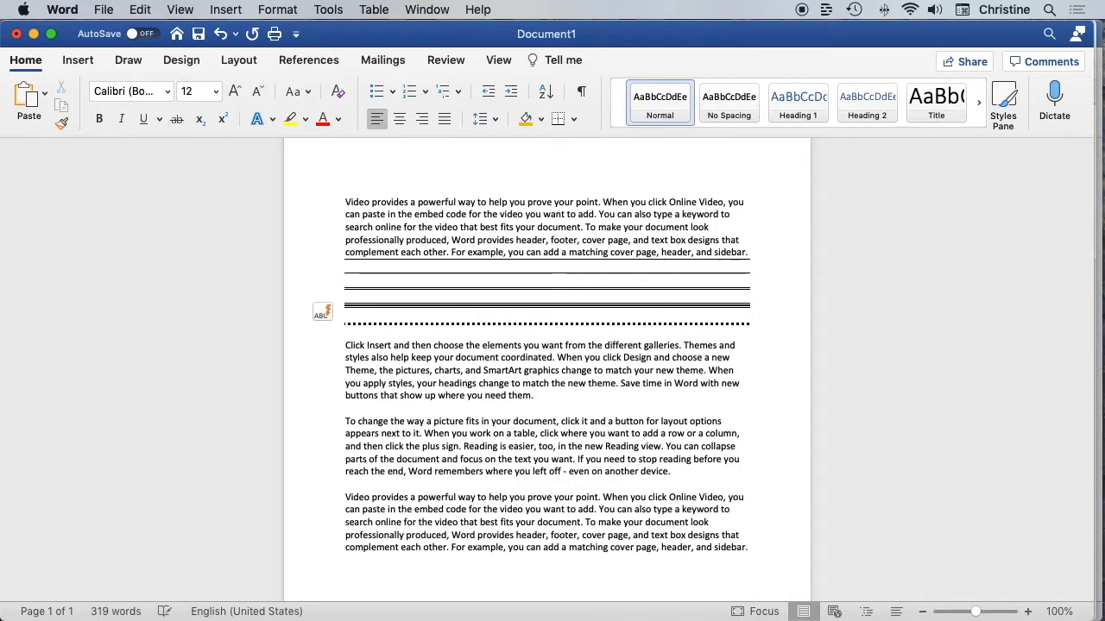
type("~~~")
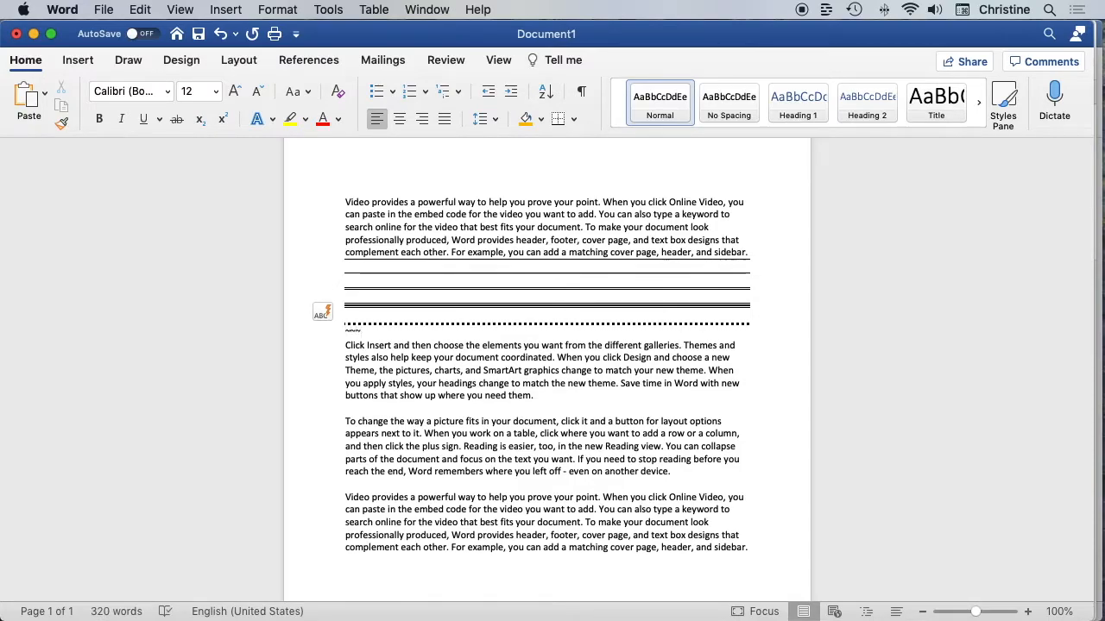
key("Return")
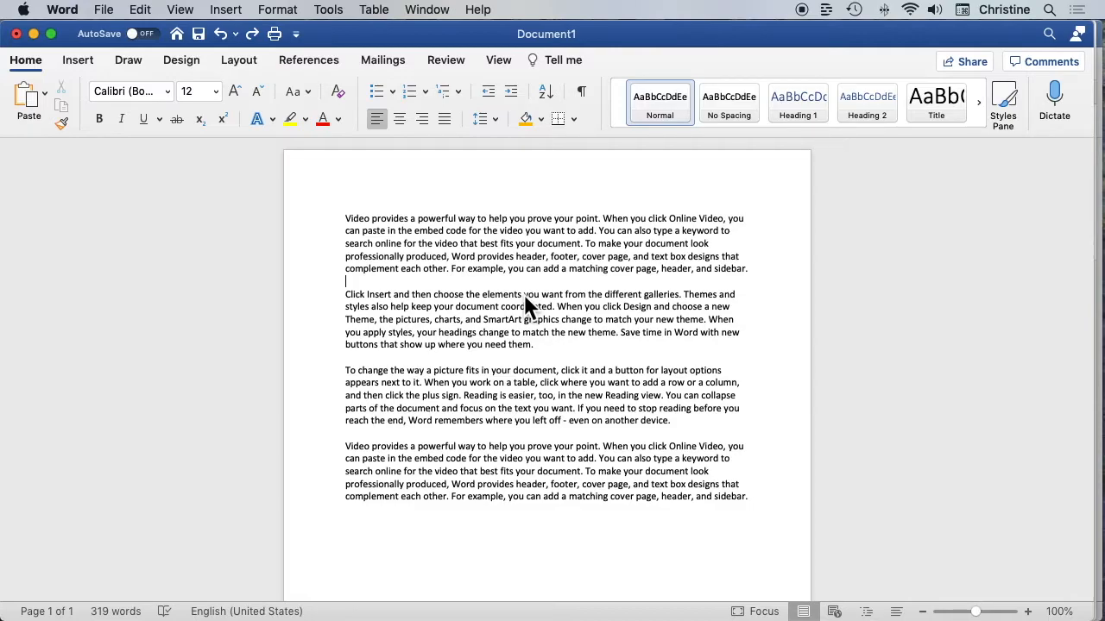
scroll(524, 296, "down", 3)
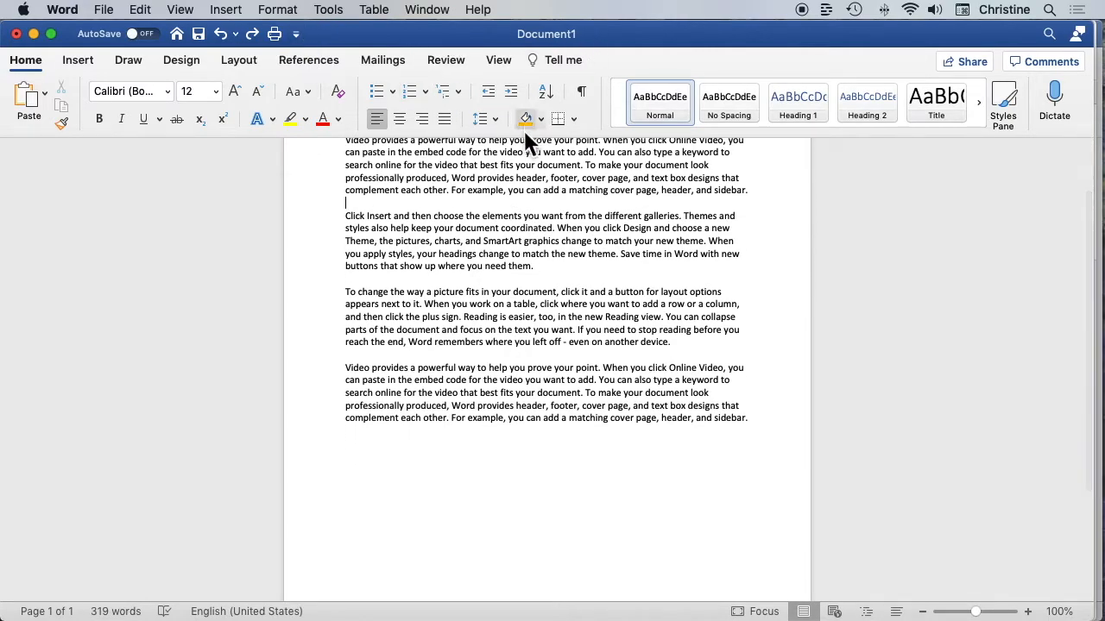
scroll(522, 145, "up", 3)
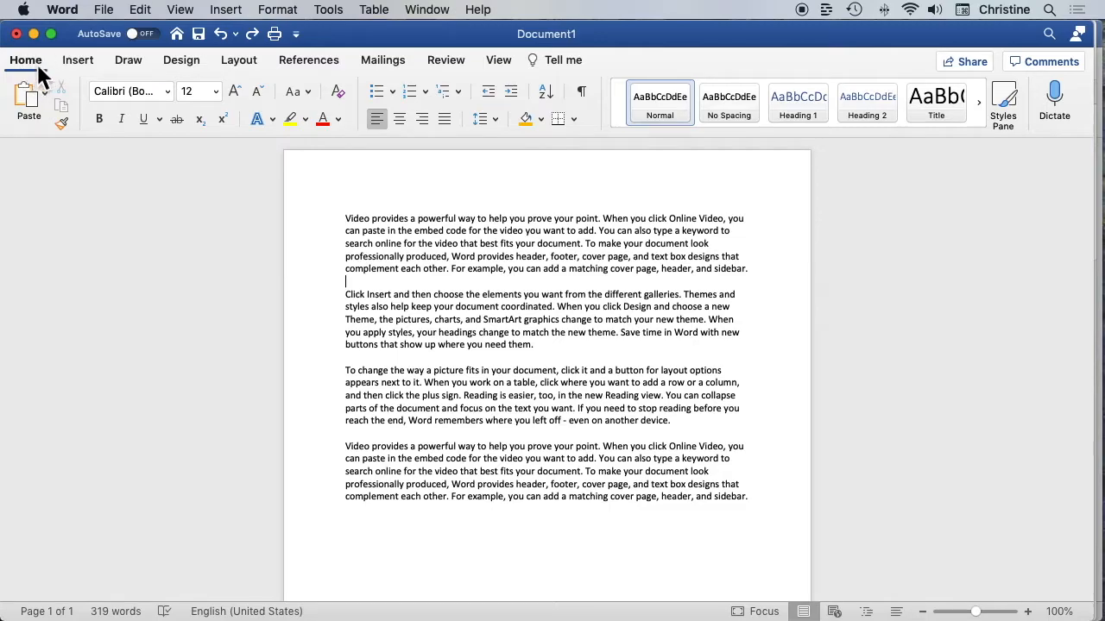
left_click(86, 61)
left_click(125, 67)
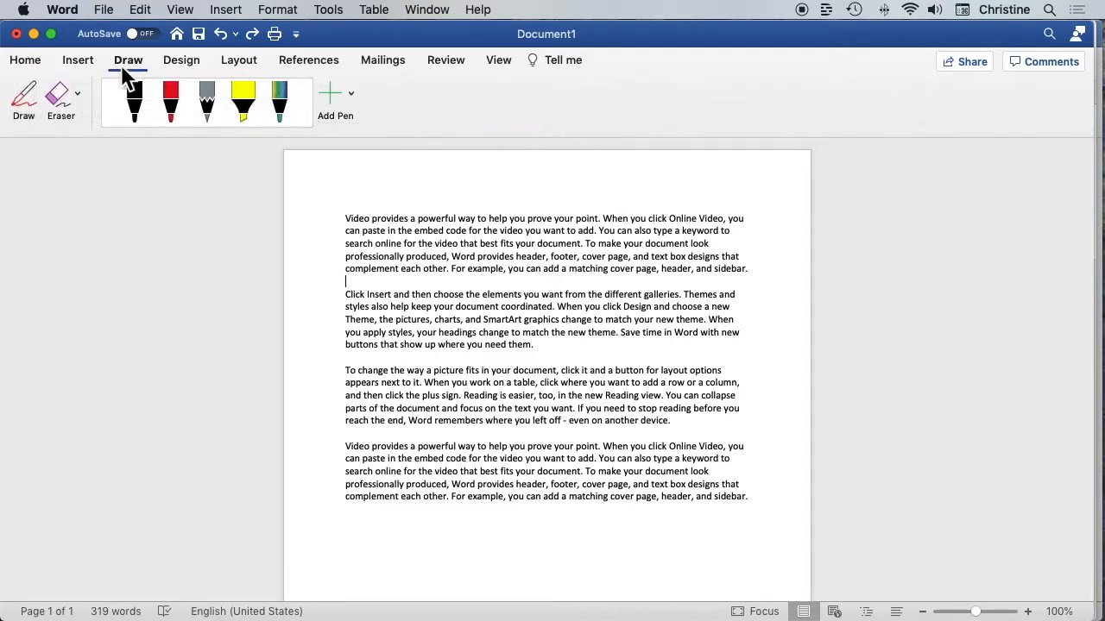
left_click(78, 60)
left_click(23, 62)
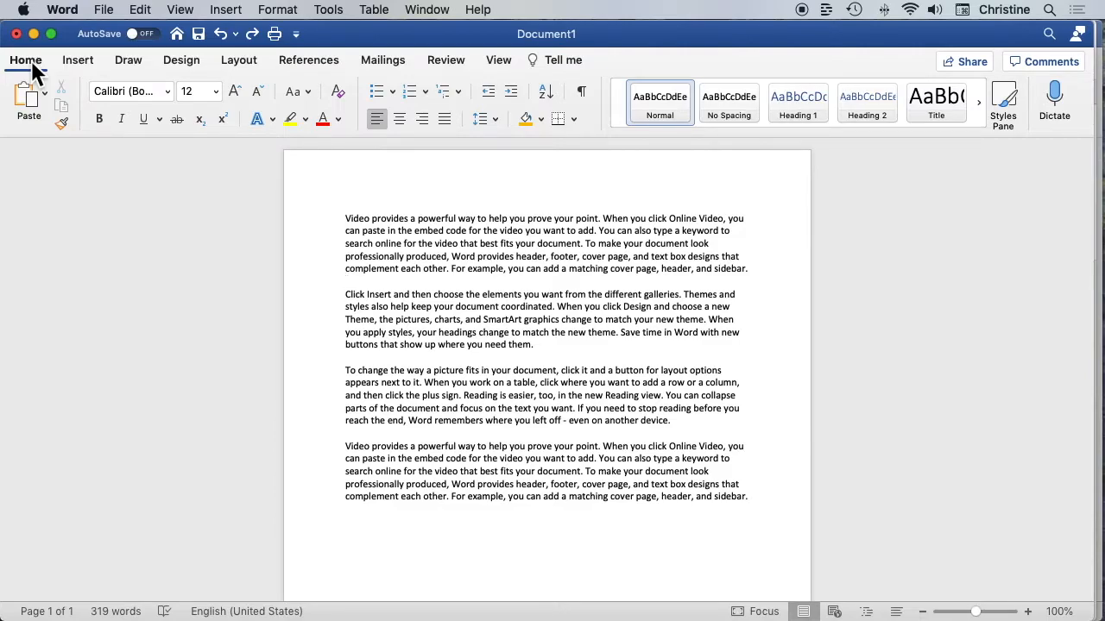
Search the commands for "password protect", open the Protect Document settings and accept them
left_click(554, 60)
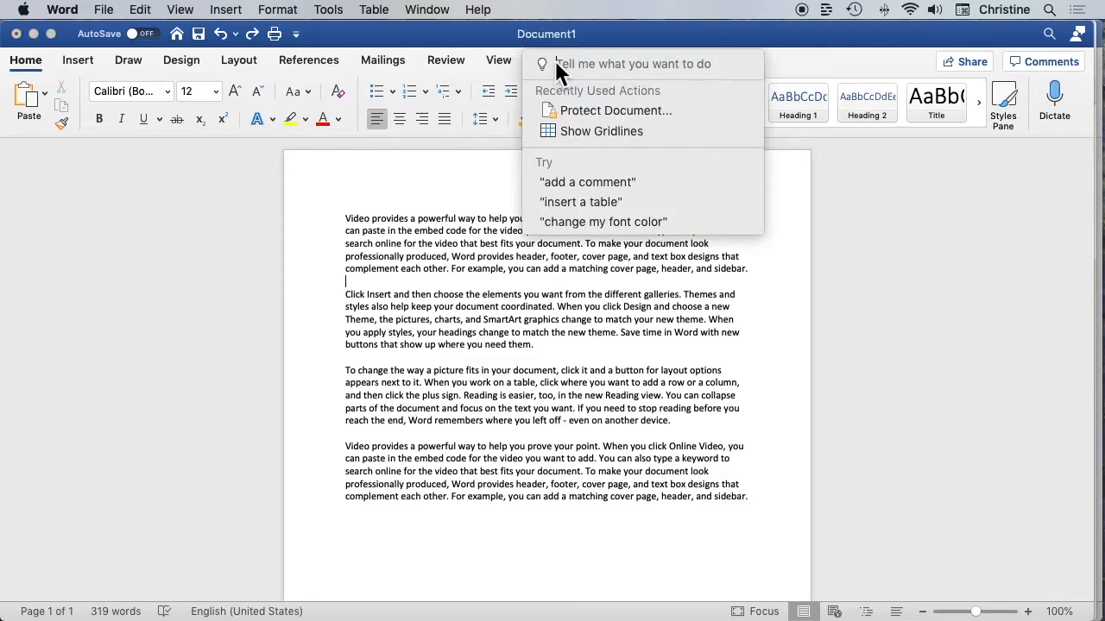
type("pa")
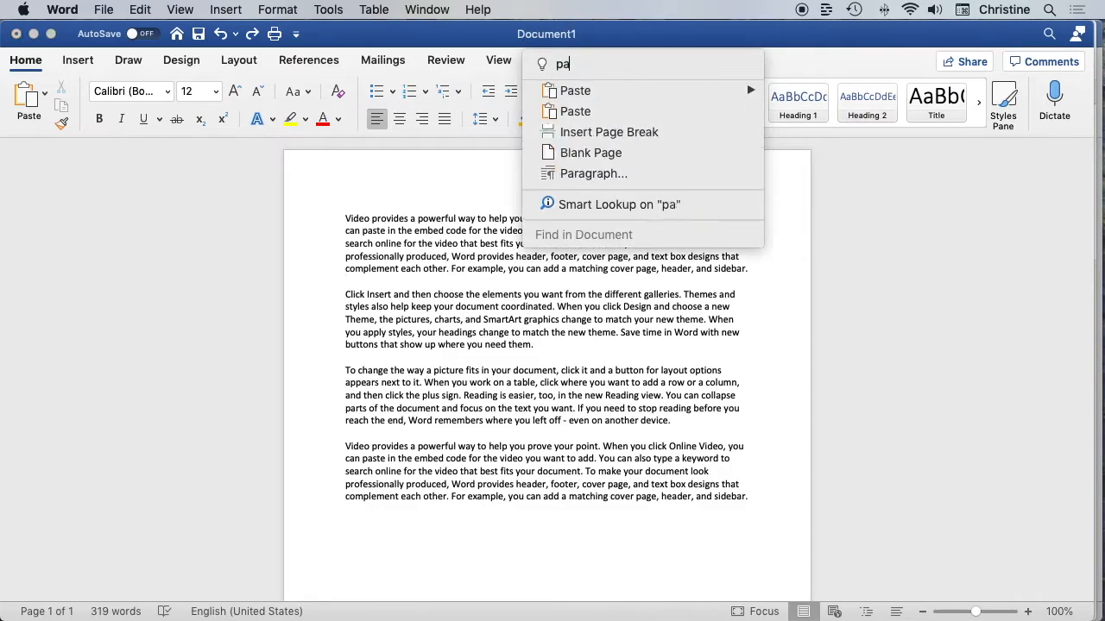
type("ssword protect")
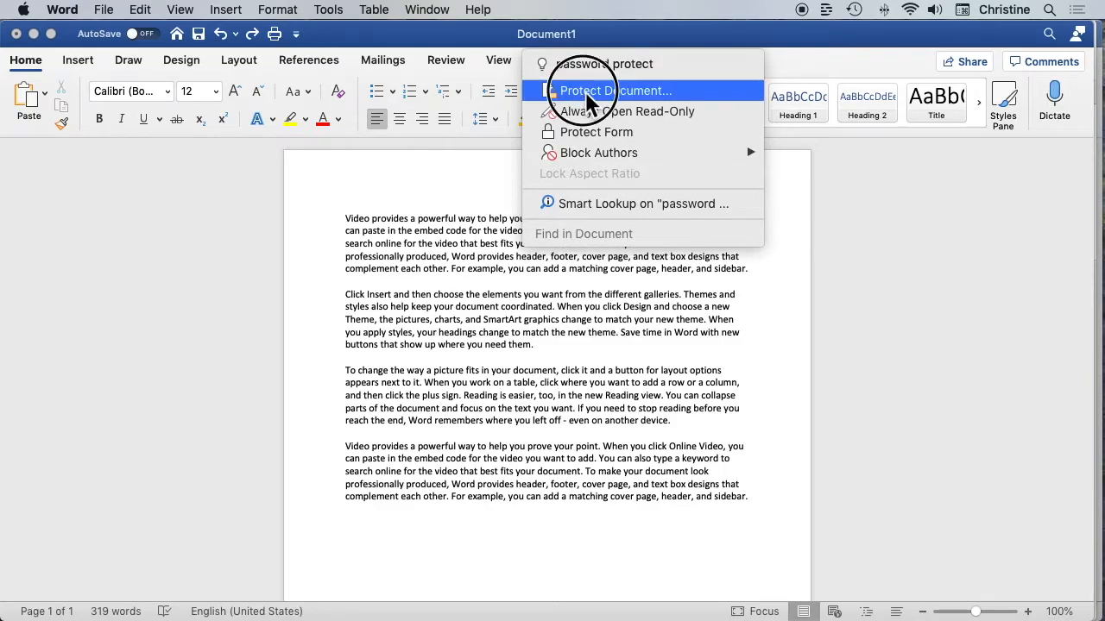
left_click(552, 92)
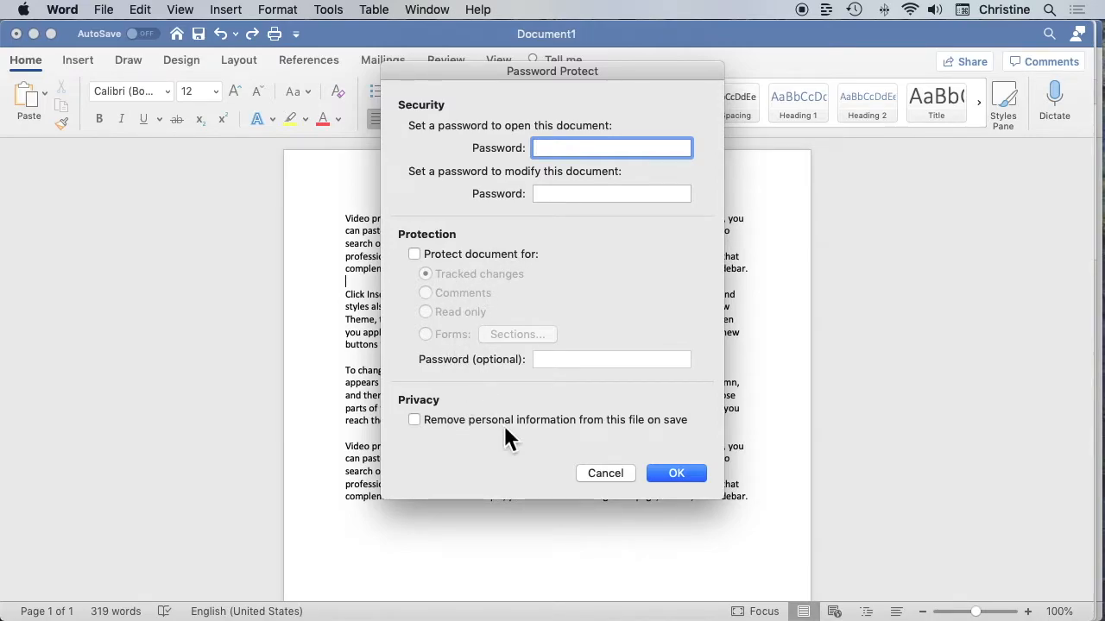
left_click(678, 475)
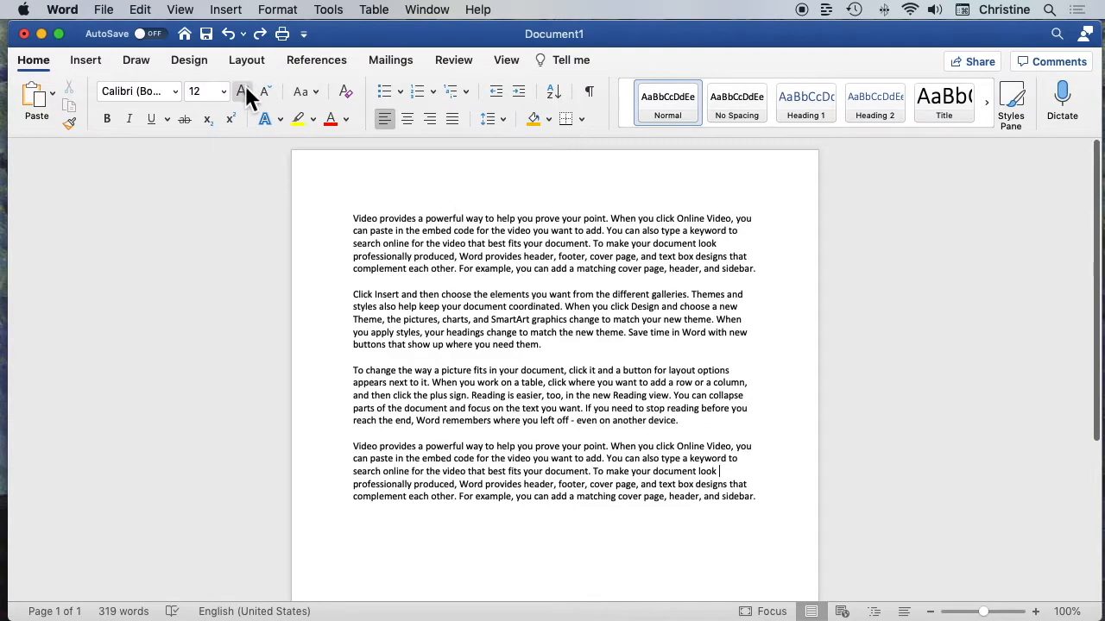
Look through the available fonts and font sizes, choosing Calibri (Body) as the font
left_click(176, 91)
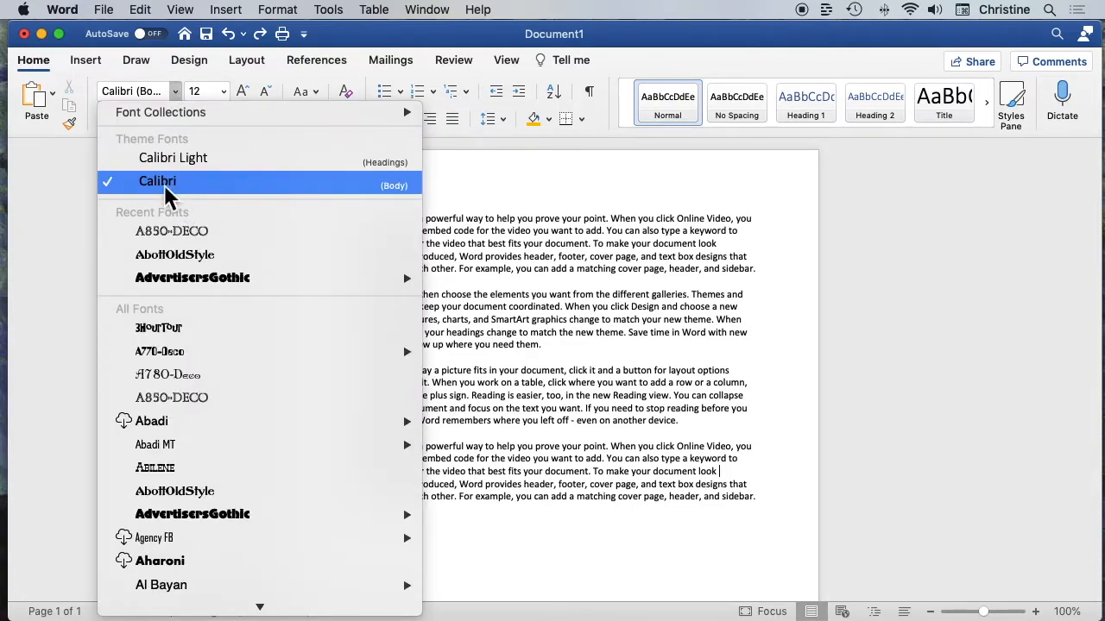
left_click(212, 182)
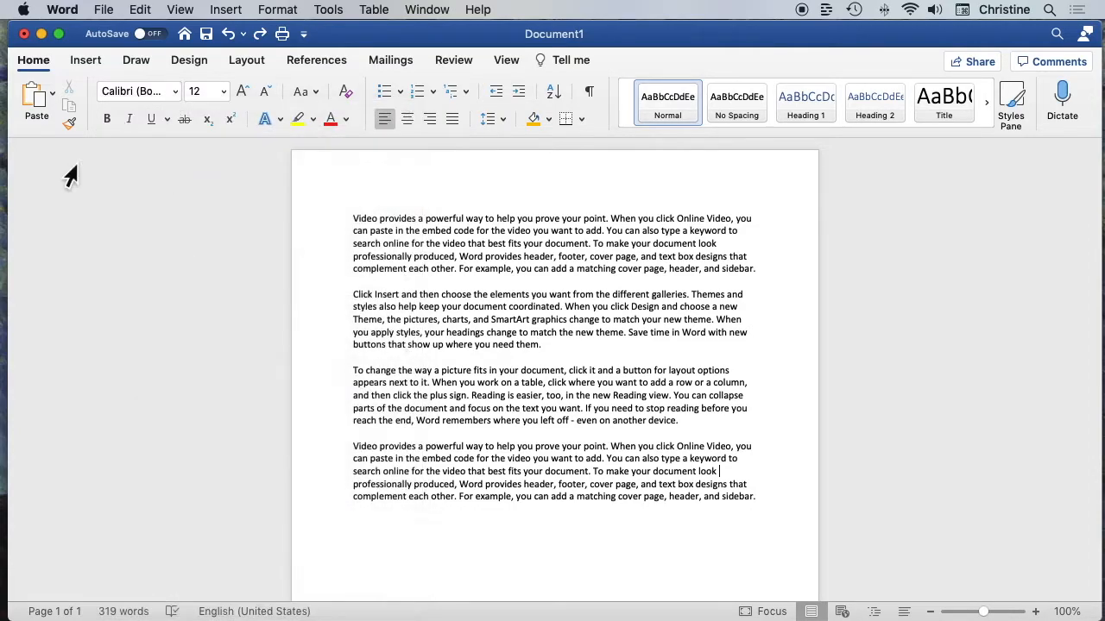
left_click(224, 92)
left_click(226, 93)
Search the commands for "default font" and choose Font Settings from the suggestions
left_click(582, 63)
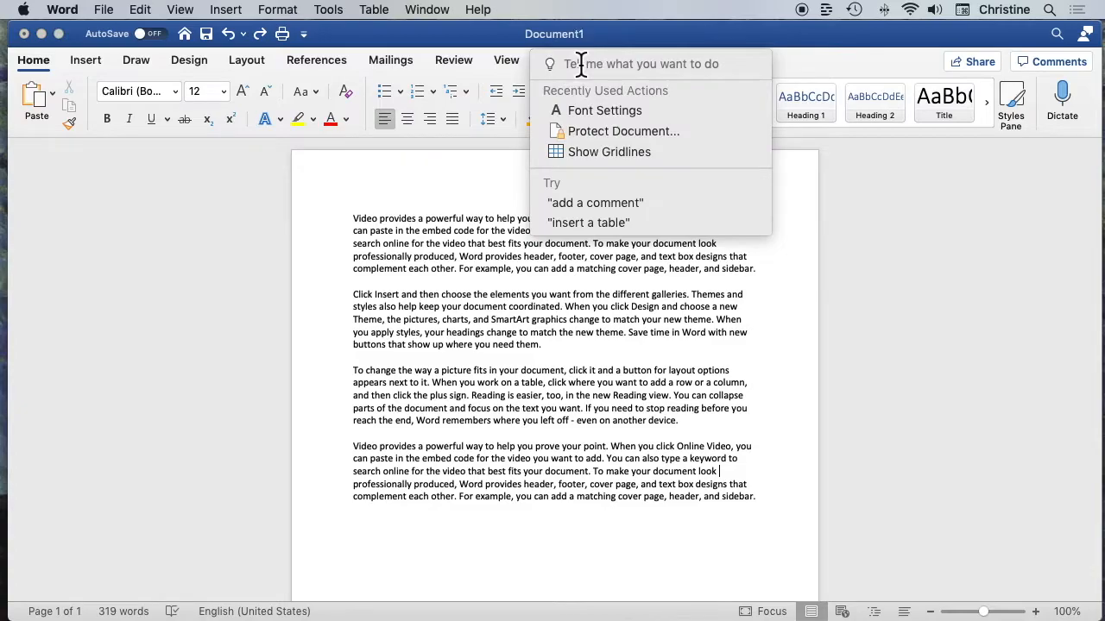
type("defa")
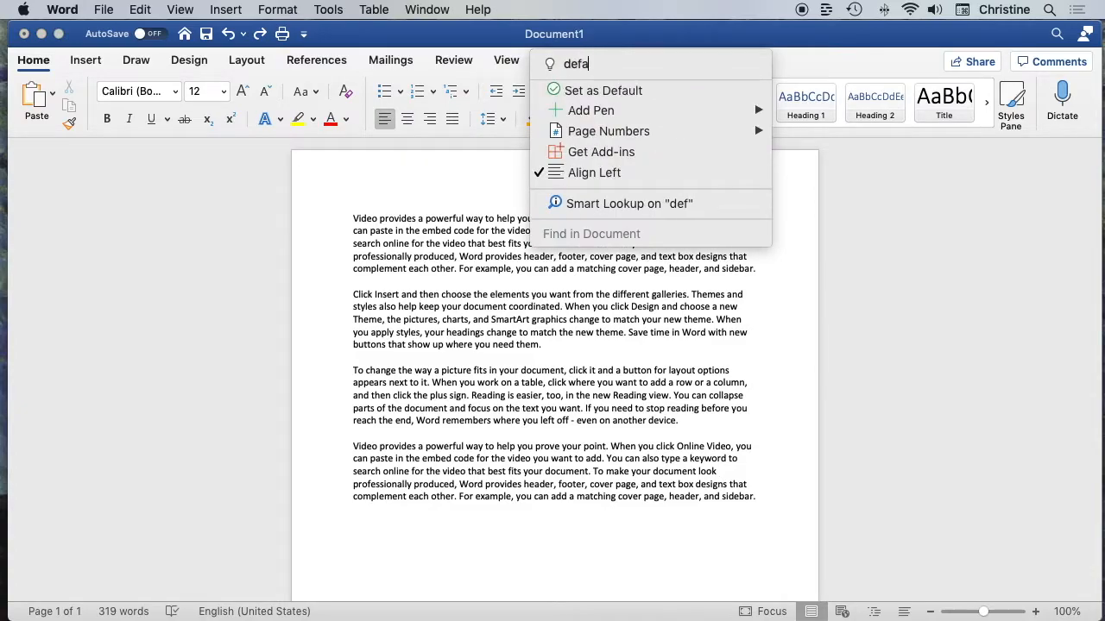
type("ult font")
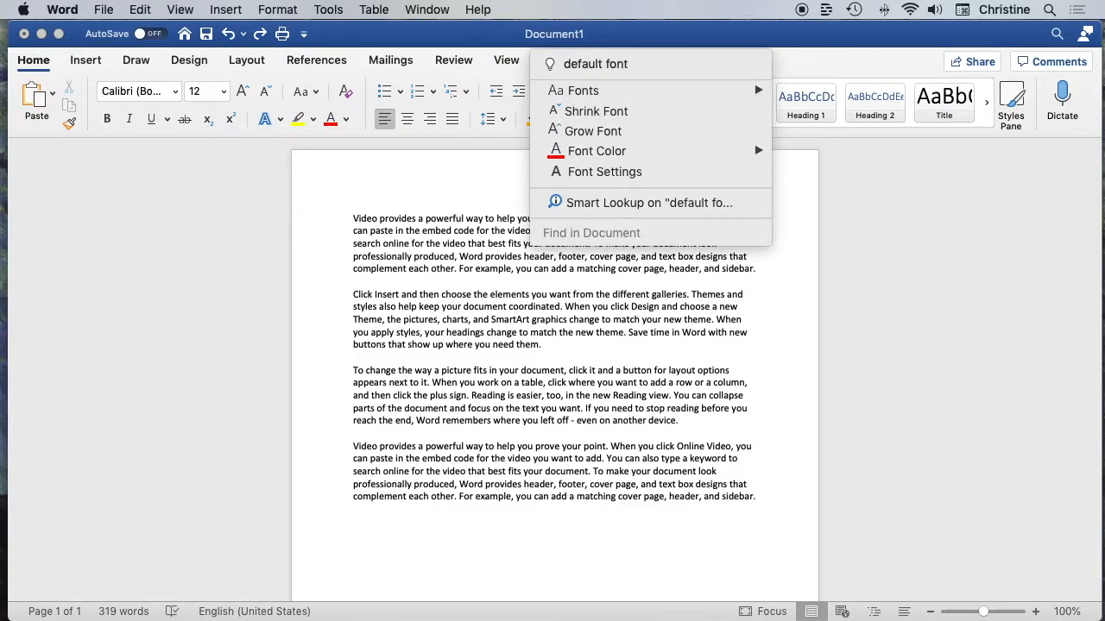
key("Return")
mouse_move(602, 91)
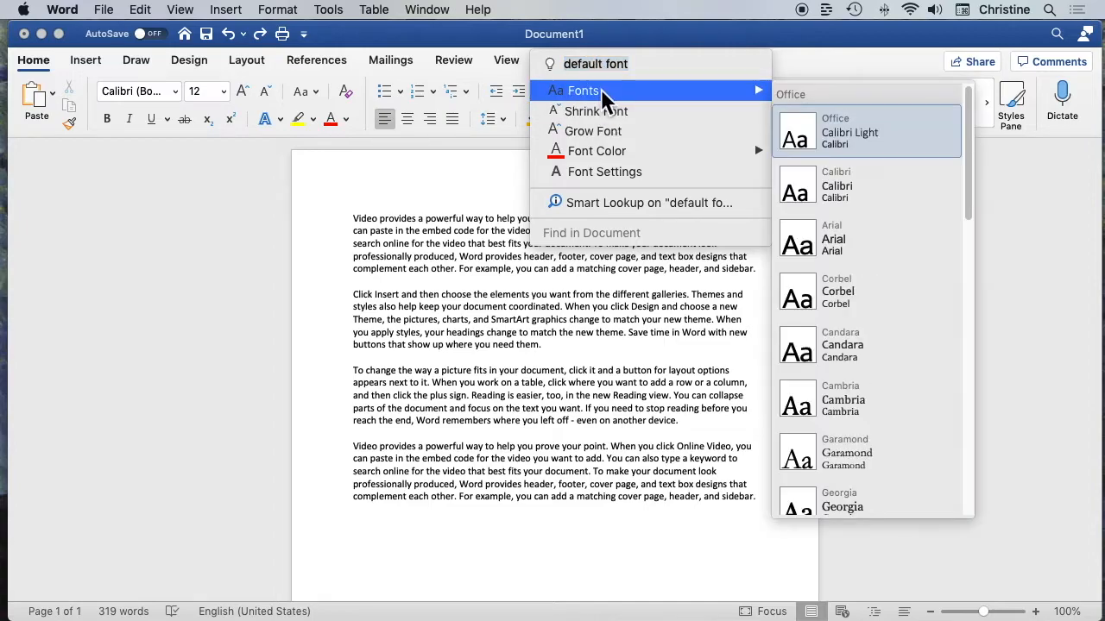
left_click(613, 180)
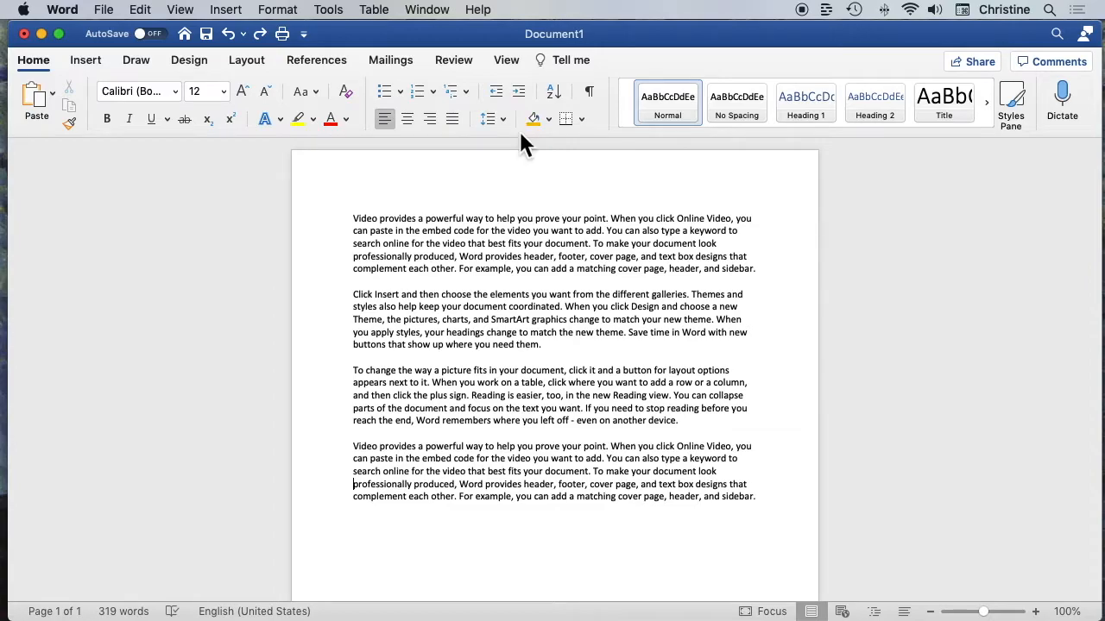
Open the Font settings and choose Georgia as the font at size 14
key("super+d")
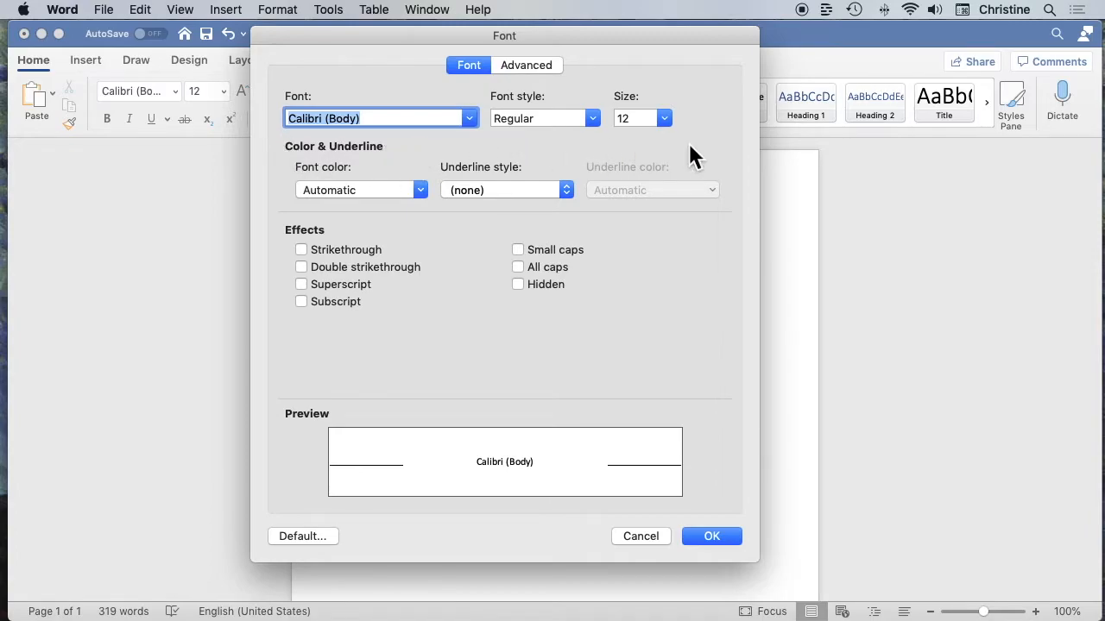
left_click(469, 118)
scroll(403, 338, "down", 20)
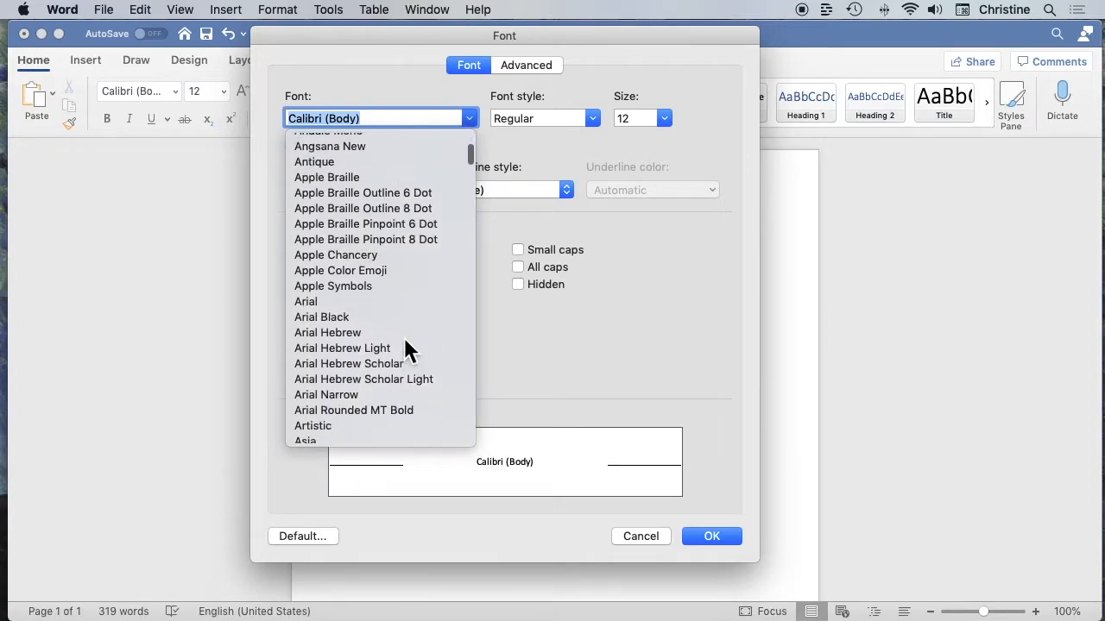
scroll(404, 338, "down", 20)
scroll(404, 337, "up", 6)
scroll(404, 337, "up", 15)
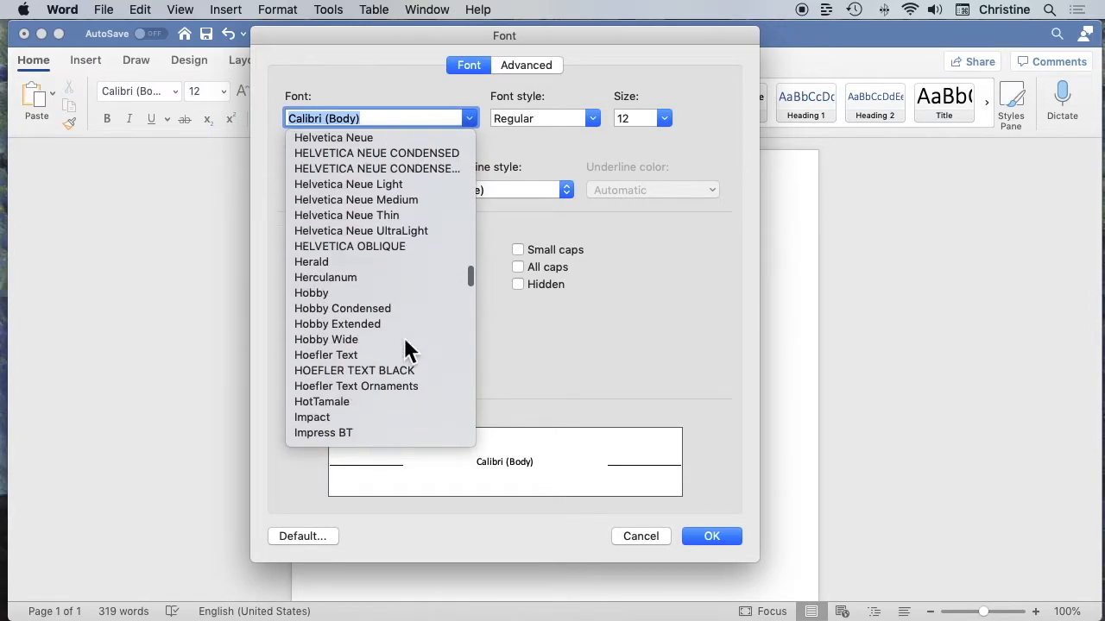
scroll(404, 337, "up", 10)
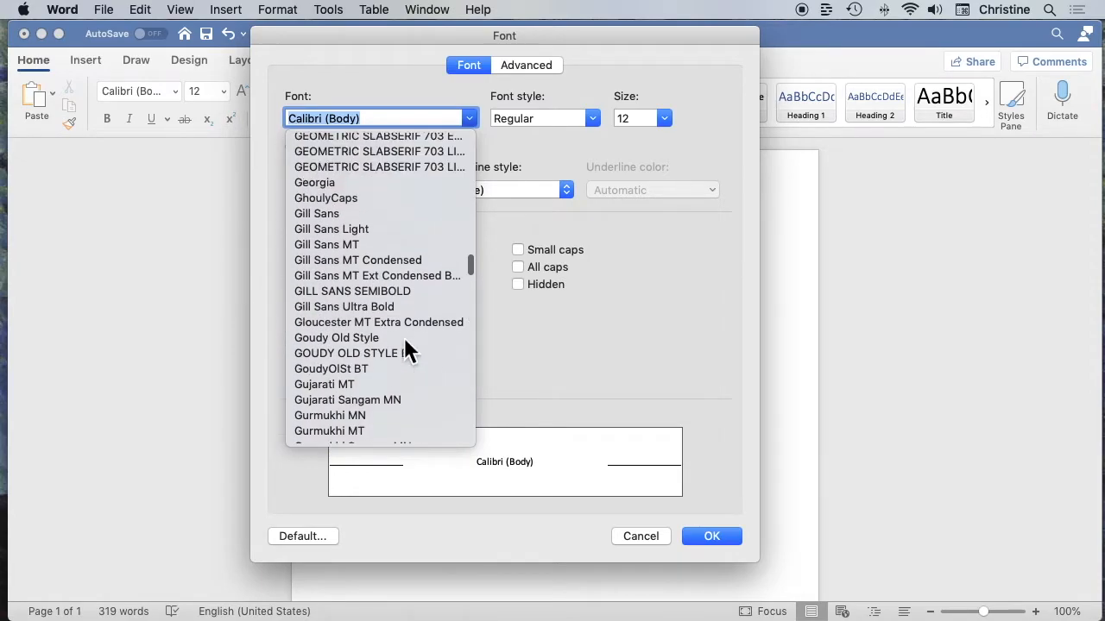
left_click(312, 260)
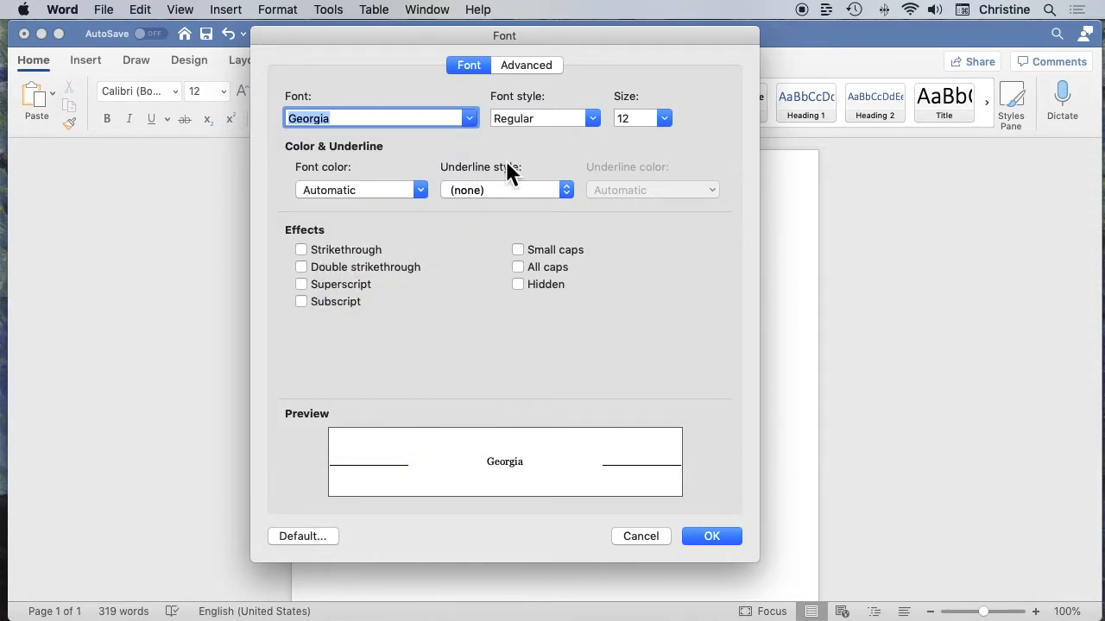
left_click(665, 119)
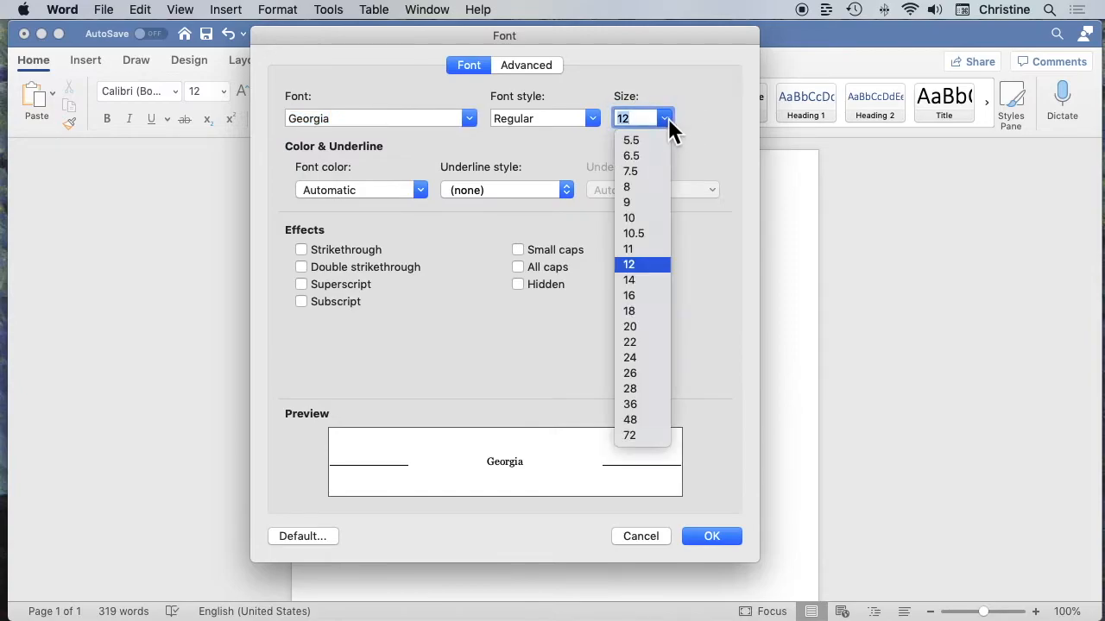
left_click(639, 281)
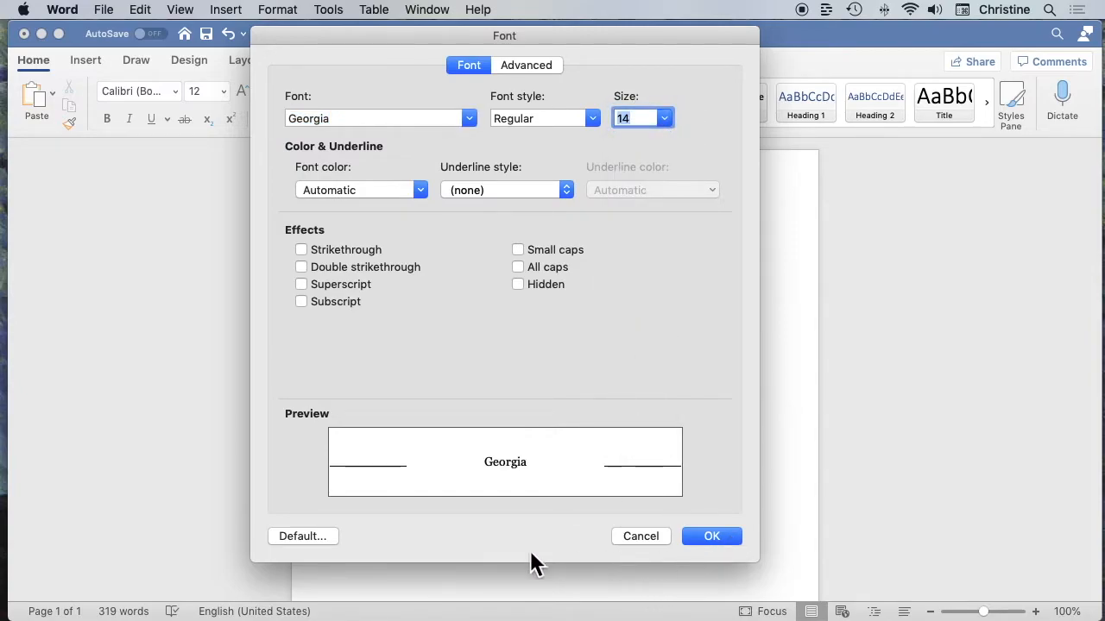
Make Georgia 14 pt the default font for all documents based on the Normal template
left_click(304, 537)
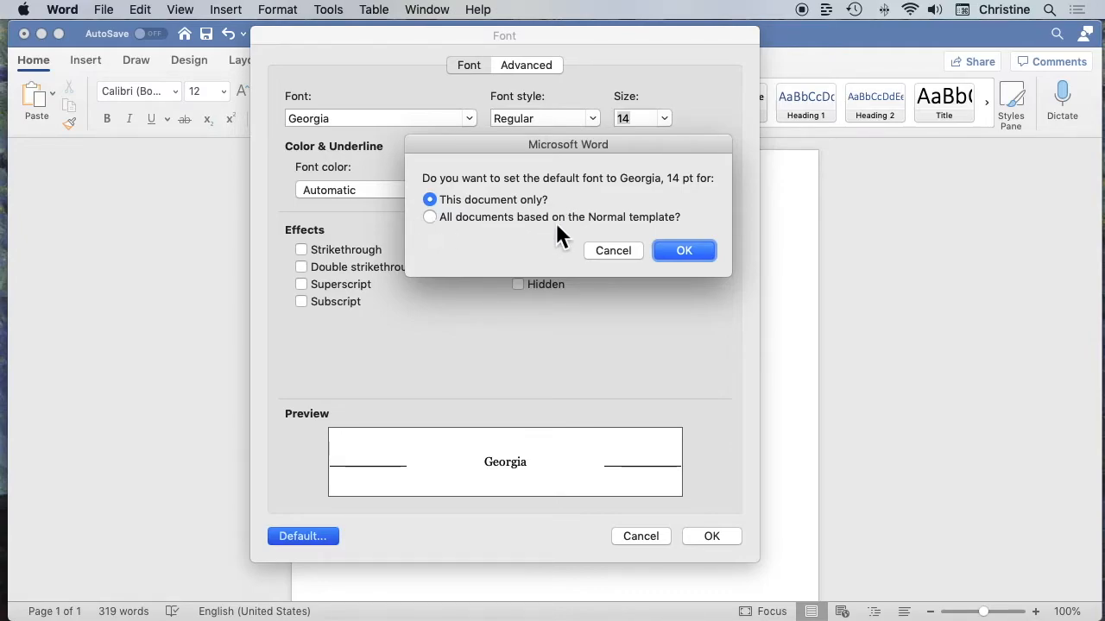
left_click(436, 219)
left_click(705, 250)
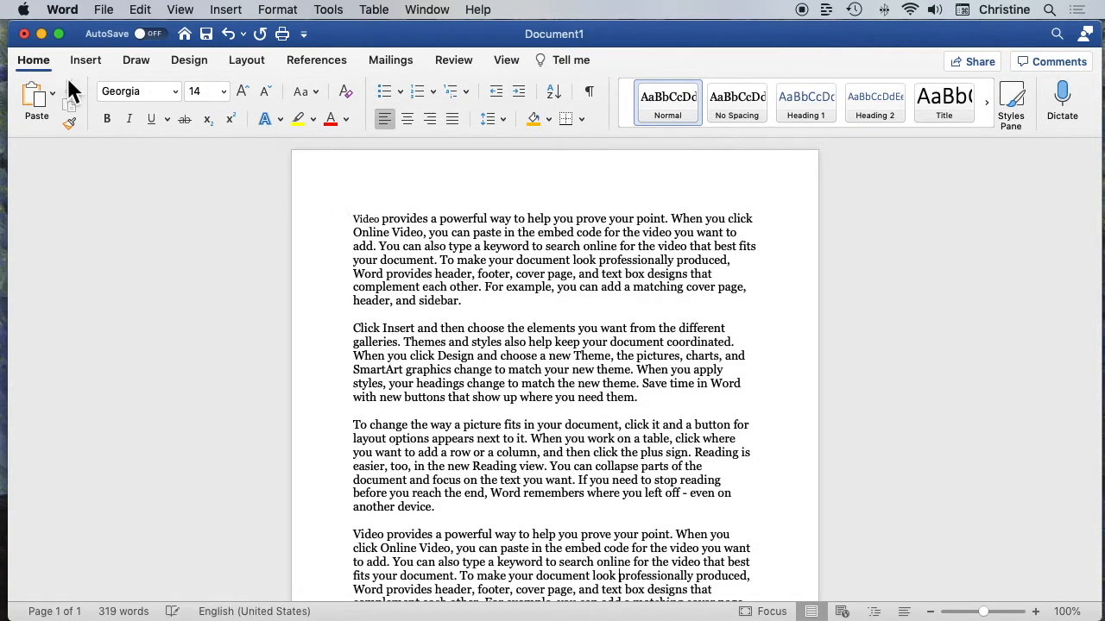
Close the document, saving it as Test on the Desktop, and create a new blank document
left_click(25, 34)
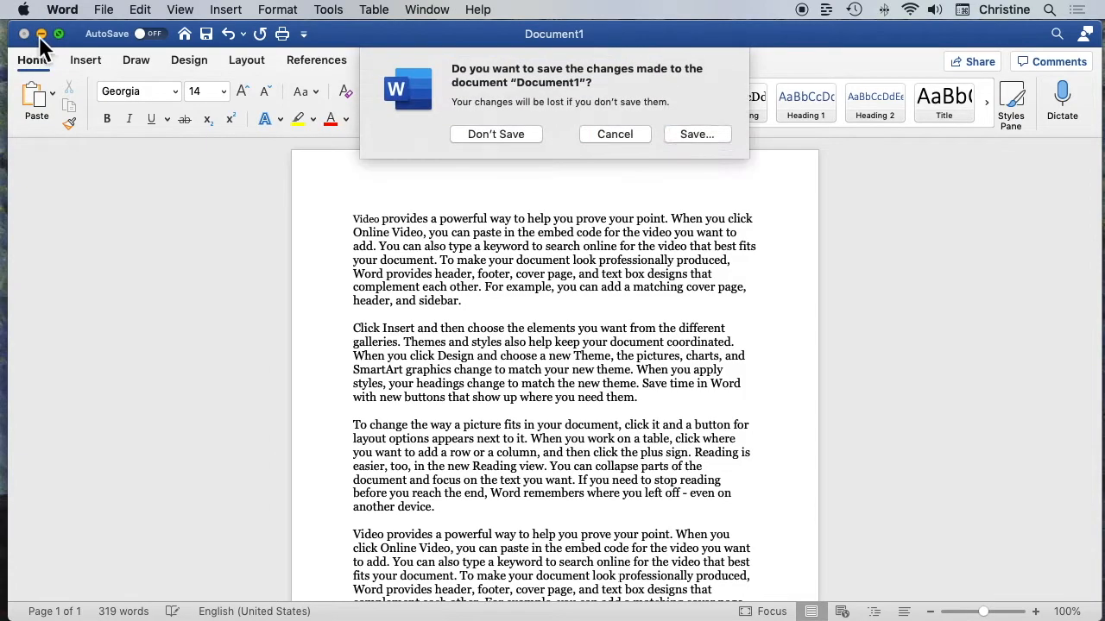
left_click(694, 134)
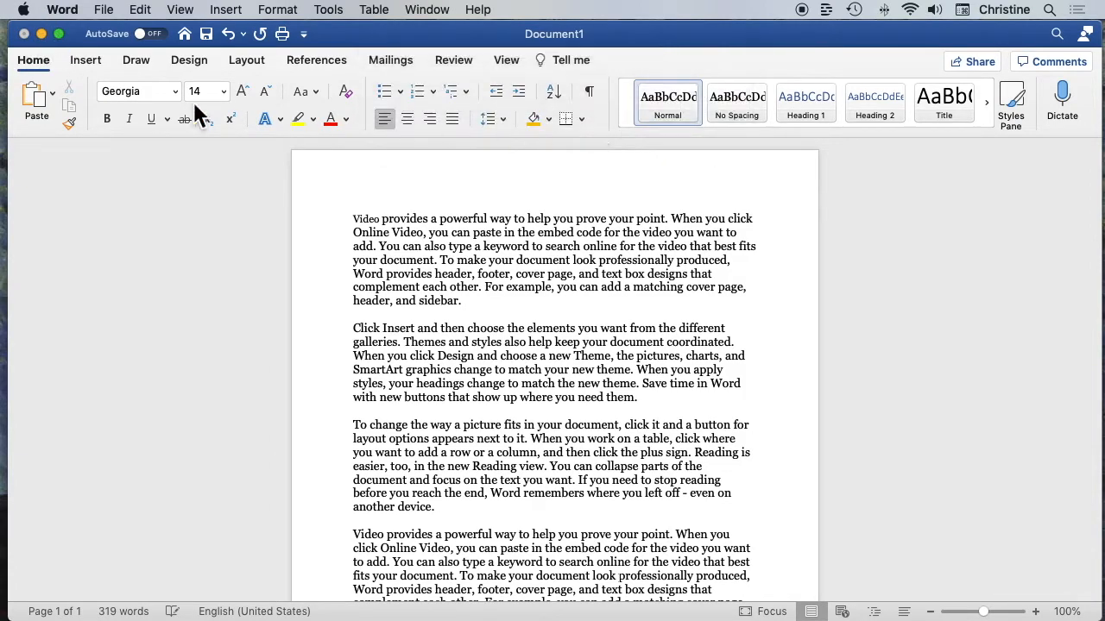
type("test")
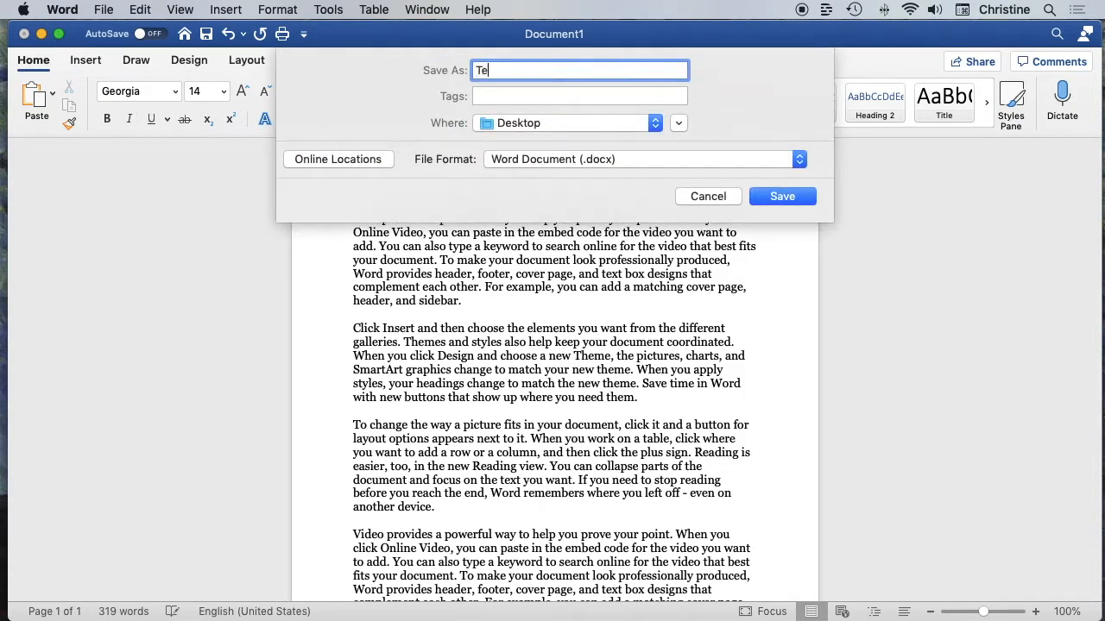
key("Return")
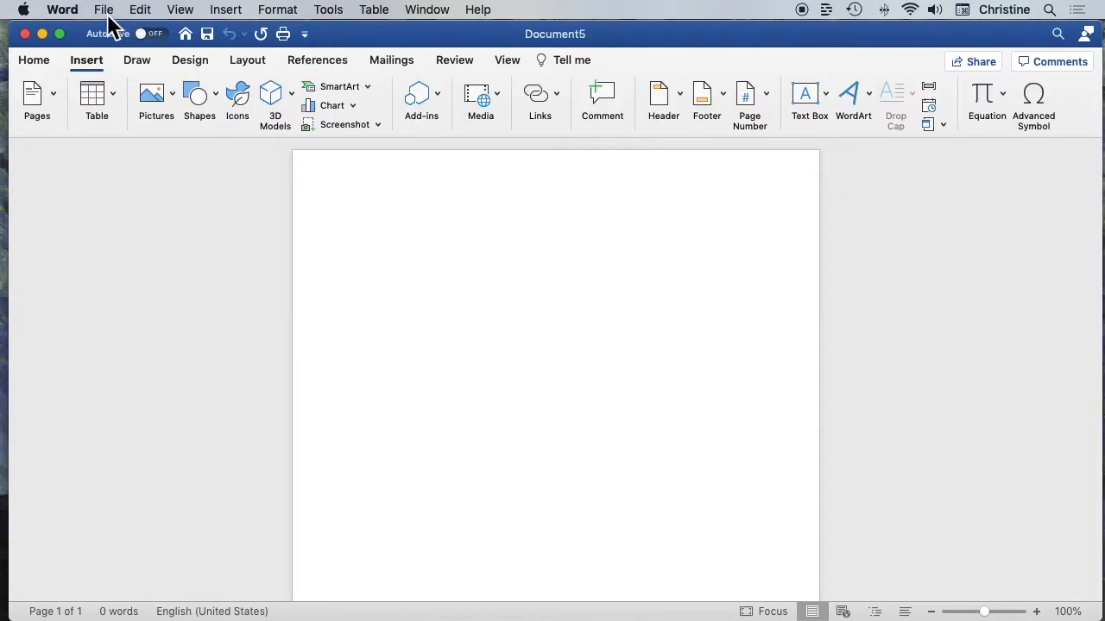
left_click(104, 12)
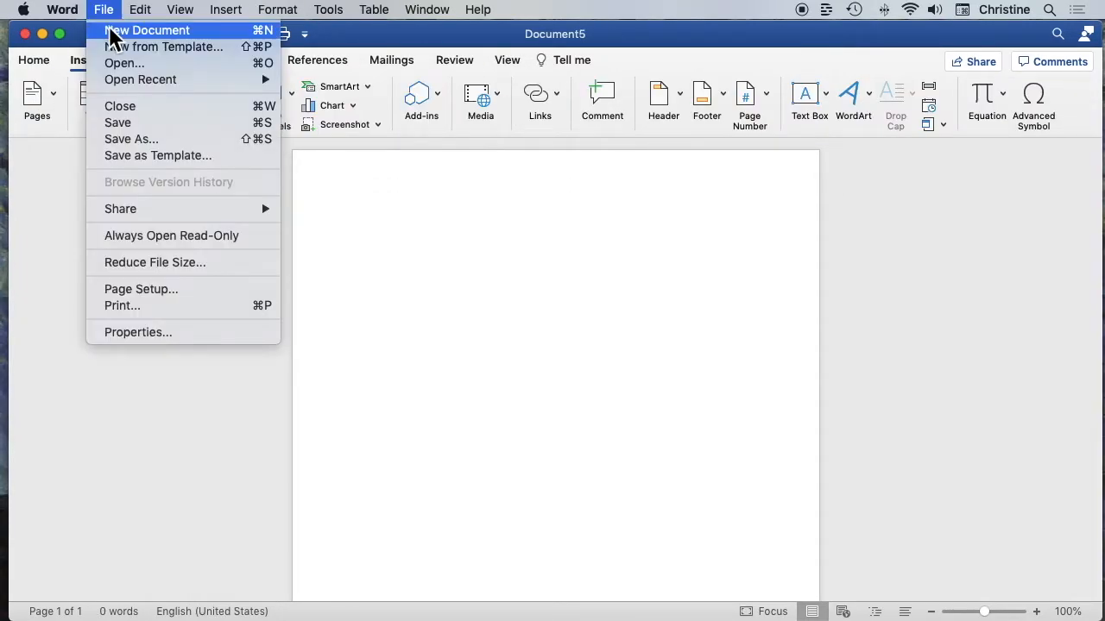
left_click(112, 31)
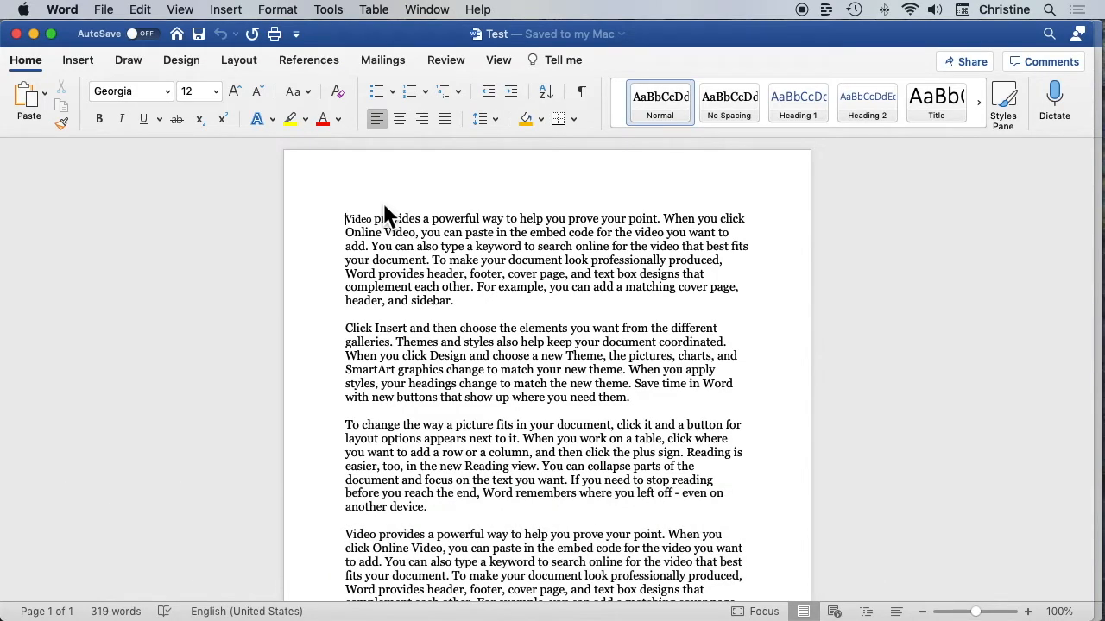
Collapse the ribbon in the Test document and expand it again
left_click(27, 64)
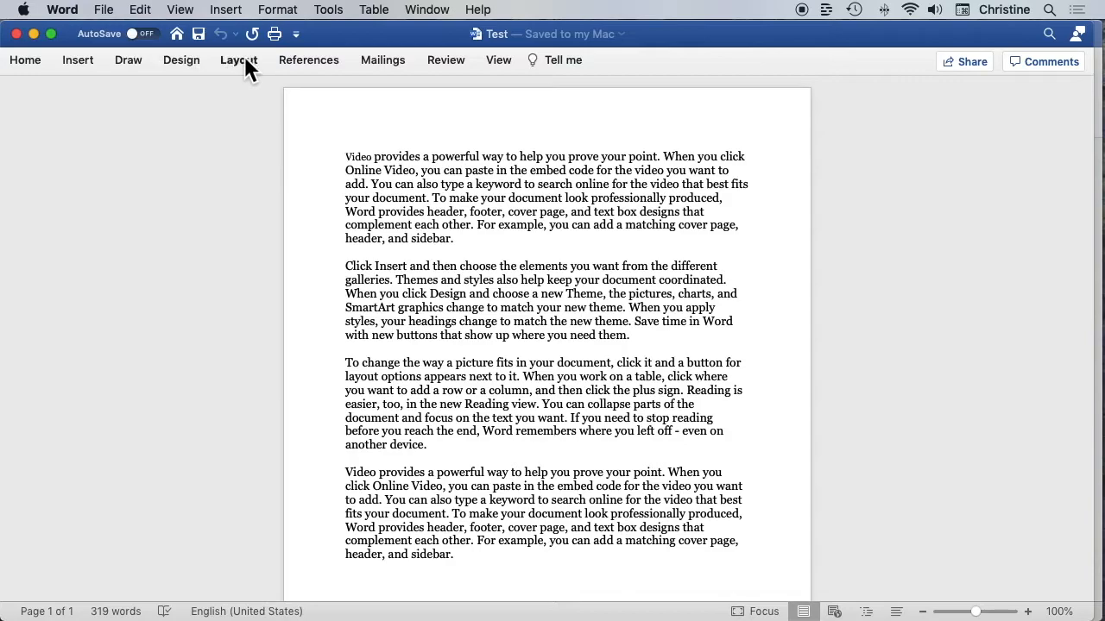
left_click(24, 62)
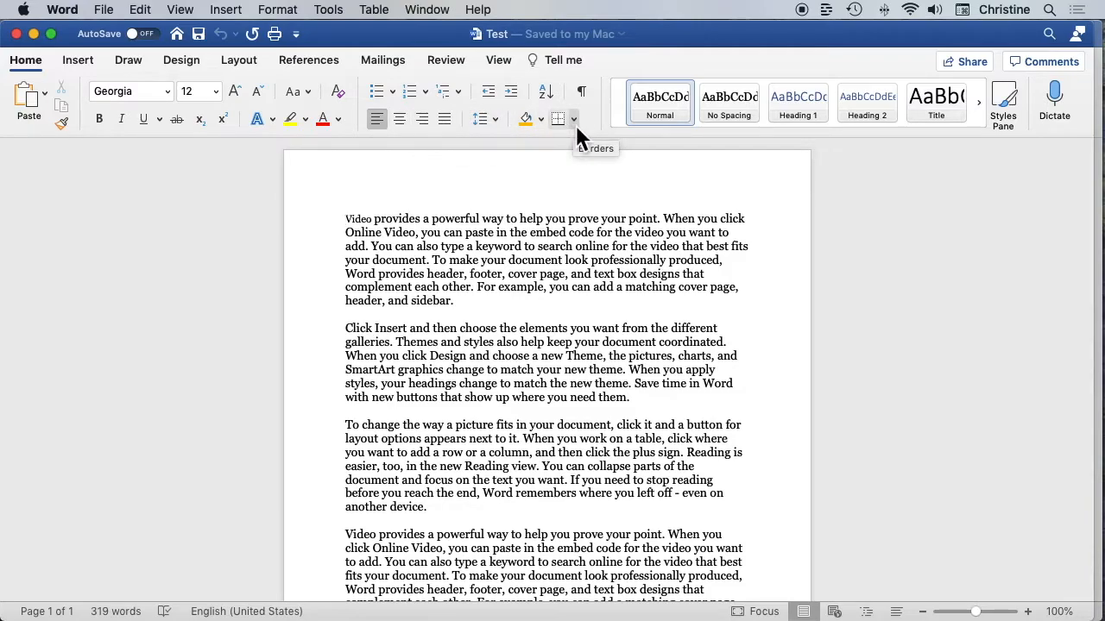
Color the first paragraph's text red and return it to black
triple_click(520, 247)
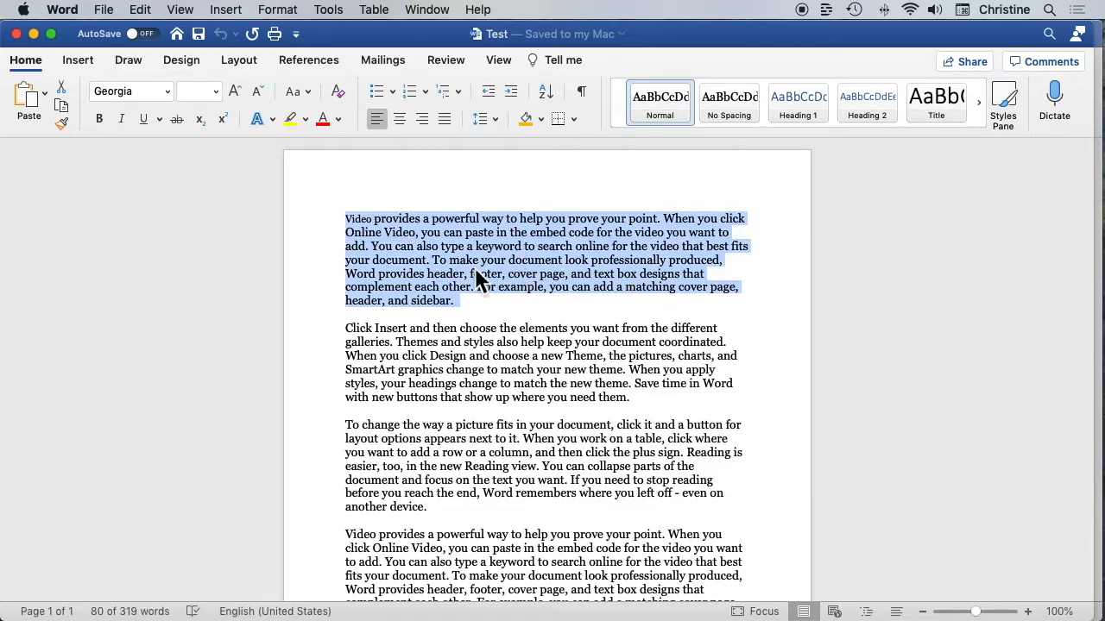
left_click(331, 121)
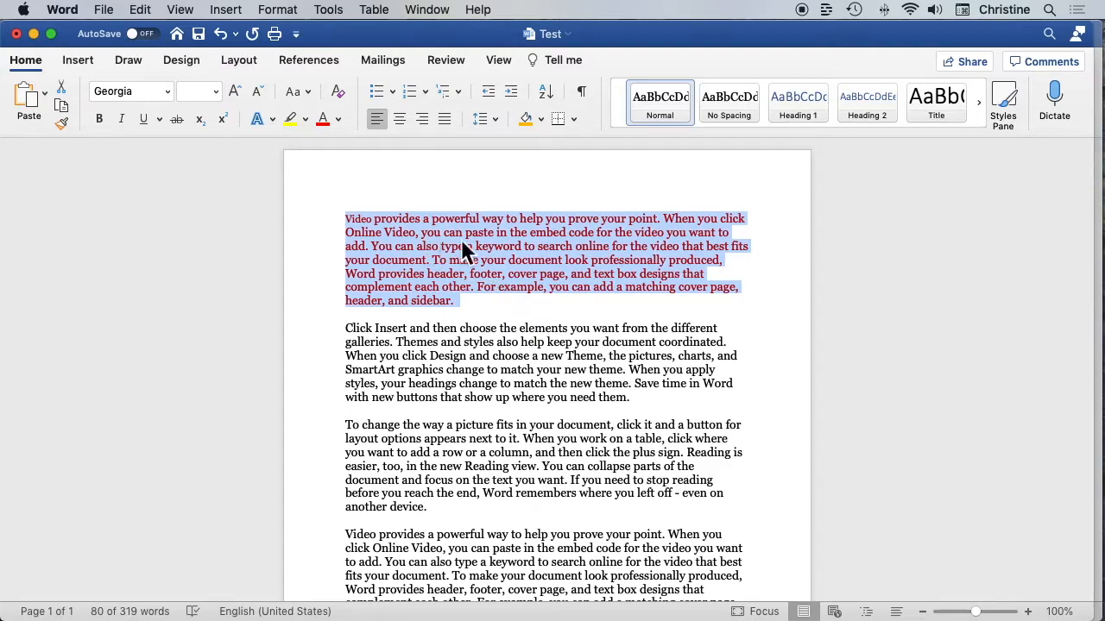
left_click(339, 120)
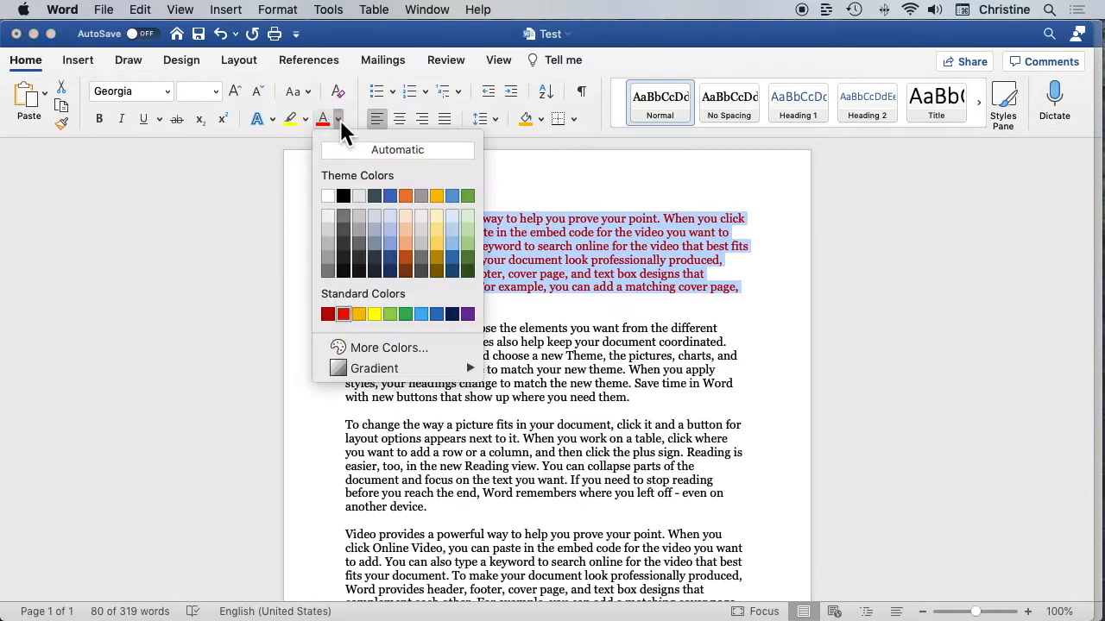
left_click(344, 197)
Try the standard red font color with the text "lllll" on the blank line below the first paragraph
left_click(526, 316)
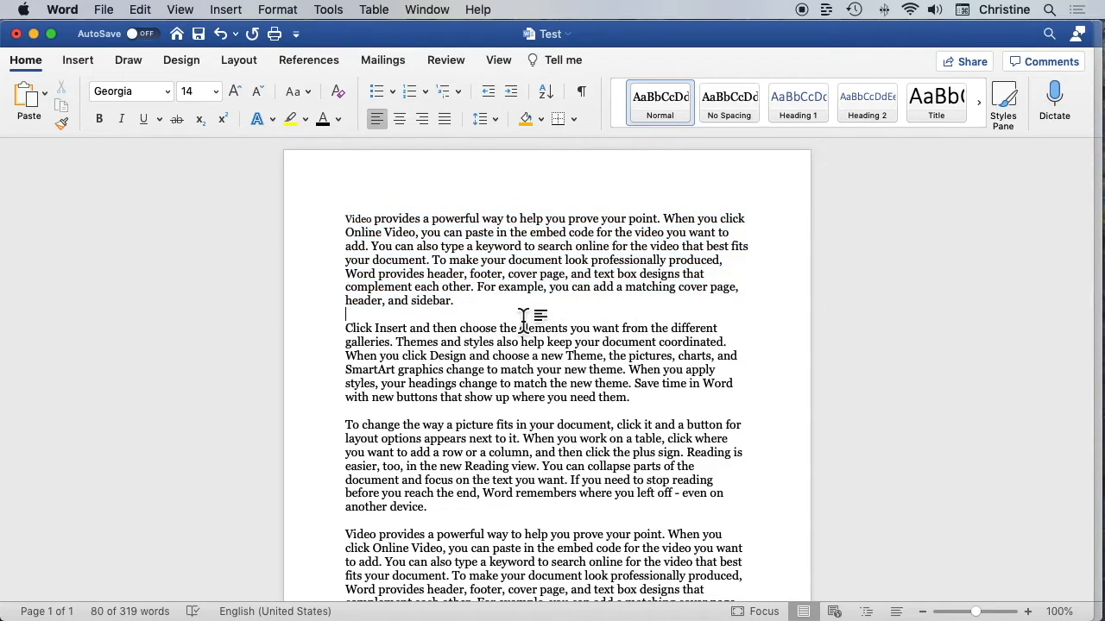
left_click(326, 121)
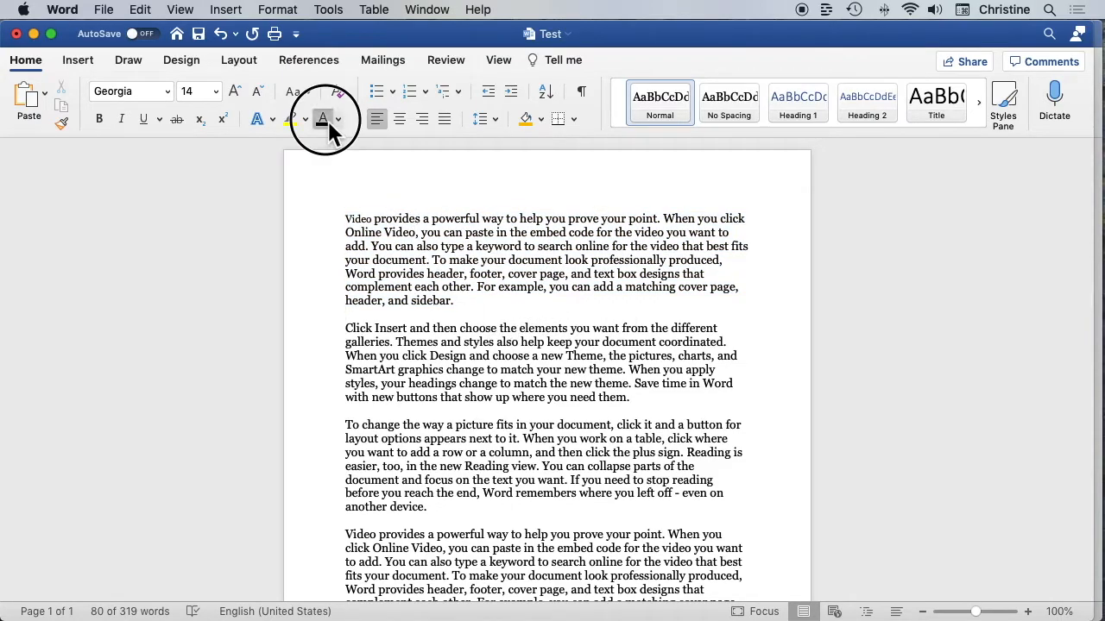
left_click(338, 120)
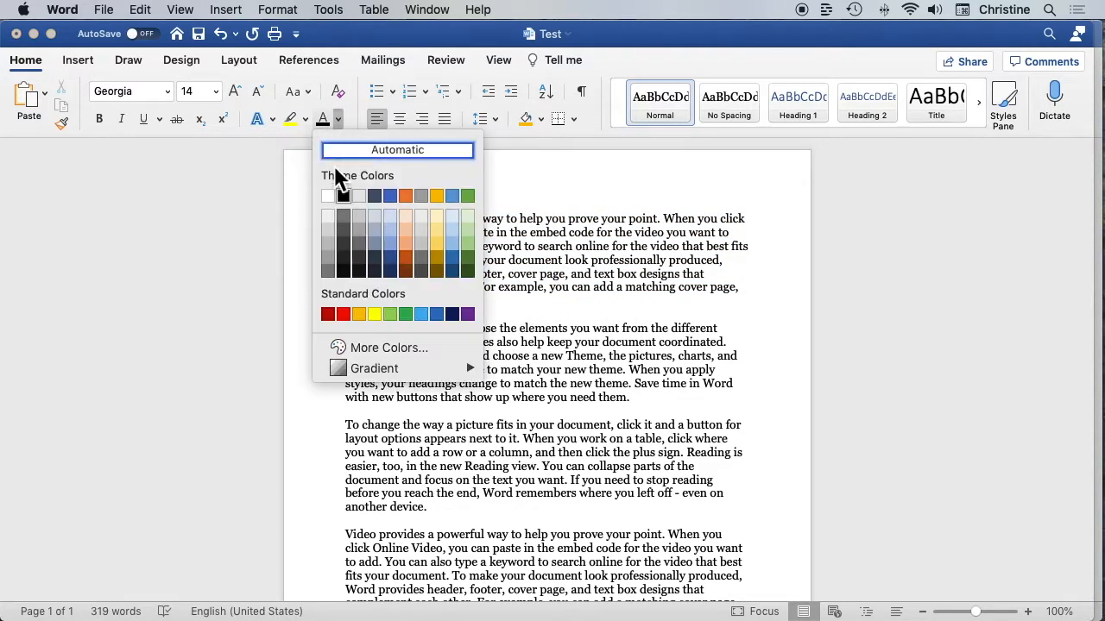
left_click(343, 315)
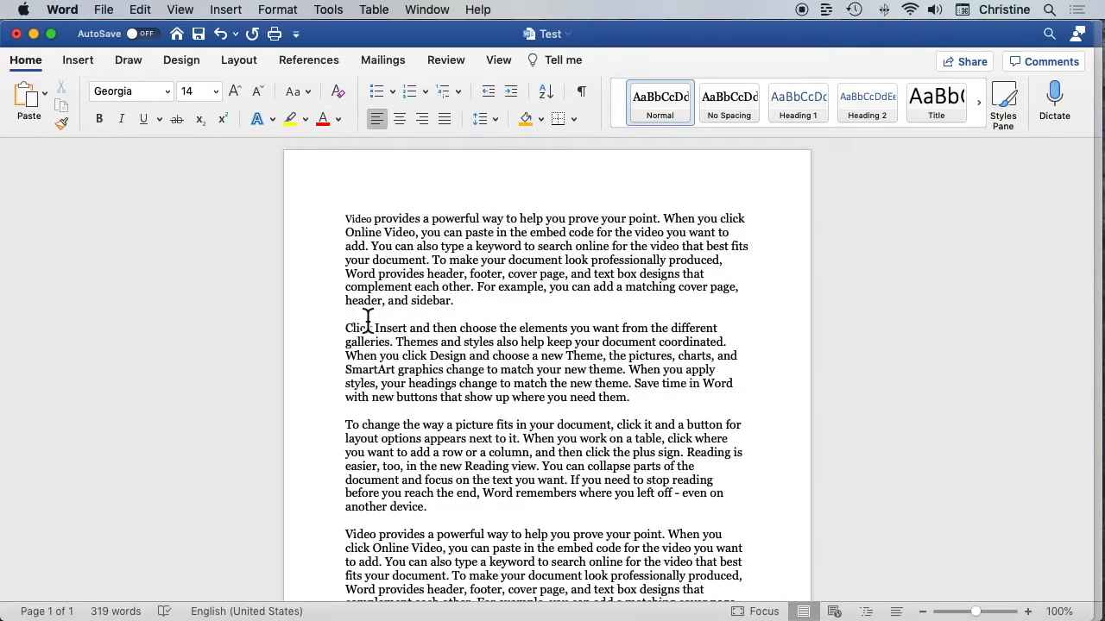
type("lllll")
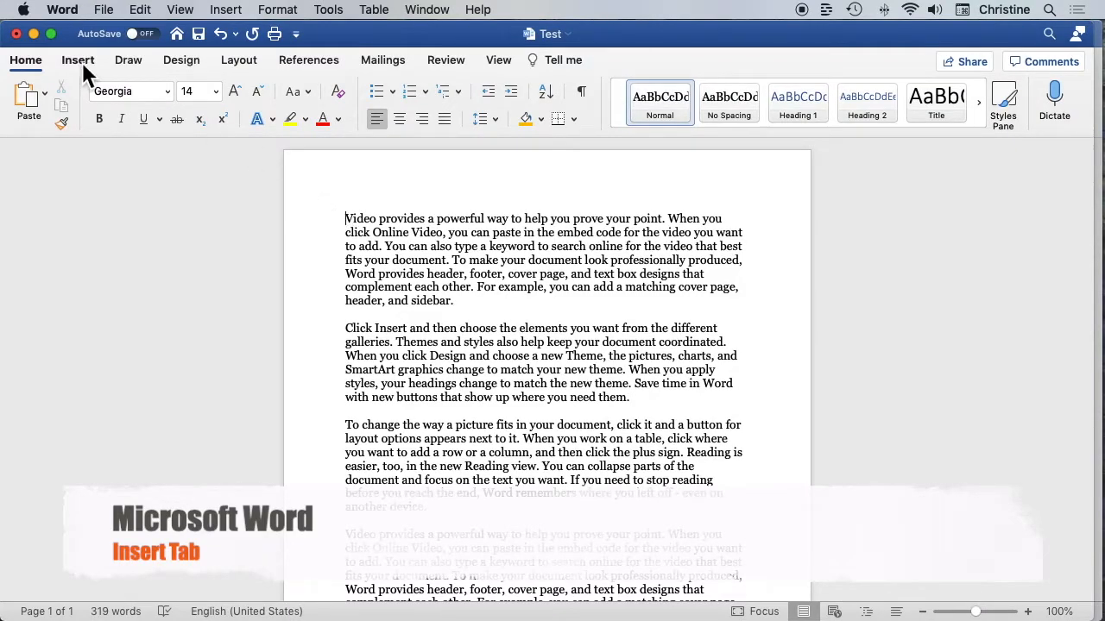
Look at the page insertion options for cover page, blank page and page break
left_click(82, 62)
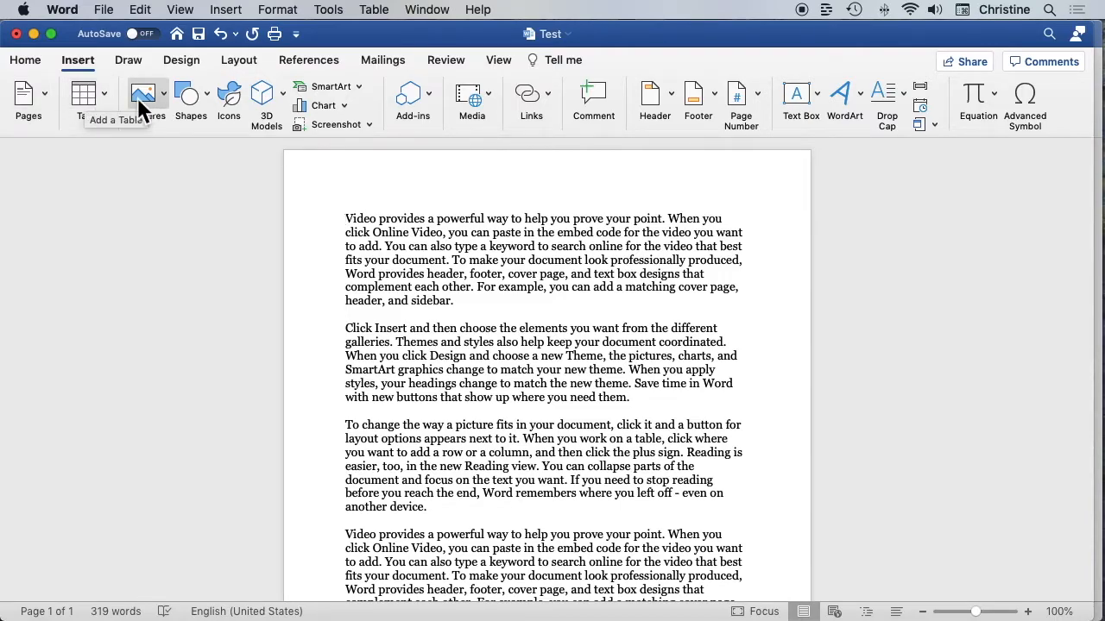
left_click(45, 92)
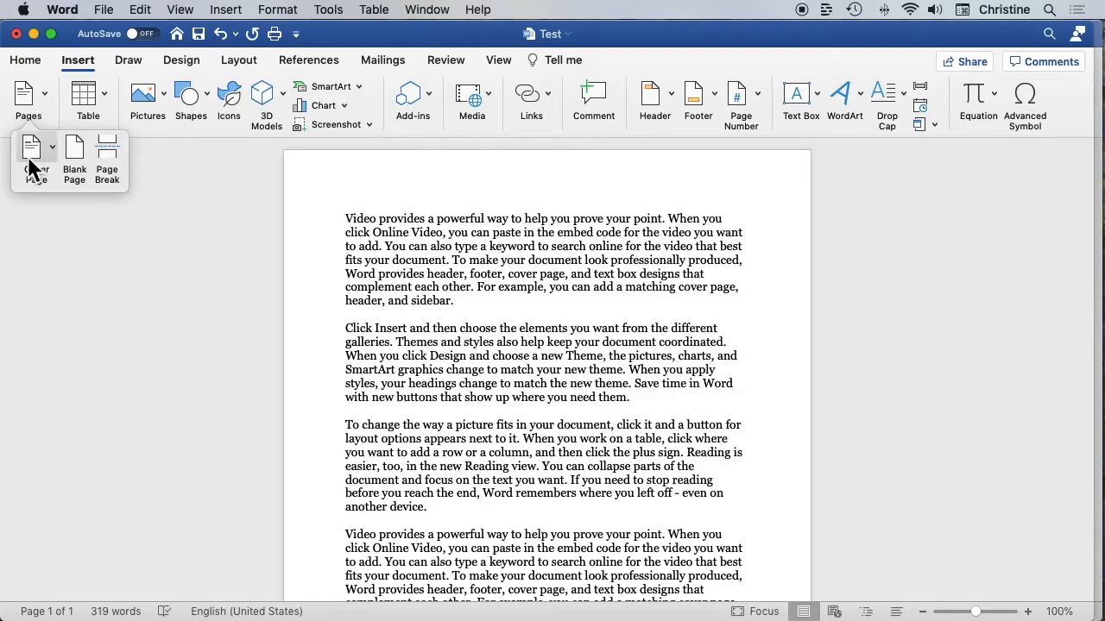
left_click(45, 86)
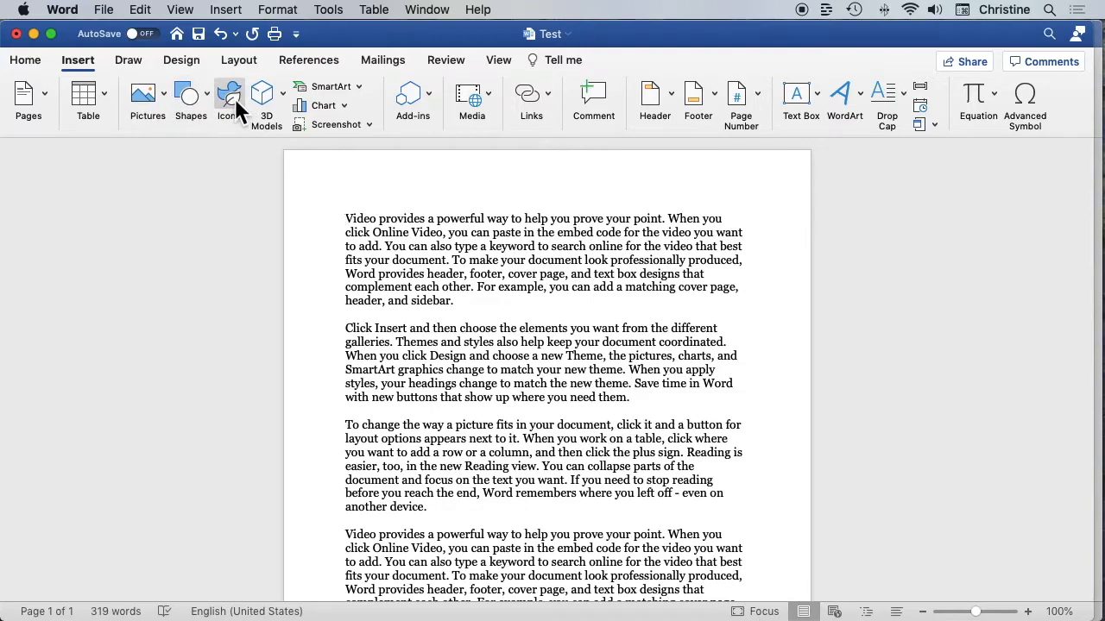
Add two line breaks after the document's last paragraph
scroll(470, 285, "down", 5)
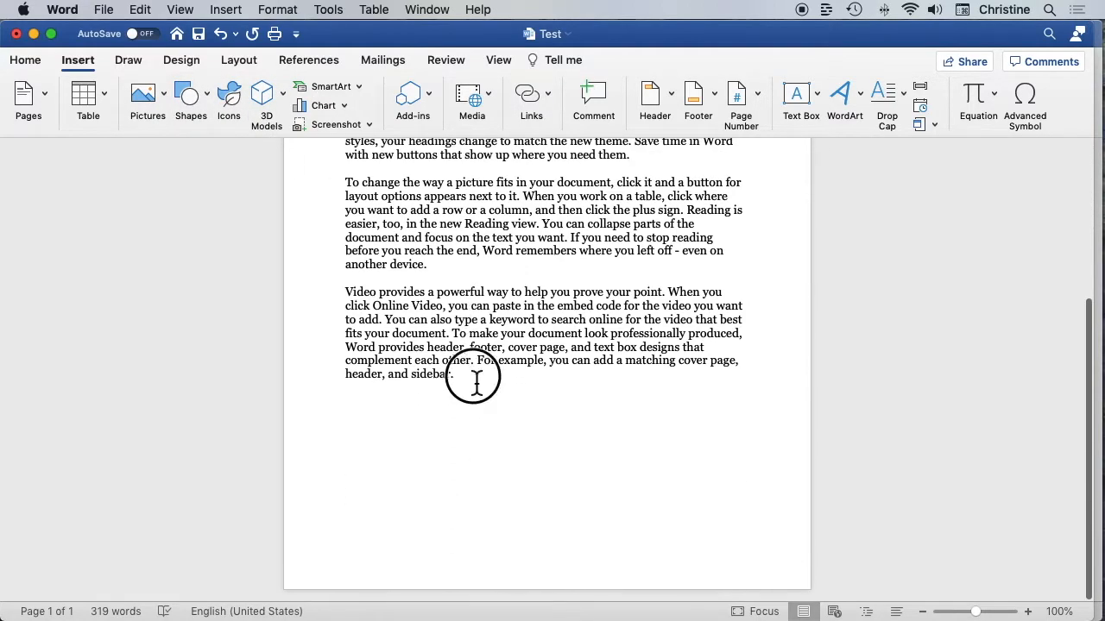
key("Return")
key("Return")
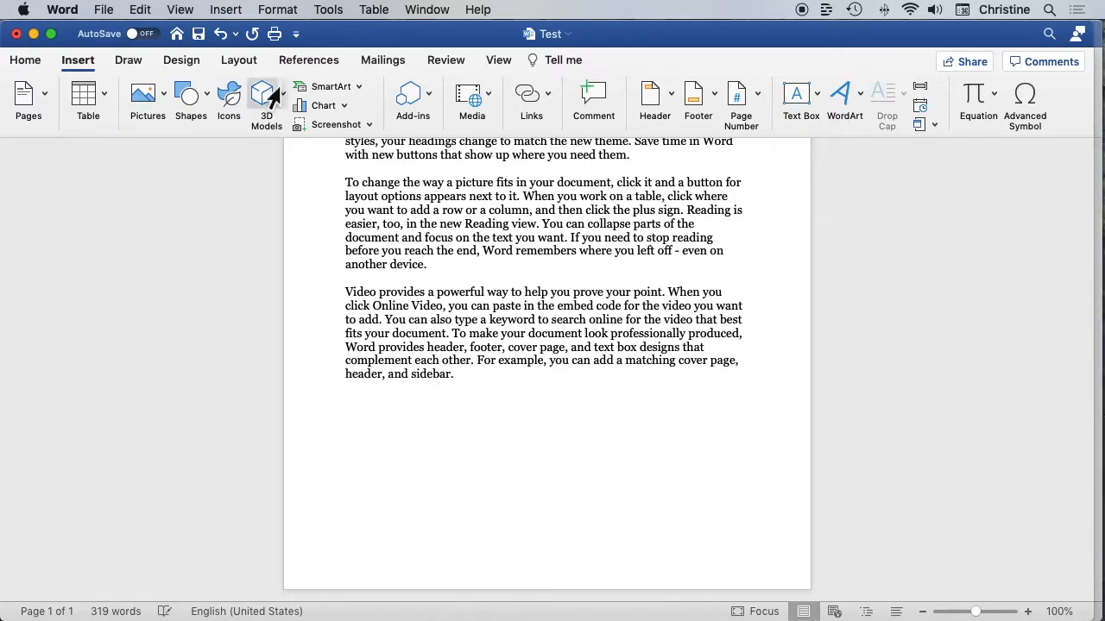
Browse the stock icon library and the stock photo collection available for insertion
left_click(233, 102)
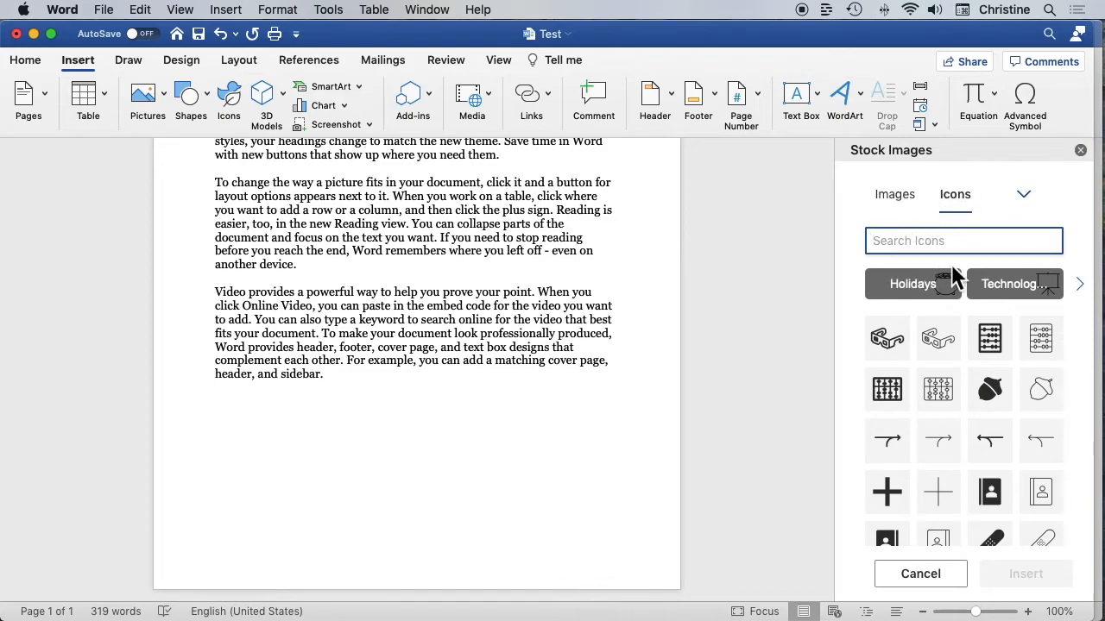
scroll(941, 374, "down", 10)
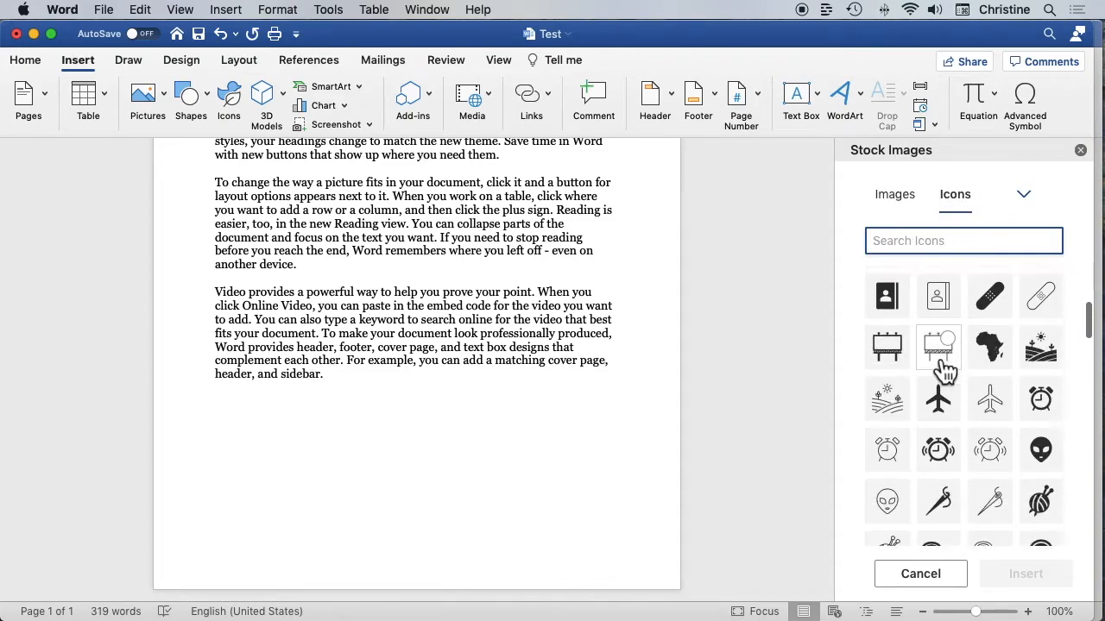
scroll(942, 371, "down", 15)
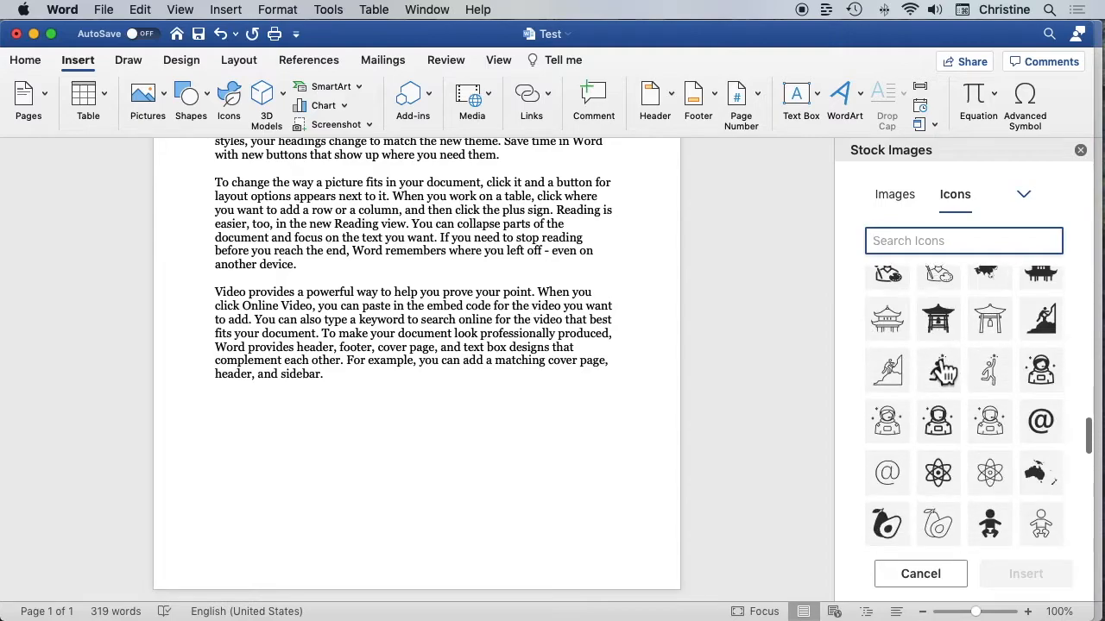
scroll(942, 371, "down", 1)
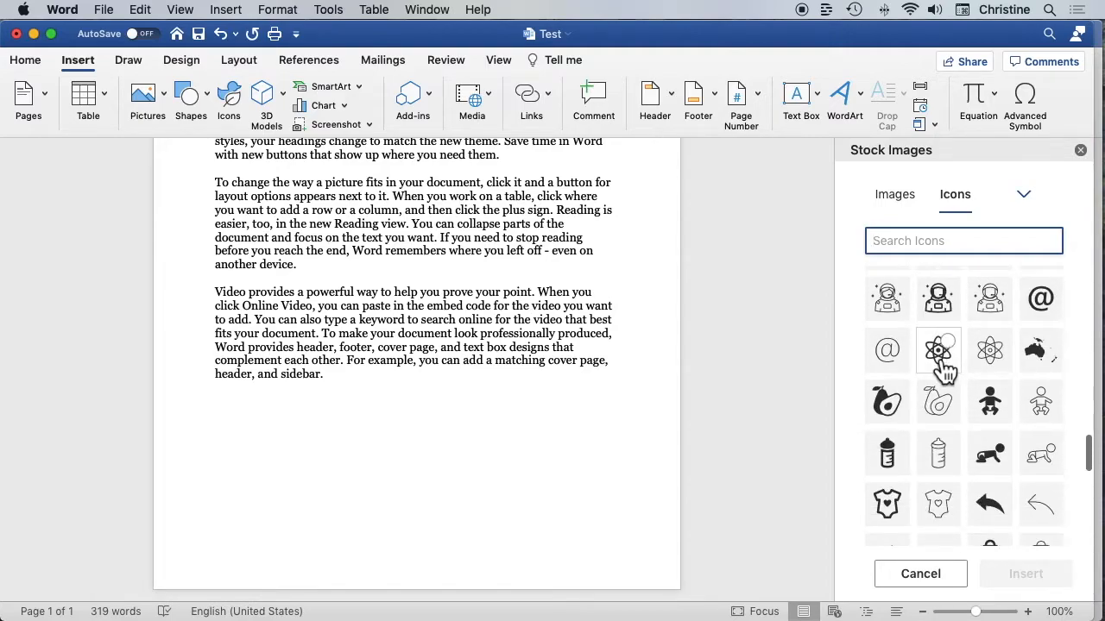
left_click(906, 206)
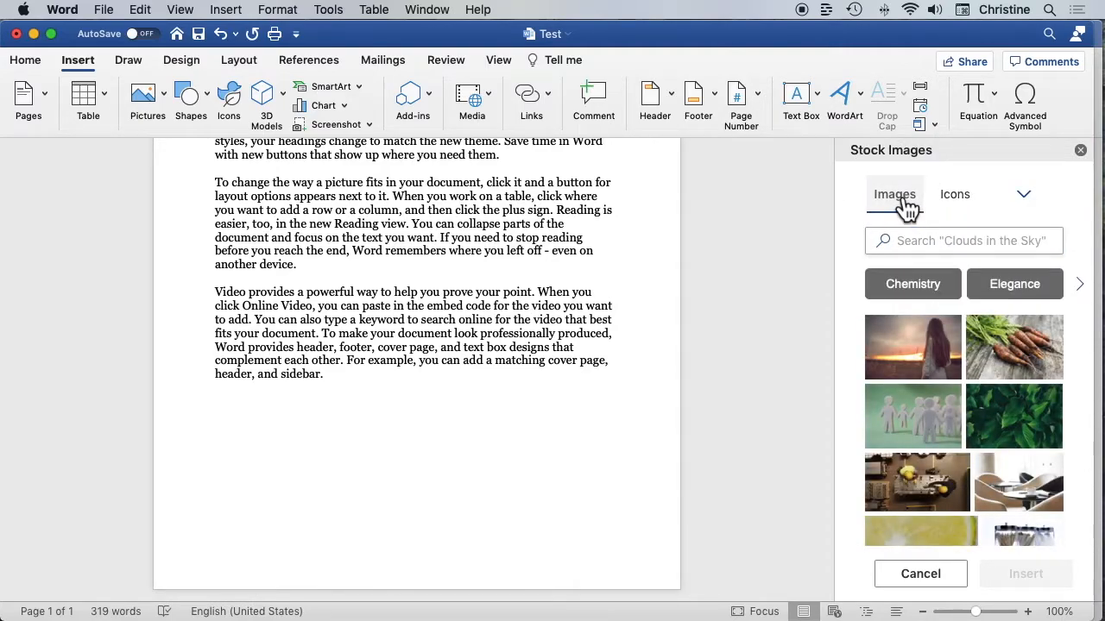
scroll(984, 453, "down", 1)
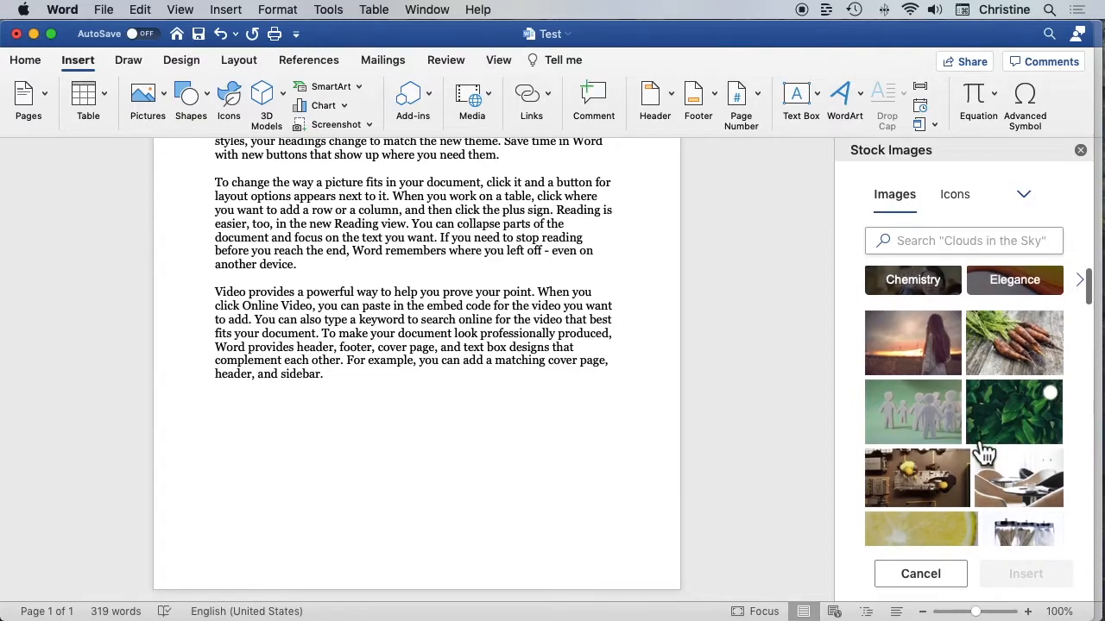
scroll(983, 453, "down", 10)
scroll(975, 444, "up", 10)
Look through the stock sticker and illustration collections
left_click(1035, 204)
left_click(1035, 207)
left_click(1035, 207)
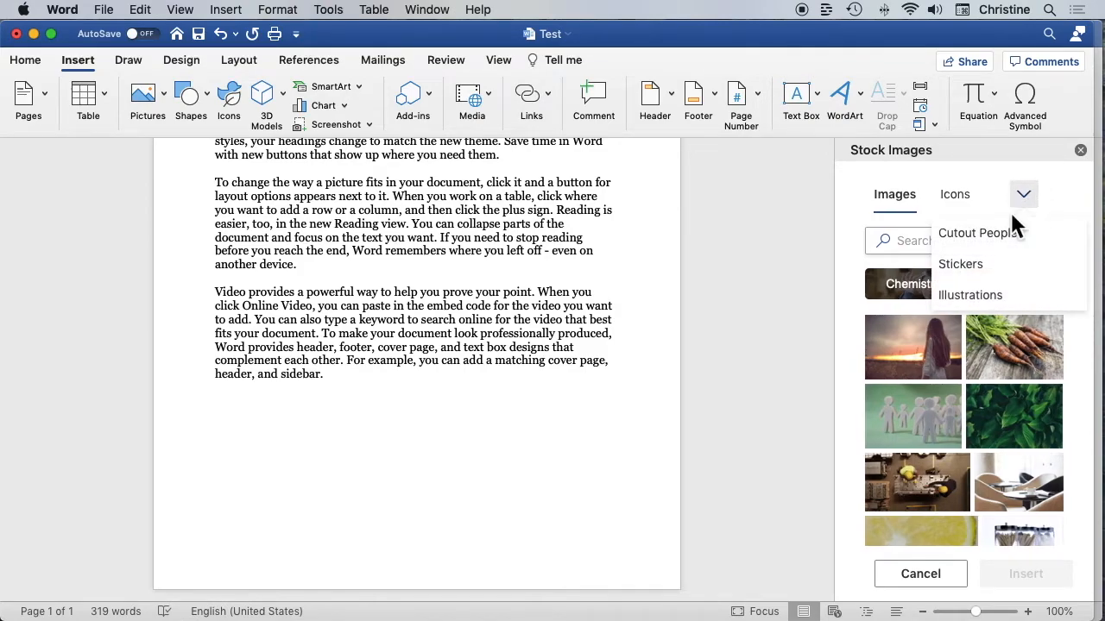
left_click(988, 267)
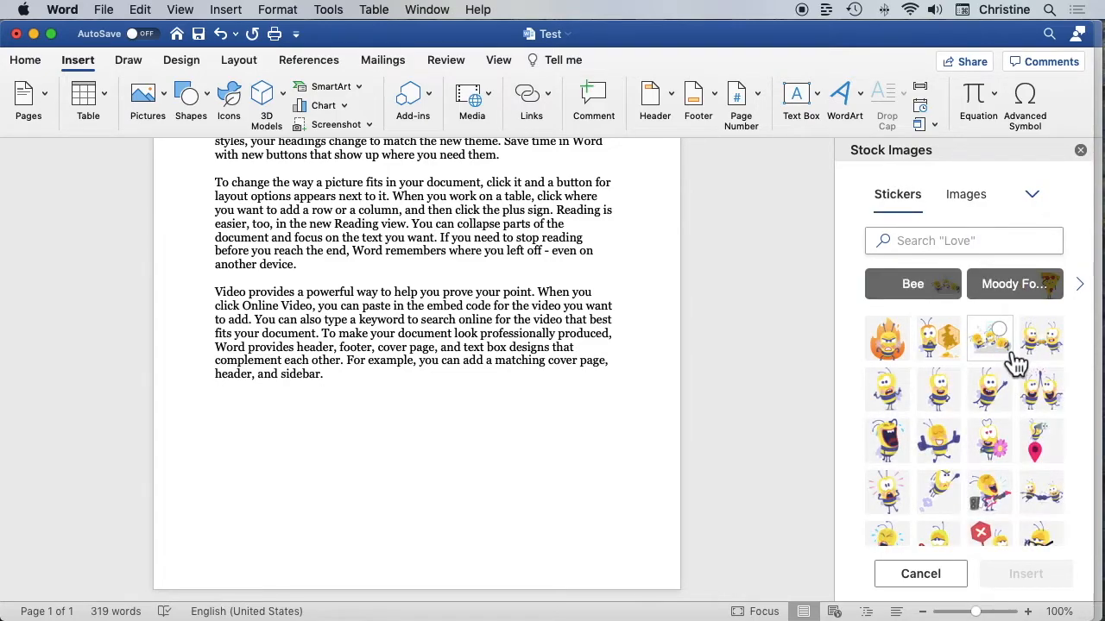
left_click(1033, 195)
left_click(968, 298)
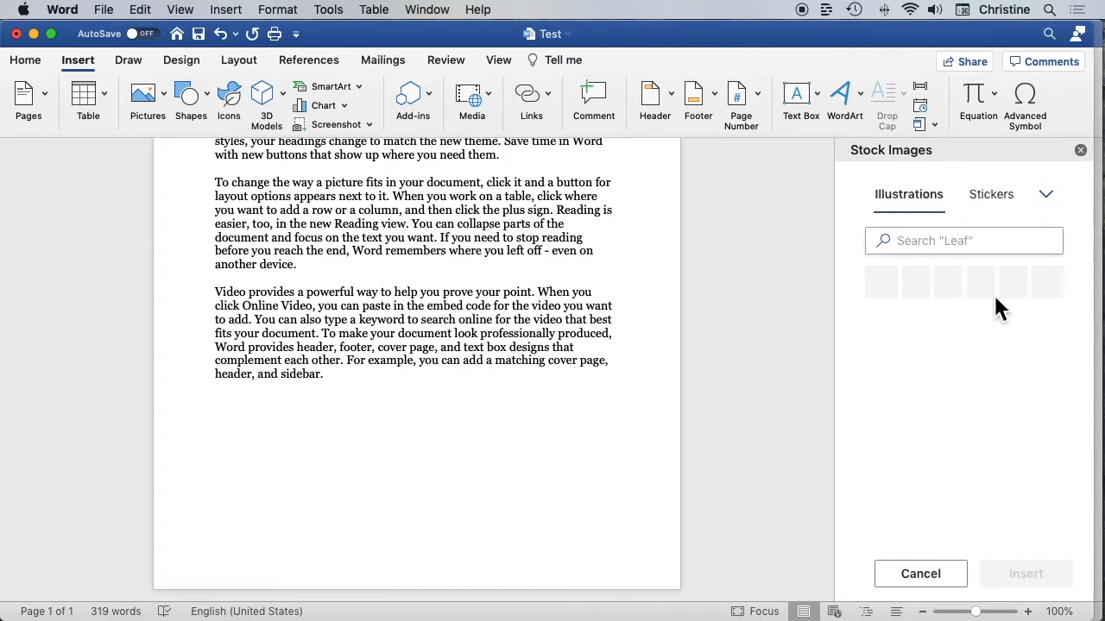
left_click(1045, 197)
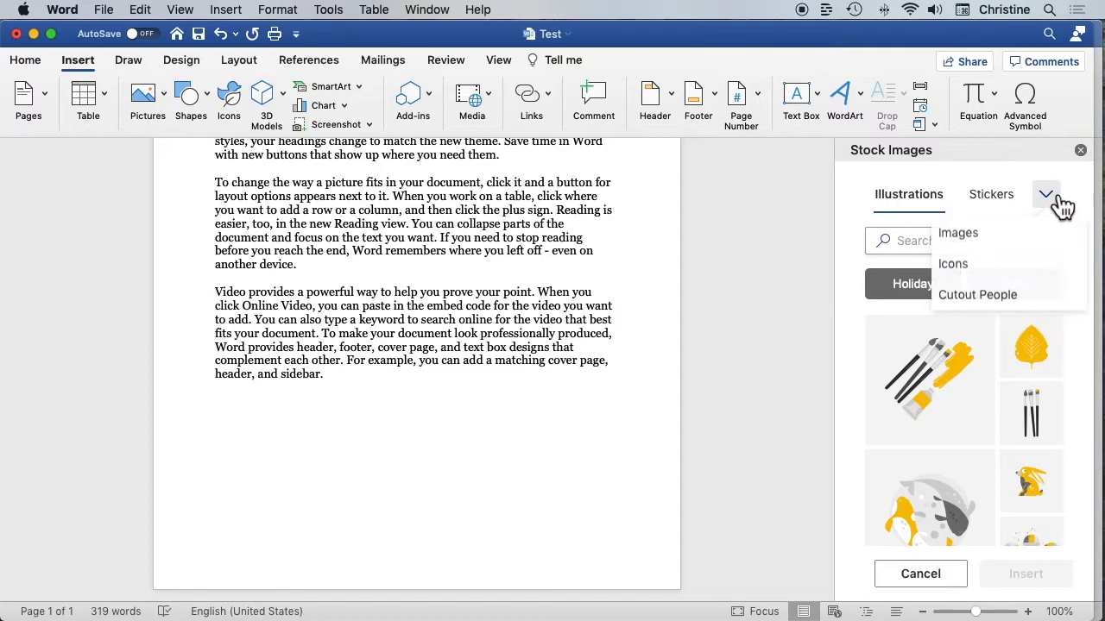
Insert the Cutout People picture of the woman in a red dress at the end of the document and check its placement
left_click(988, 295)
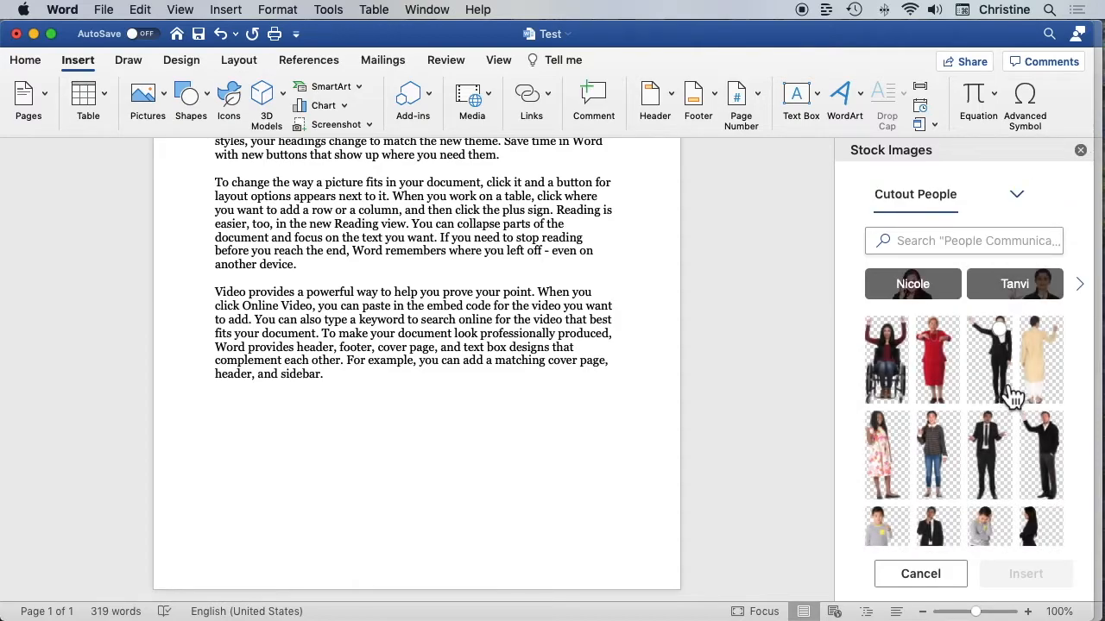
left_click(949, 369)
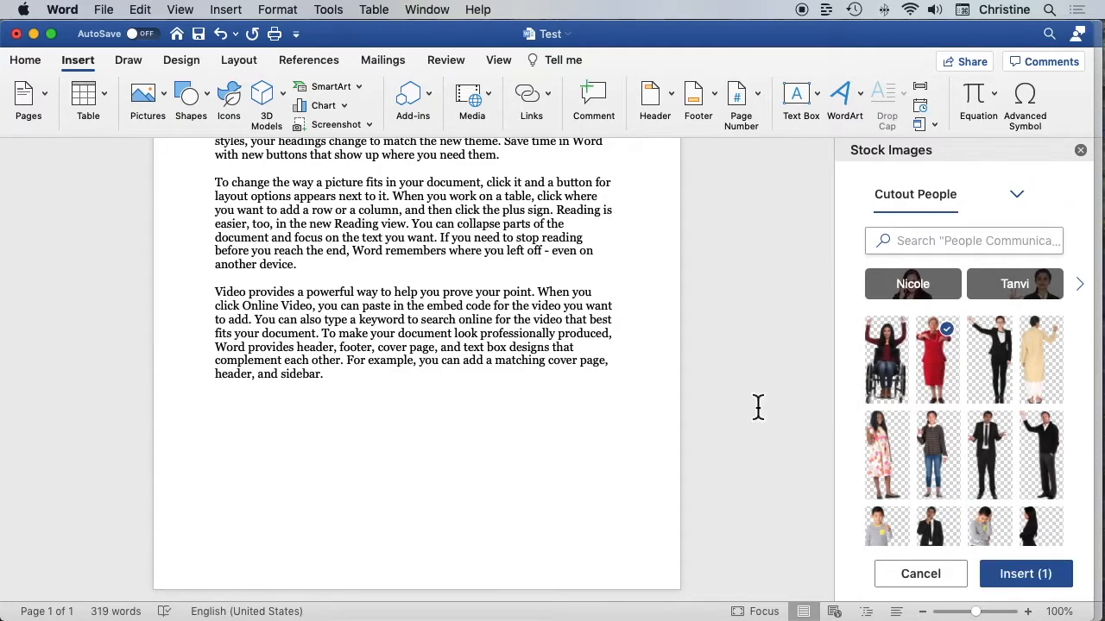
left_click(1045, 584)
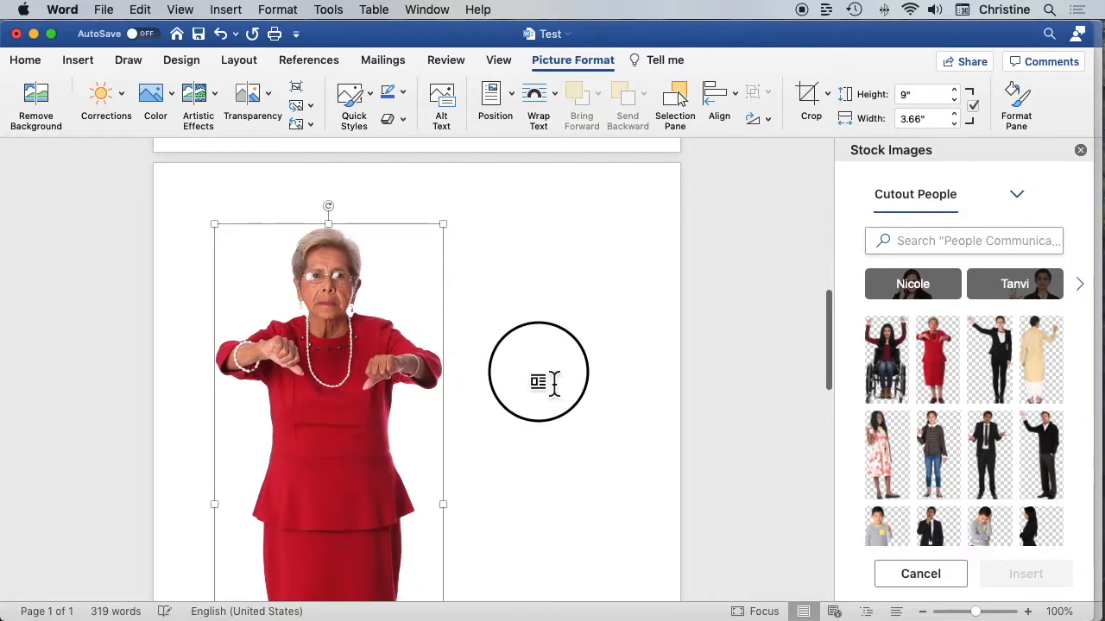
left_click(553, 382)
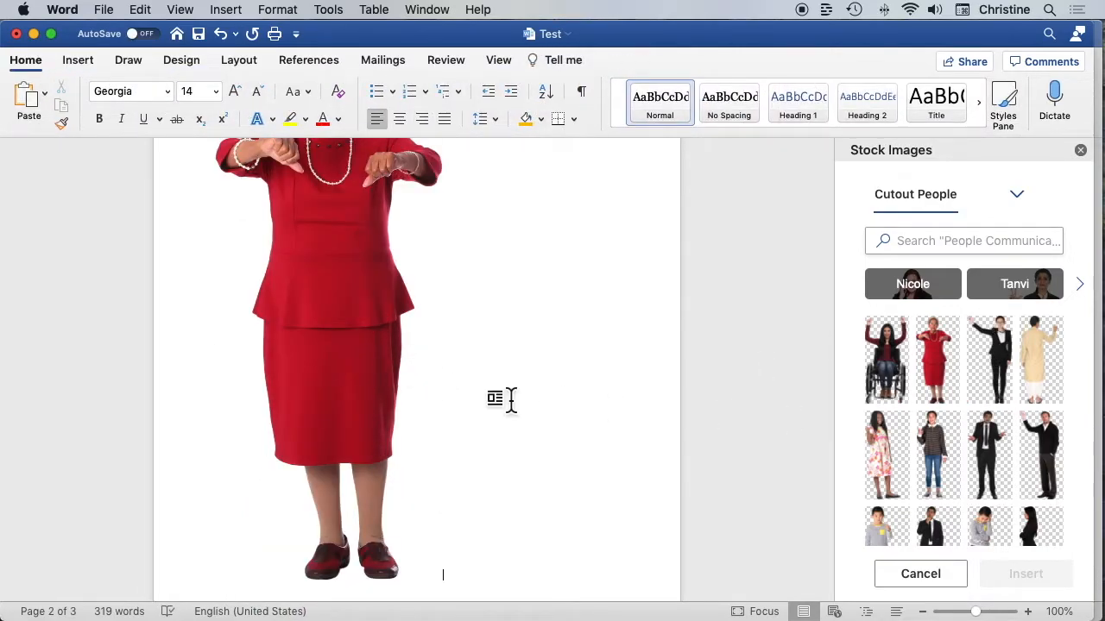
scroll(515, 327, "up", 5)
scroll(514, 327, "down", 5)
scroll(509, 332, "down", 2)
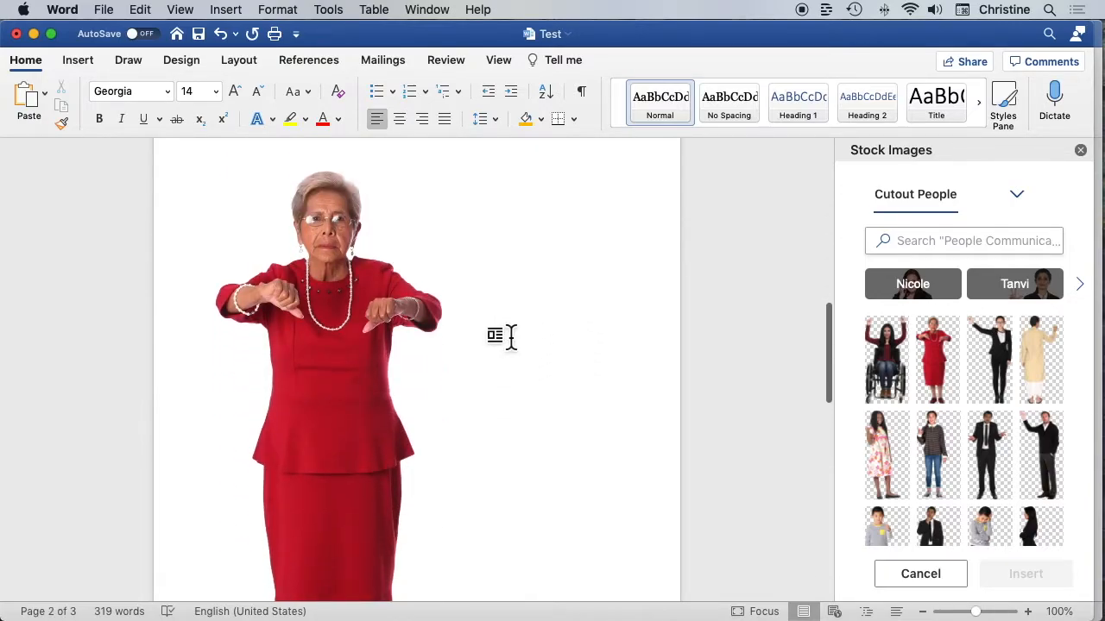
scroll(510, 336, "down", 10)
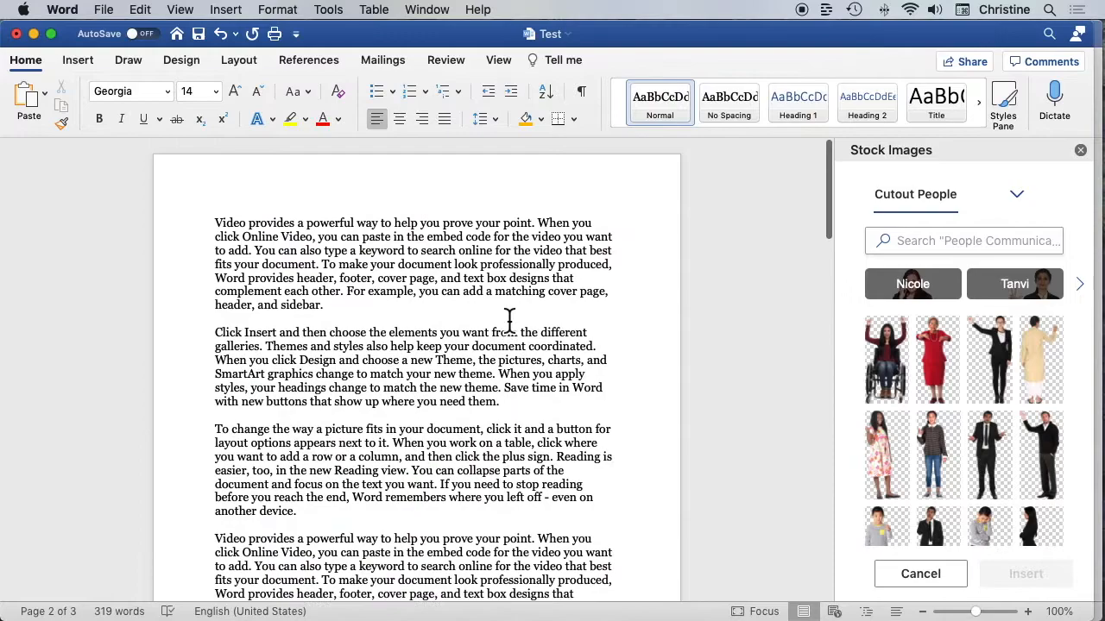
left_click(77, 60)
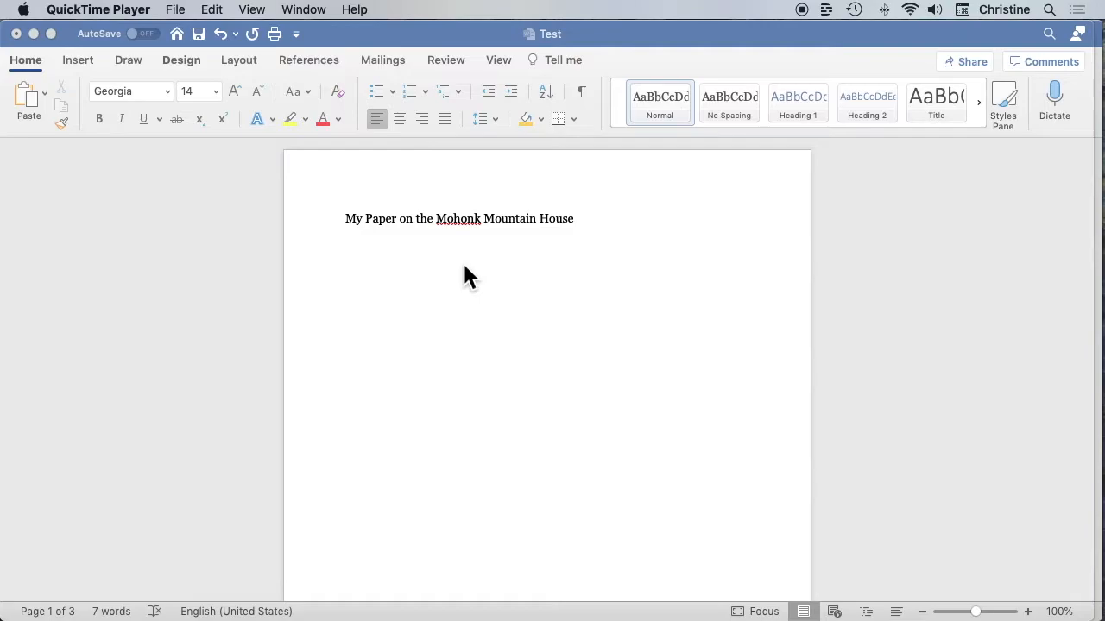
Search the Researcher for sources on "Mohonk Mountain House"
left_click(333, 40)
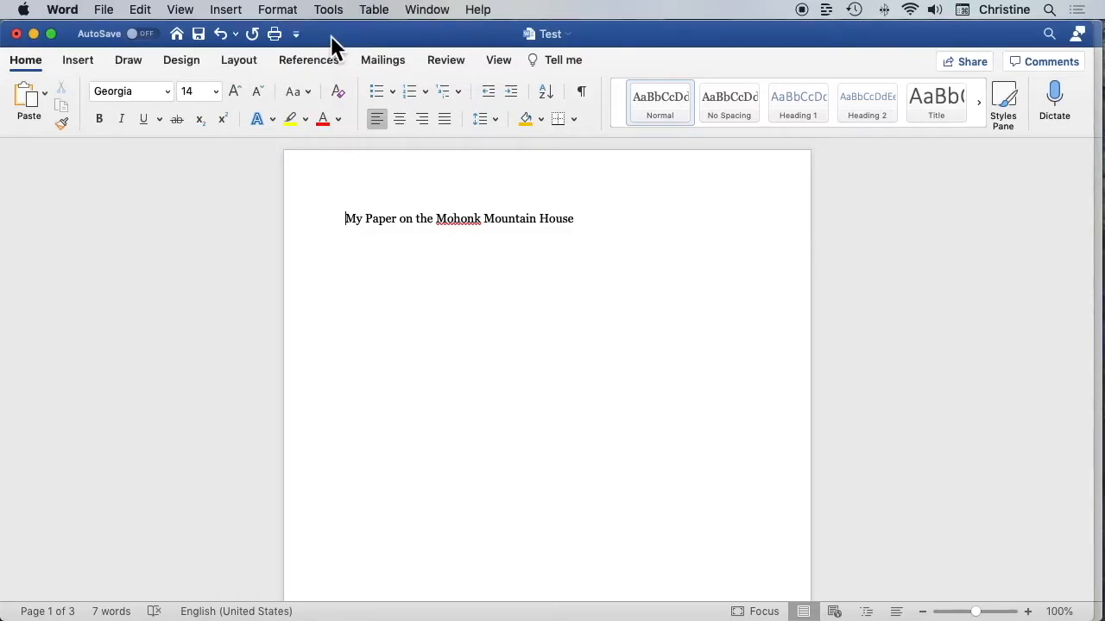
left_click(322, 62)
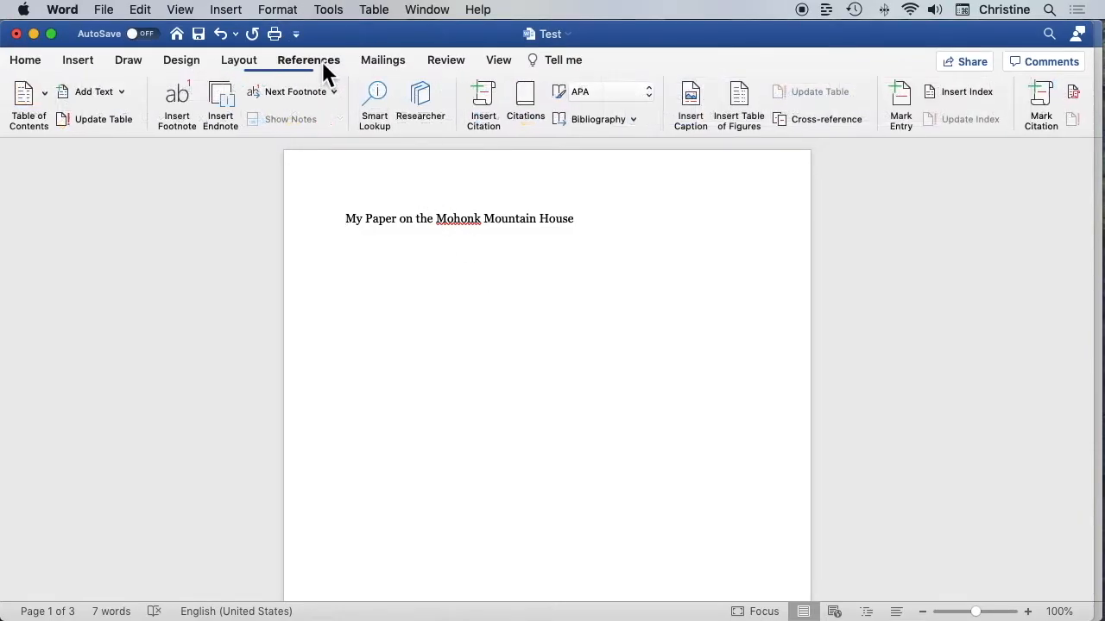
left_click(423, 103)
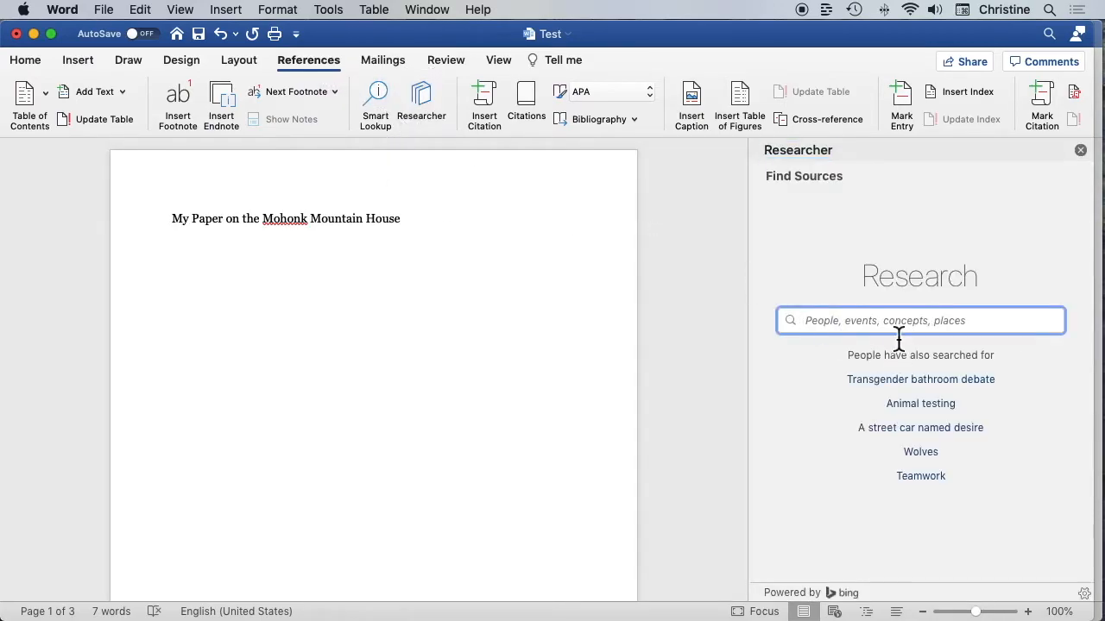
type("Moho")
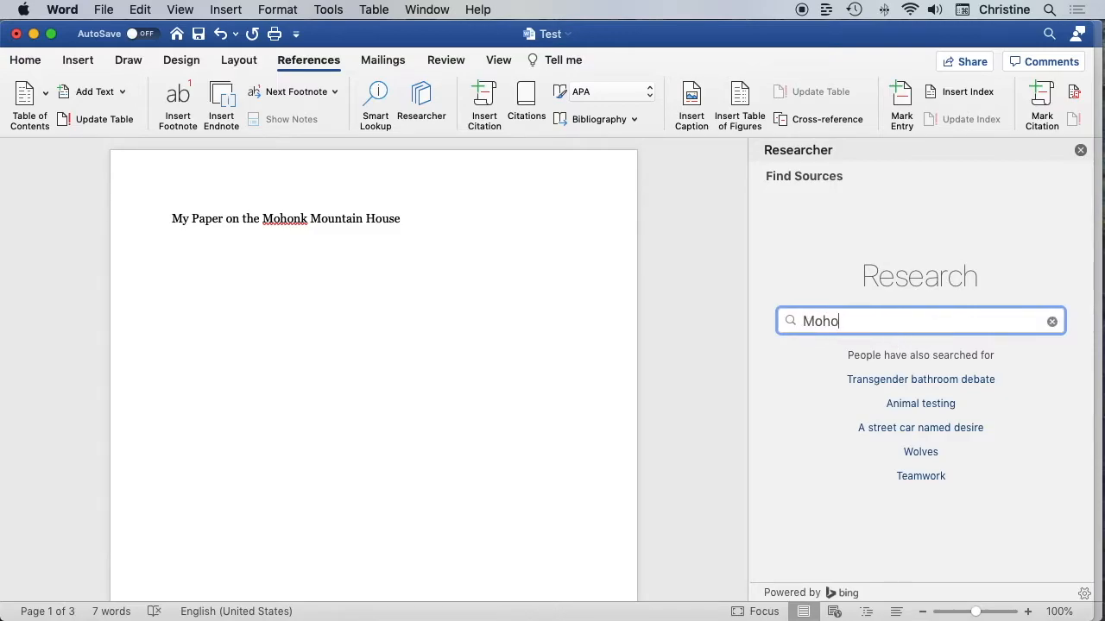
type("nk Mountain House")
key("Return")
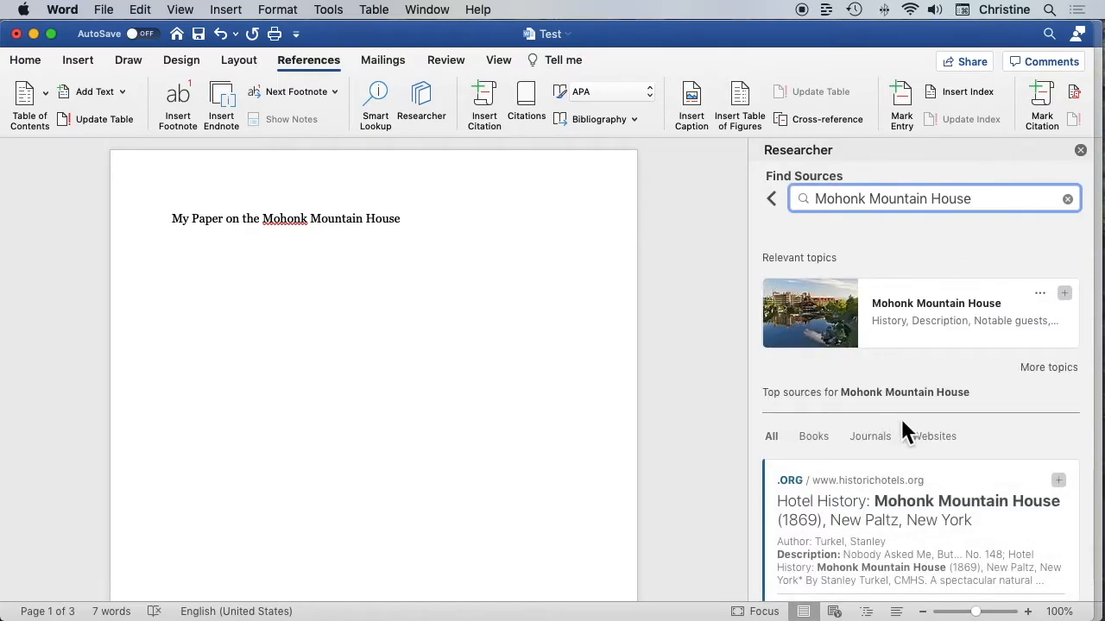
Open the Mohonk Mountain House topic and add its overview paragraph to the document with a citation
scroll(904, 439, "down", 1)
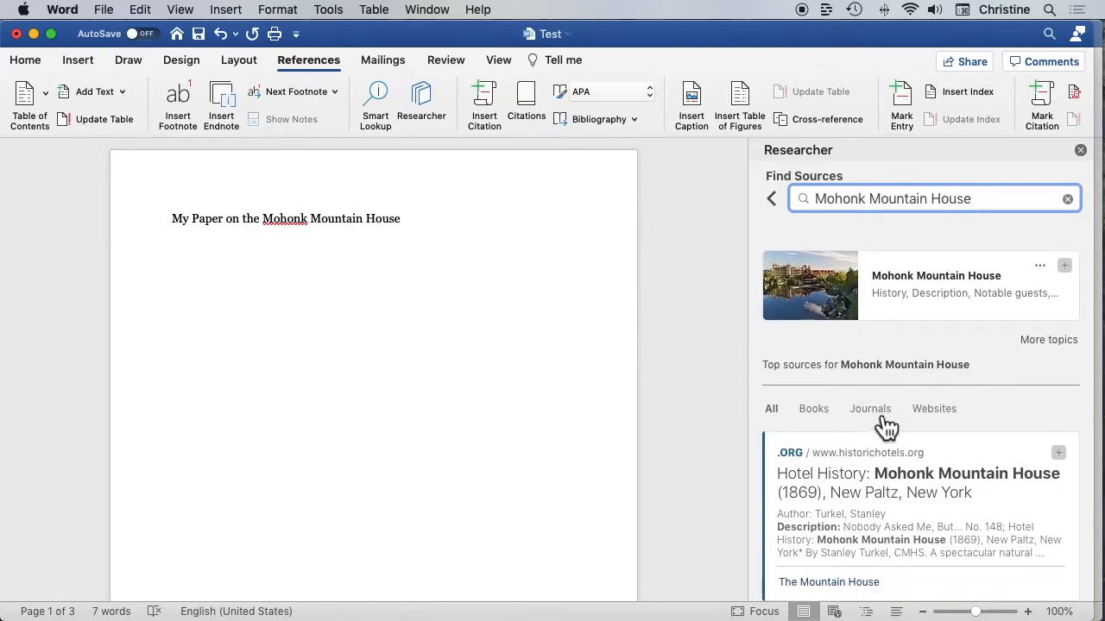
scroll(900, 346, "up", 2)
left_click(904, 328)
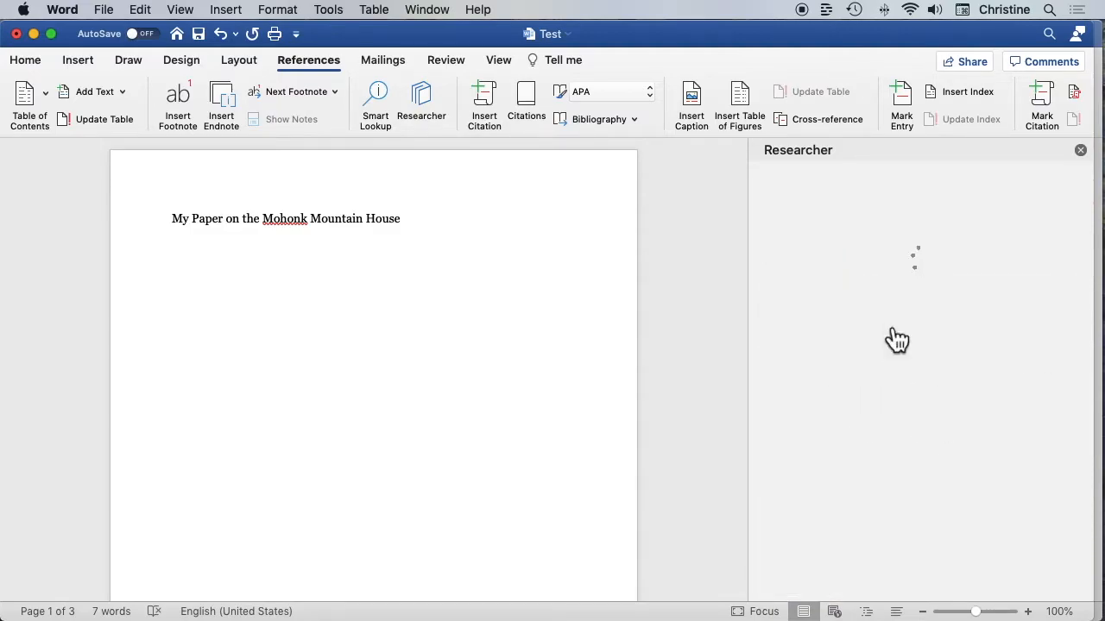
scroll(945, 440, "down", 1)
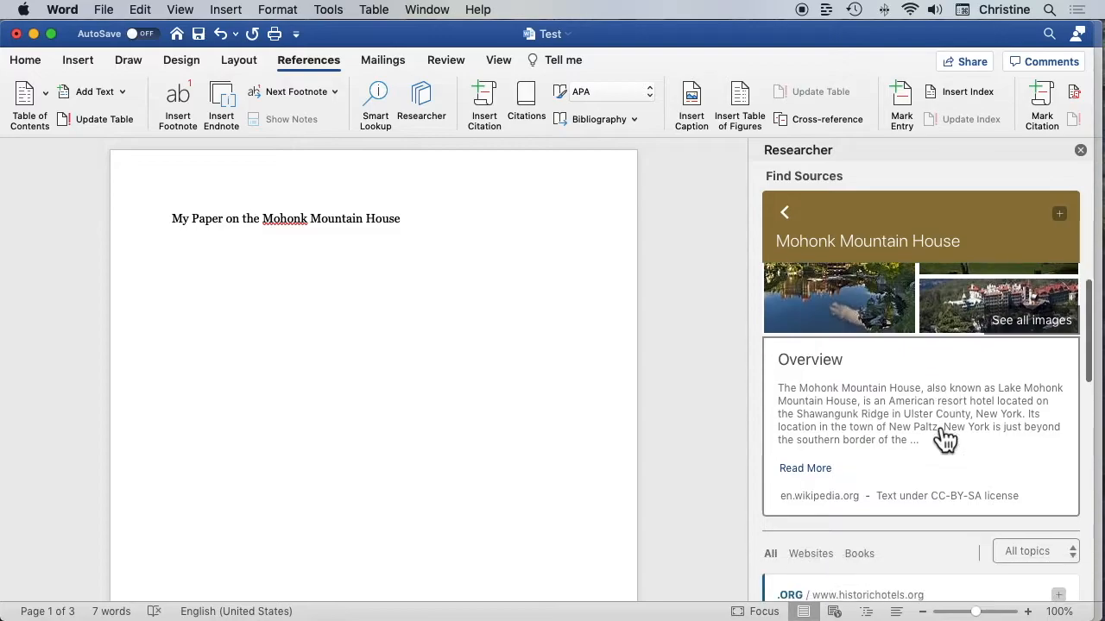
left_click(786, 386)
left_click_drag(785, 386, 925, 445)
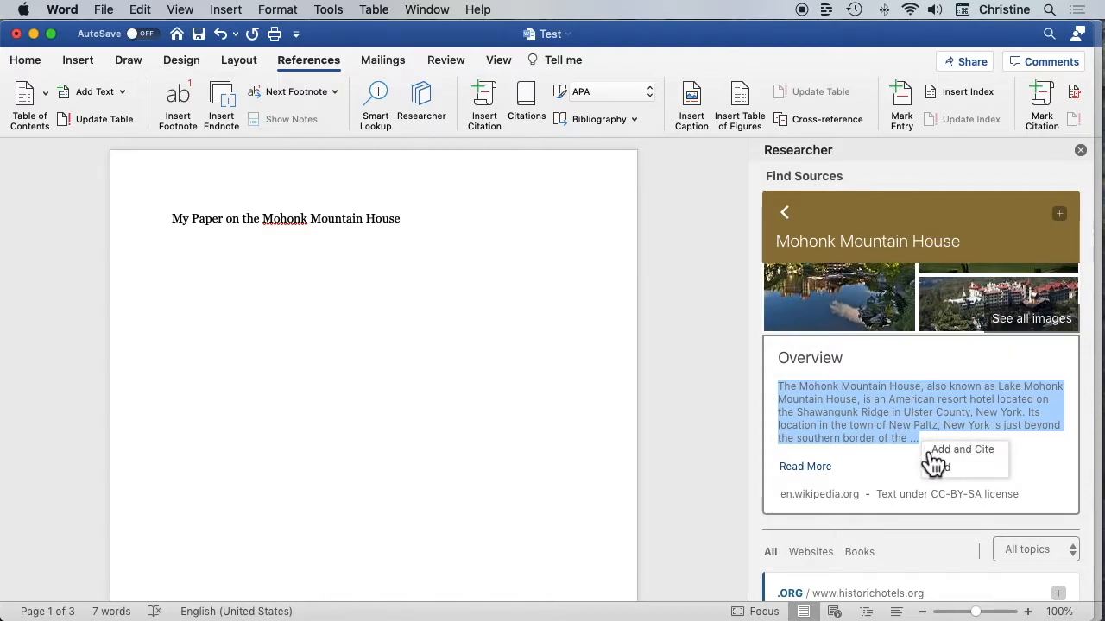
left_click(980, 450)
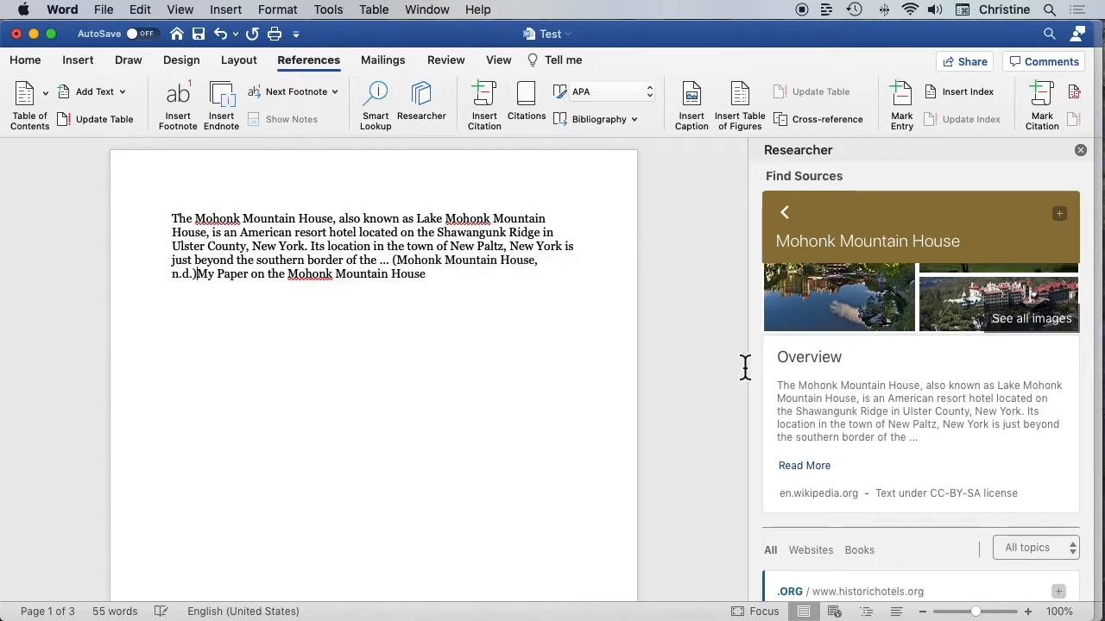
Add the topic's photo of the hotel beside the lake, with its citation, below the text "My Paper on the Mohonk Mountain House"
scroll(920, 457, "down", 3)
scroll(920, 458, "up", 5)
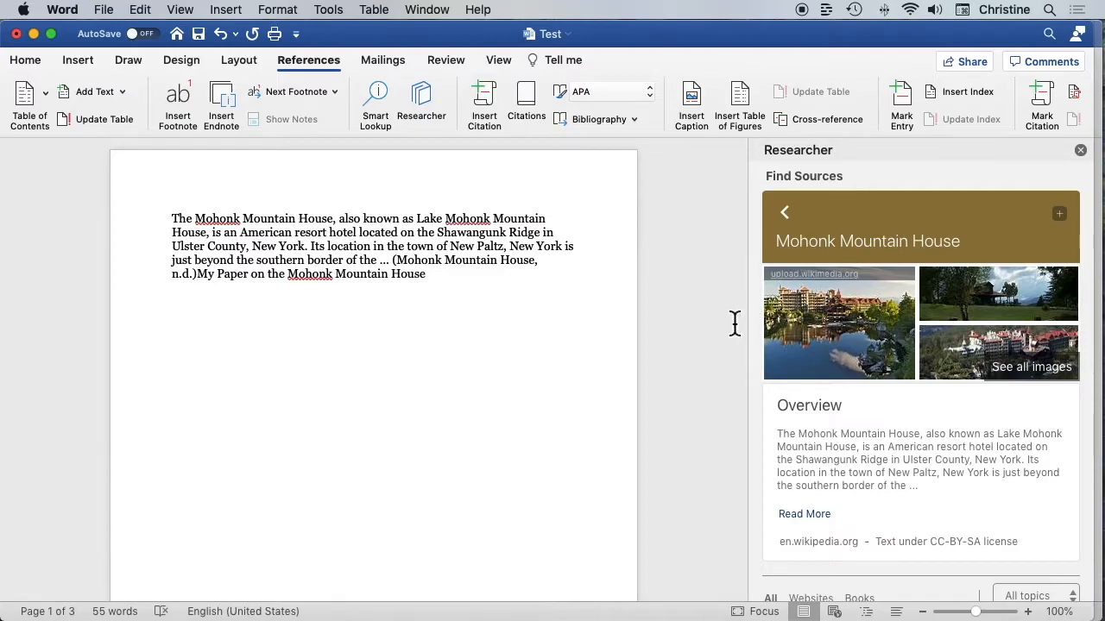
left_click(435, 283)
key("Return")
left_click(863, 332)
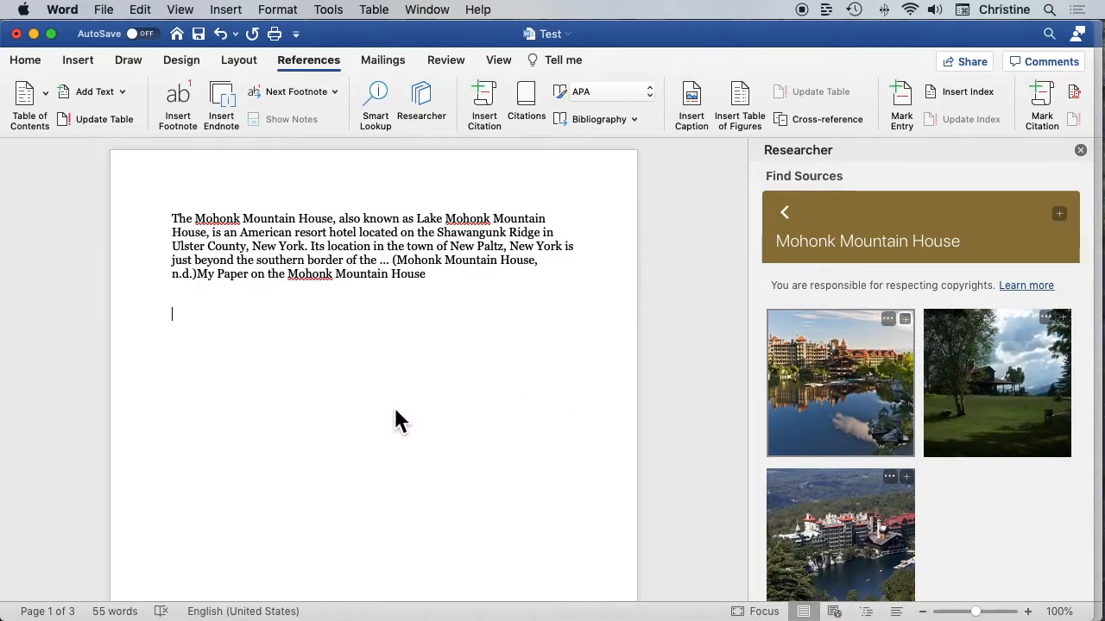
left_click(842, 383)
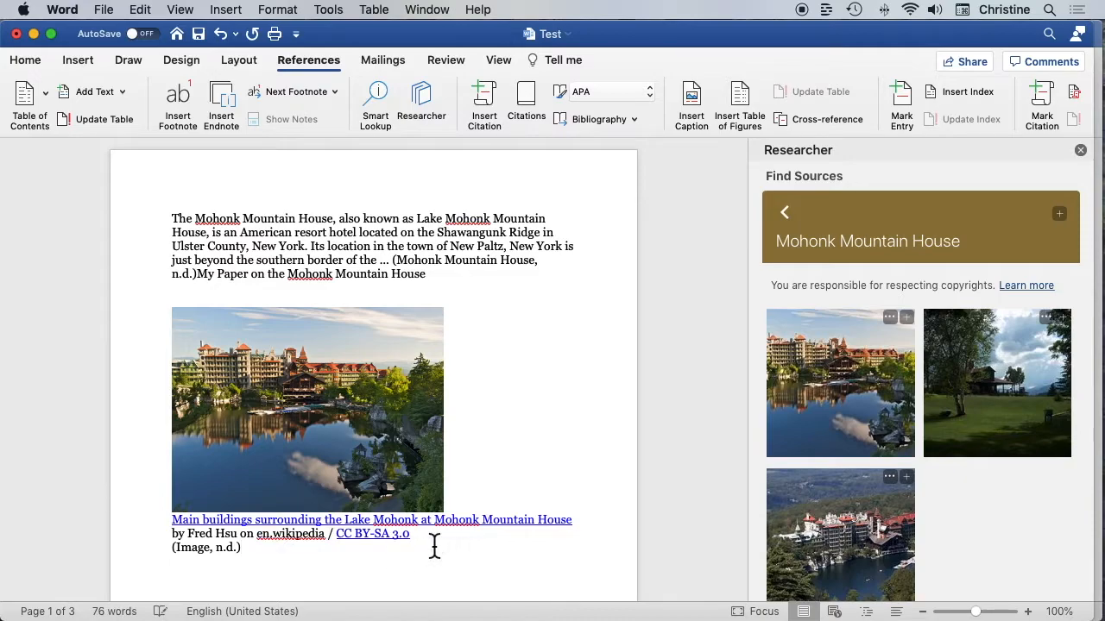
scroll(438, 548, "down", 1)
scroll(437, 546, "down", 1)
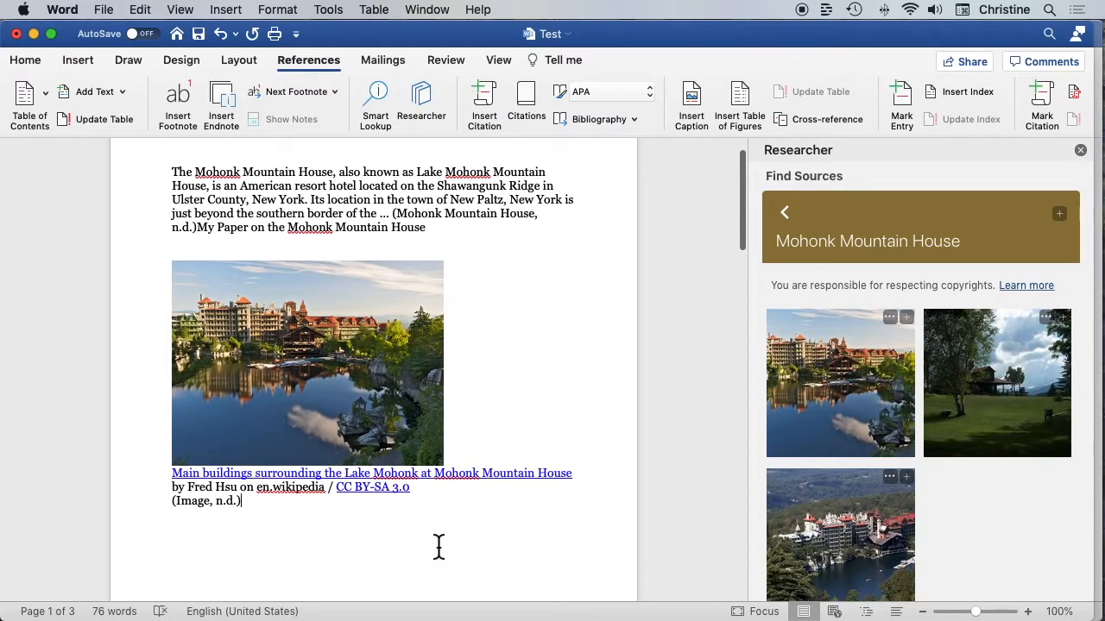
scroll(478, 523, "down", 3)
scroll(476, 523, "up", 4)
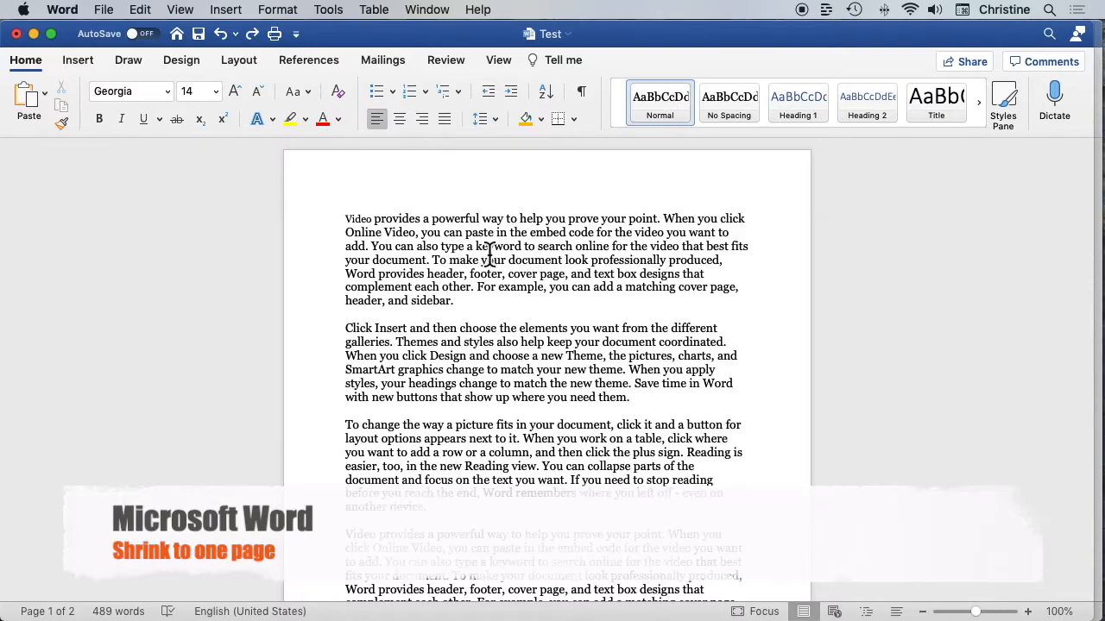
Examine how far the text of the Test document runs over onto its second page
scroll(496, 276, "down", 10)
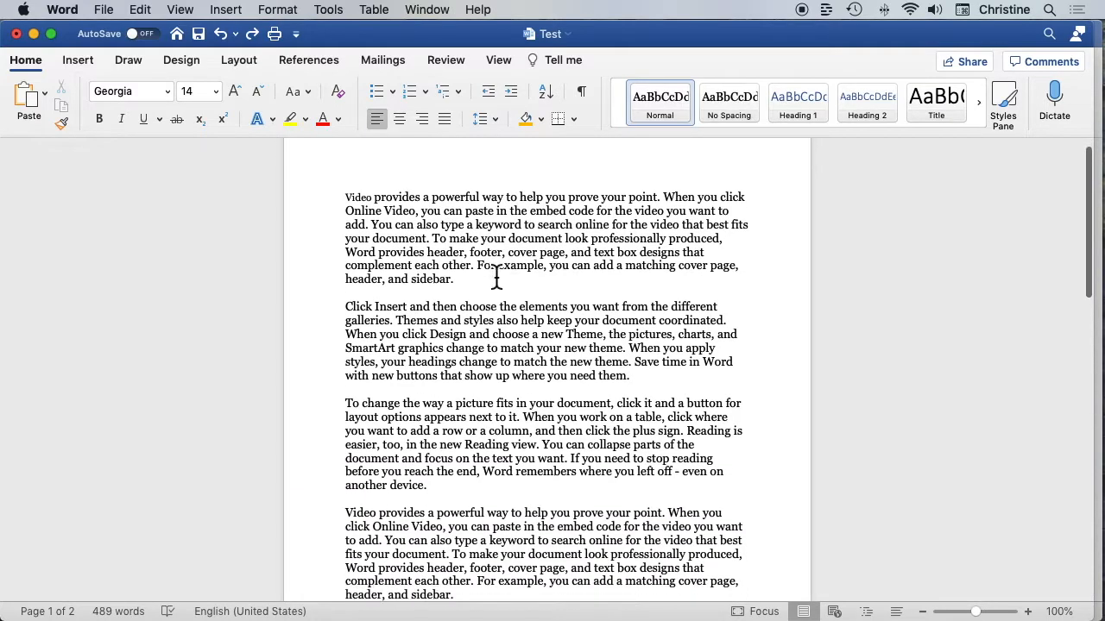
scroll(496, 276, "down", 5)
scroll(496, 276, "up", 6)
scroll(496, 276, "down", 4)
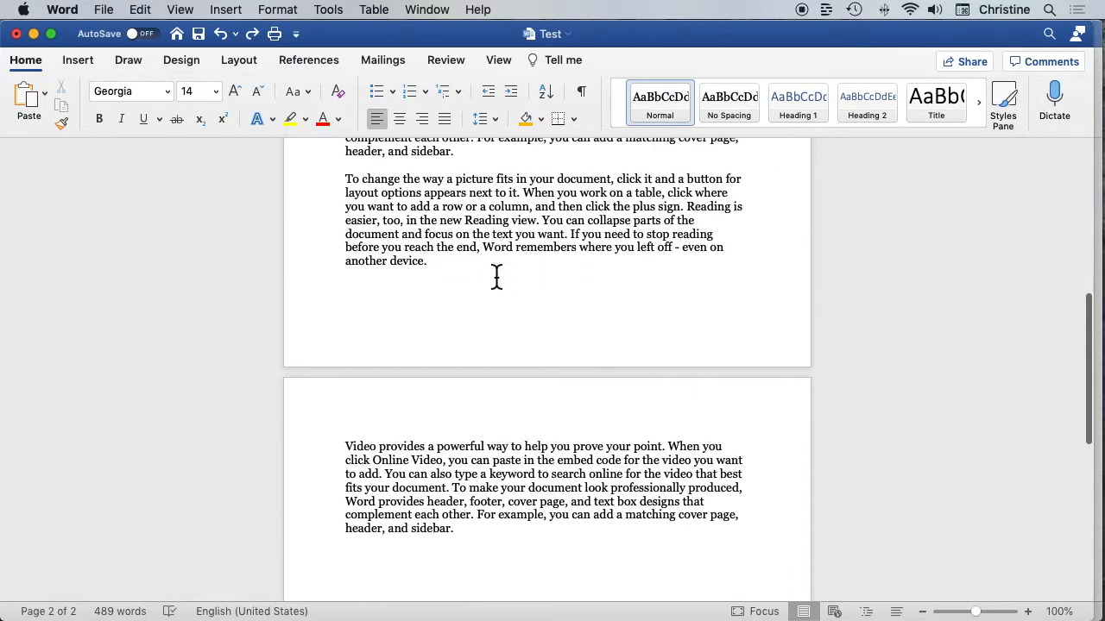
scroll(496, 276, "down", 2)
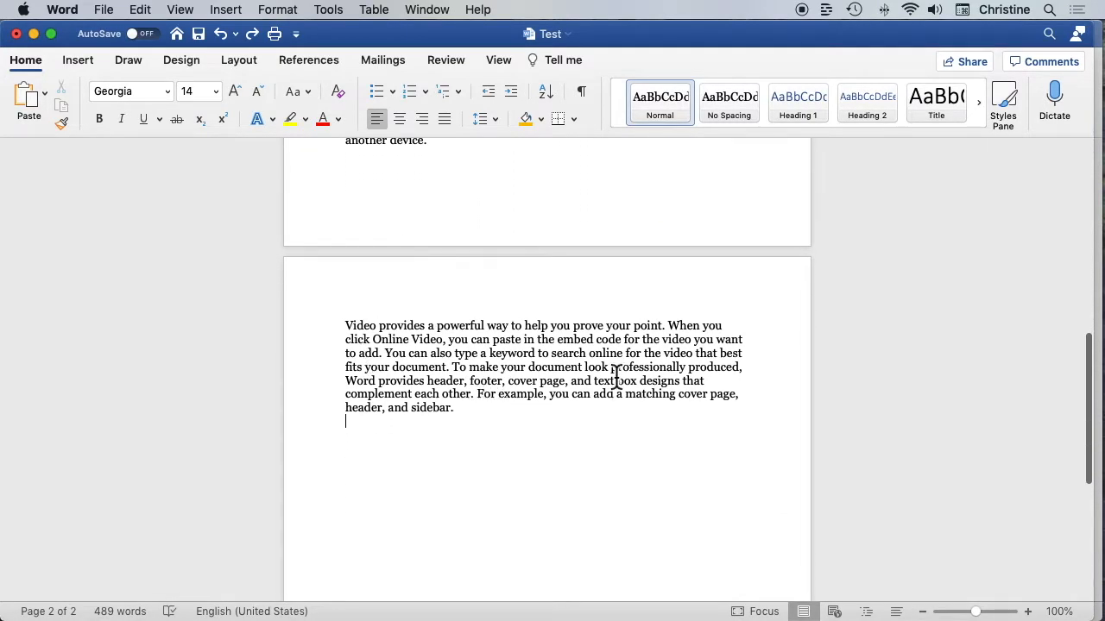
scroll(531, 332, "up", 5)
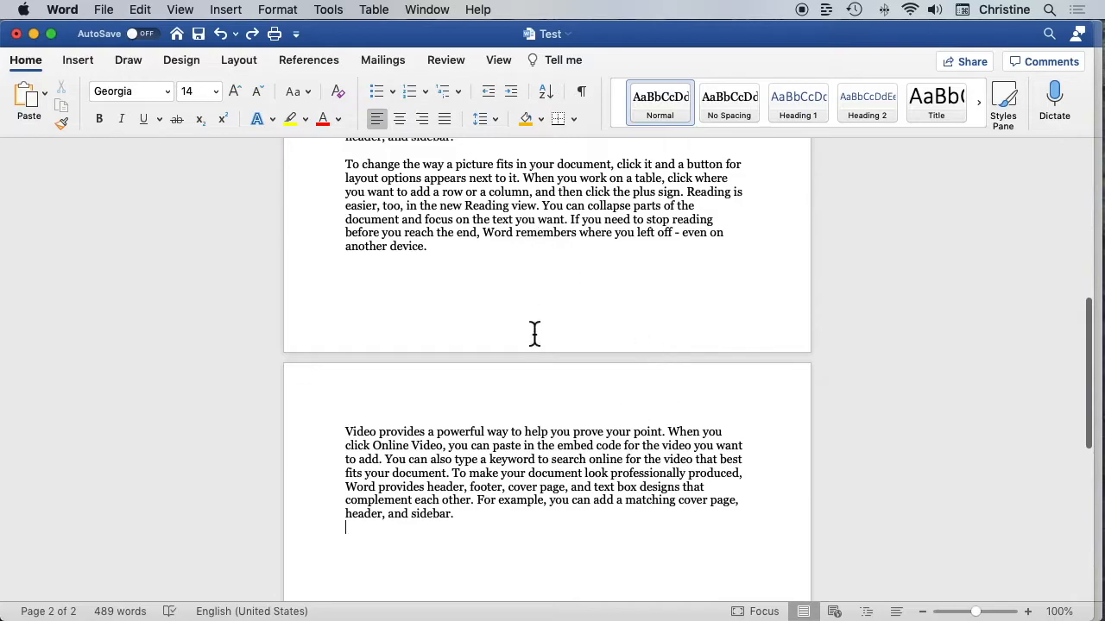
scroll(598, 458, "up", 20)
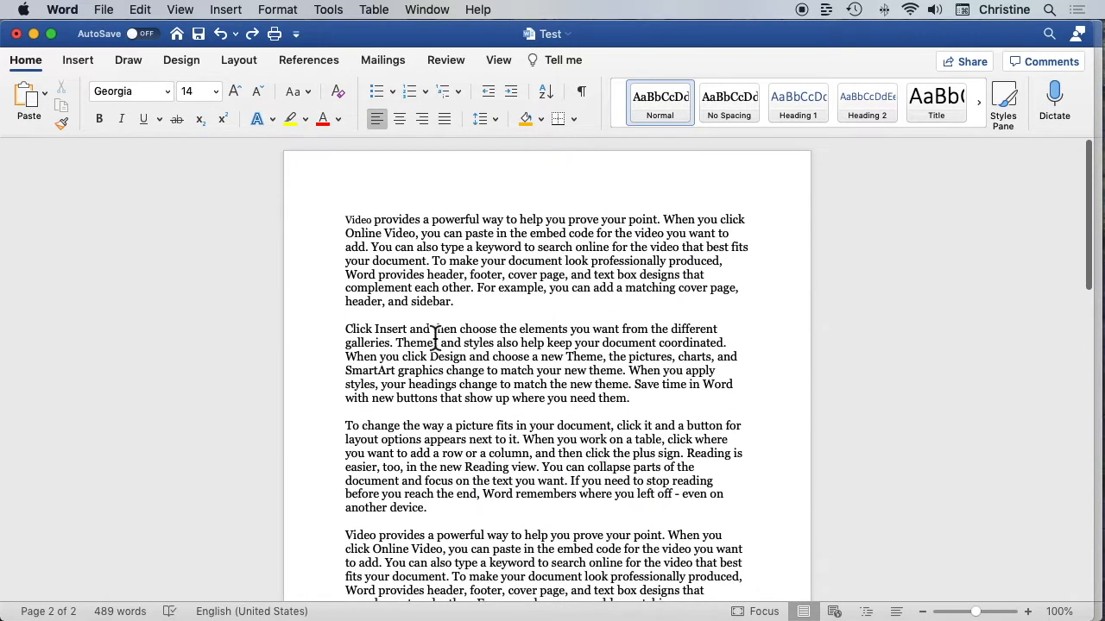
Shrink the Test document by one page with Shrink One Page and check the resulting layout
left_click(431, 300)
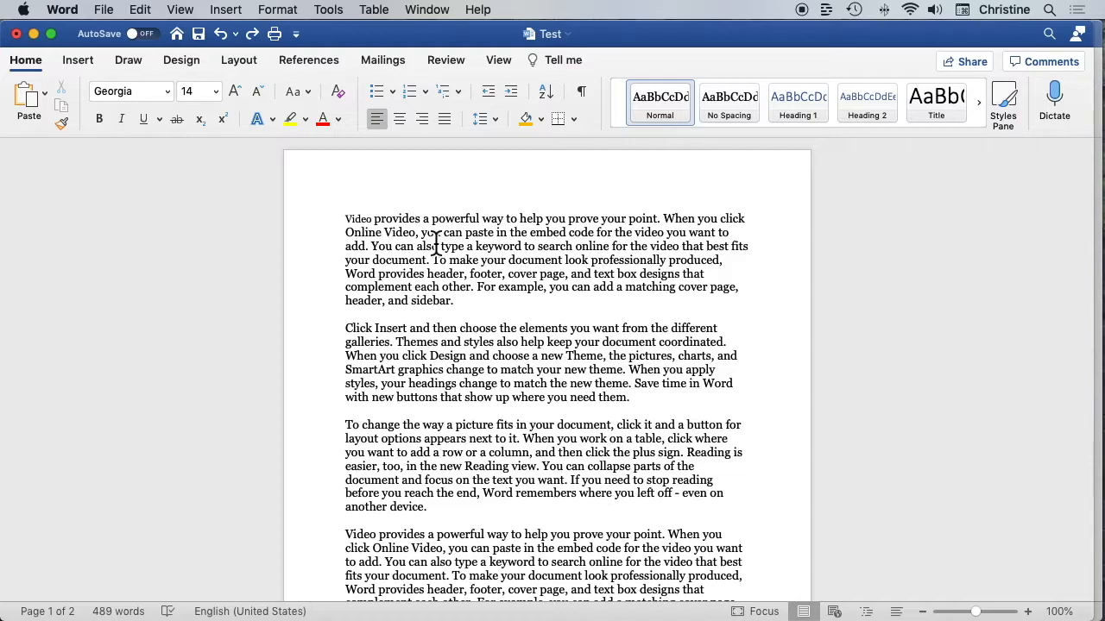
left_click(241, 61)
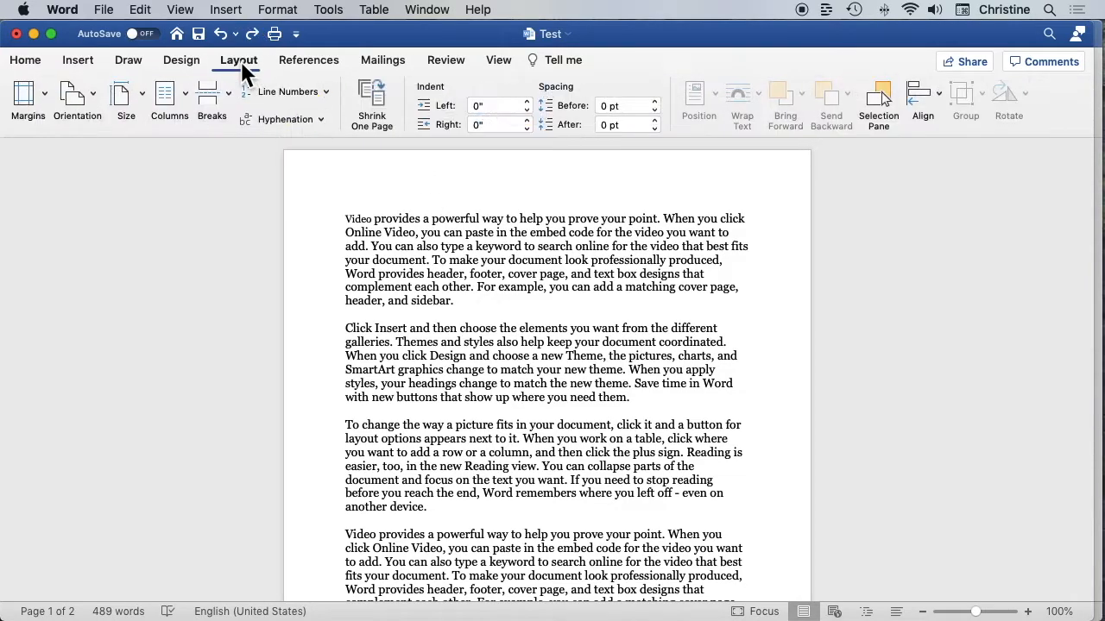
left_click(380, 92)
scroll(598, 429, "down", 1)
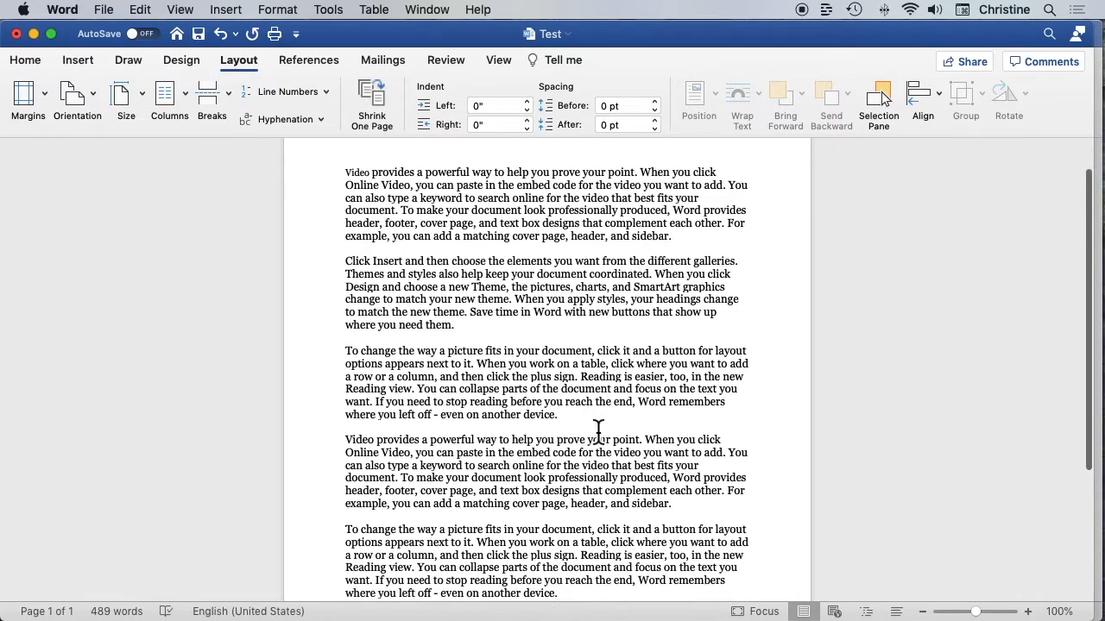
scroll(598, 429, "down", 5)
scroll(598, 429, "up", 7)
scroll(598, 429, "down", 6)
scroll(618, 268, "up", 6)
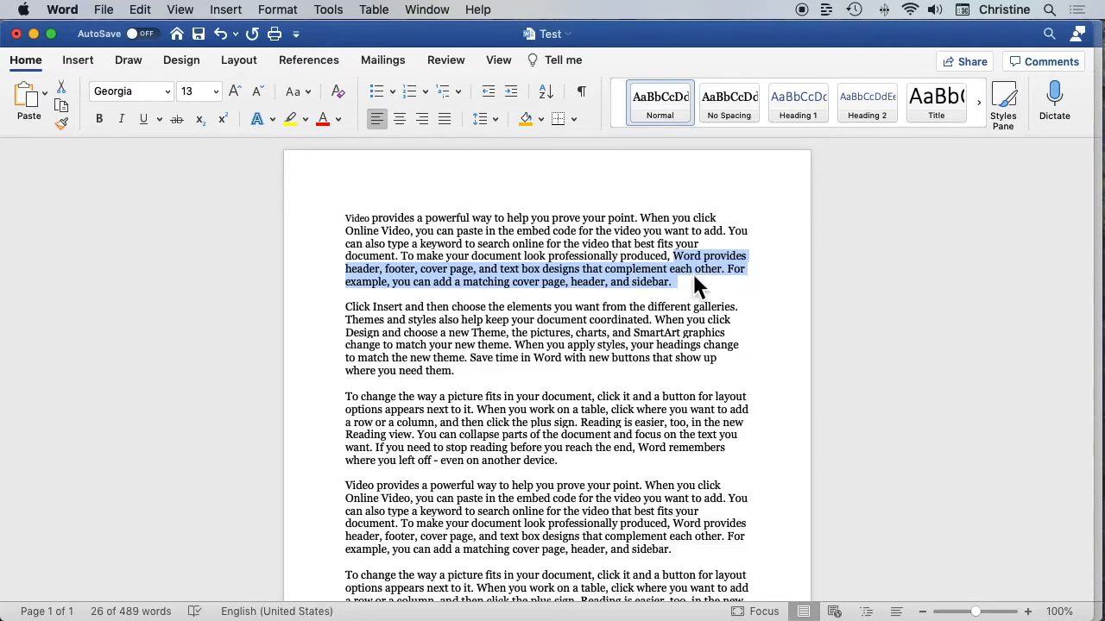
Have the selected end of the first paragraph read aloud, and pause the reading
scroll(692, 271, "down", 1)
left_click(449, 63)
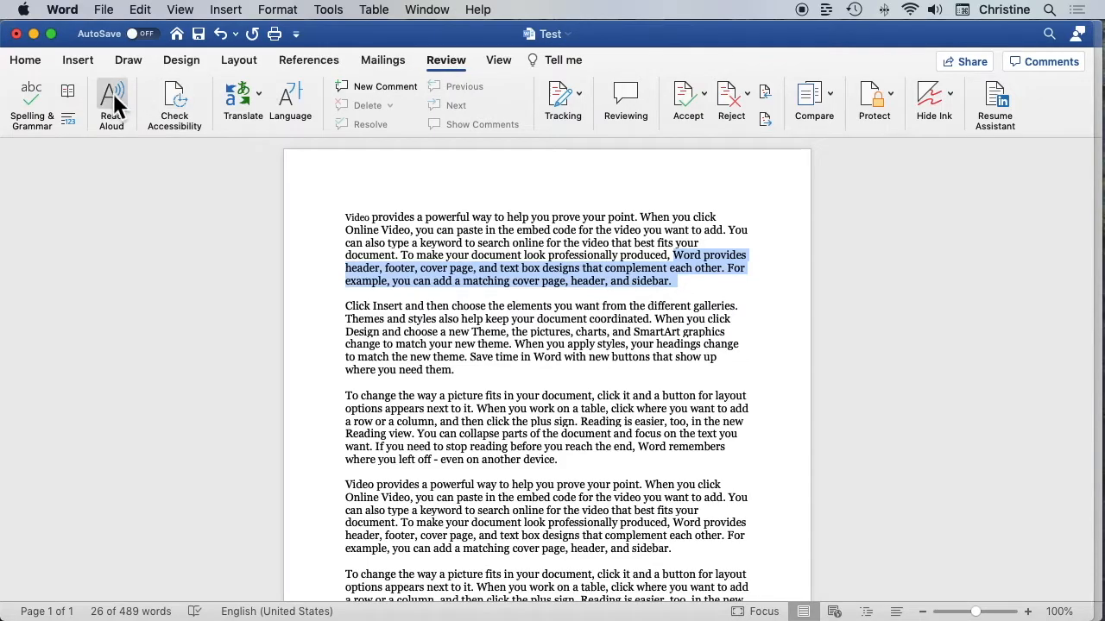
left_click(113, 95)
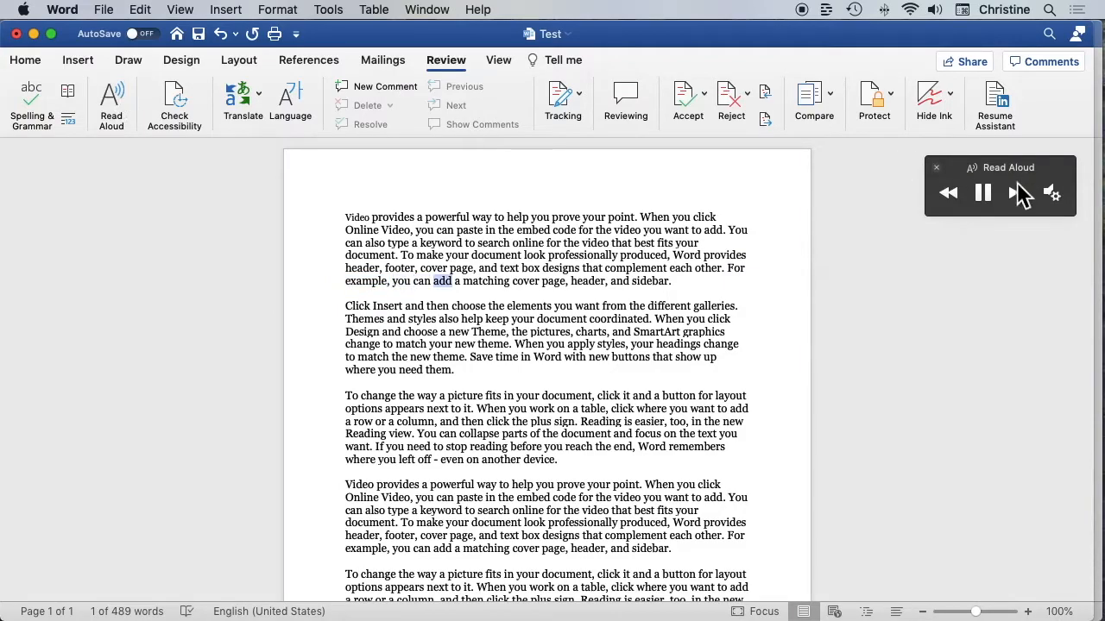
left_click(983, 193)
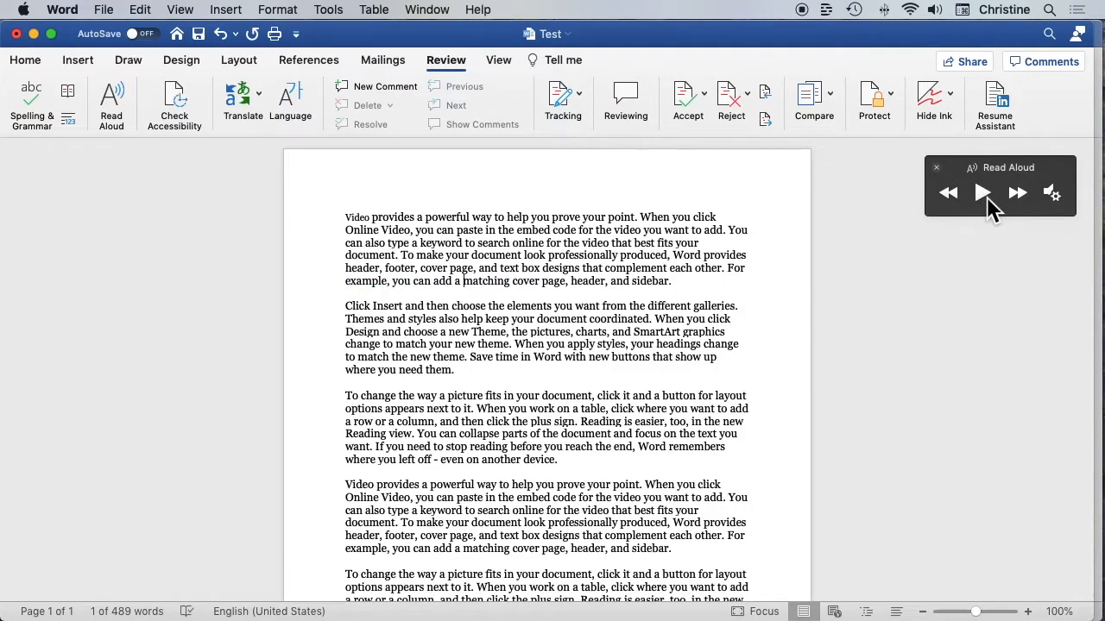
Review the Read Aloud reading speed and voice choices, keeping Alex as the voice
left_click(1054, 195)
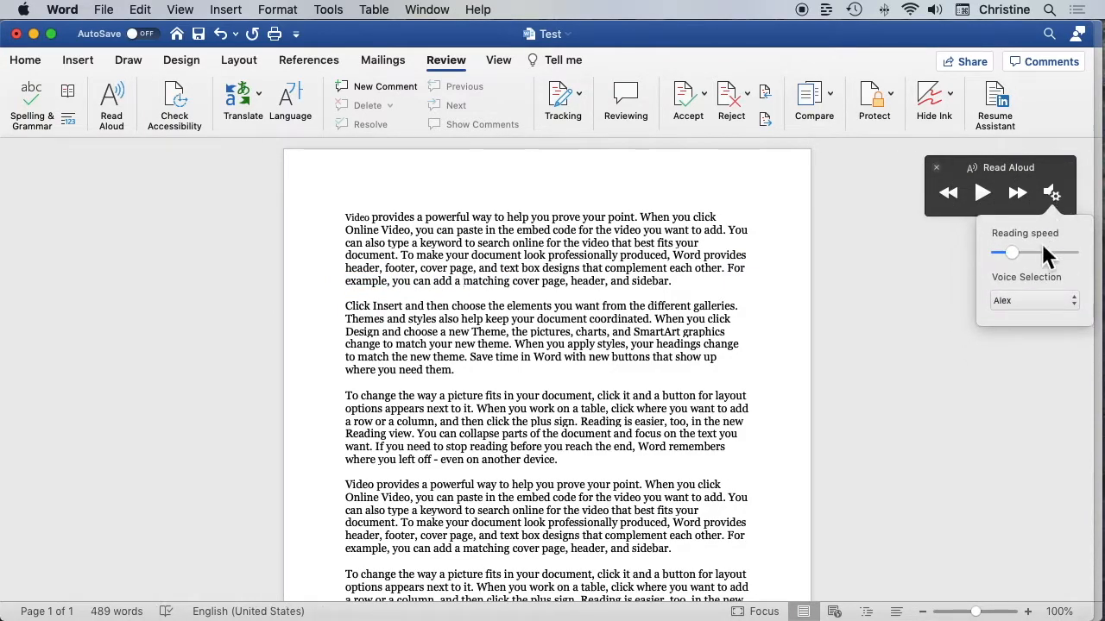
left_click(1016, 252)
left_click(1073, 302)
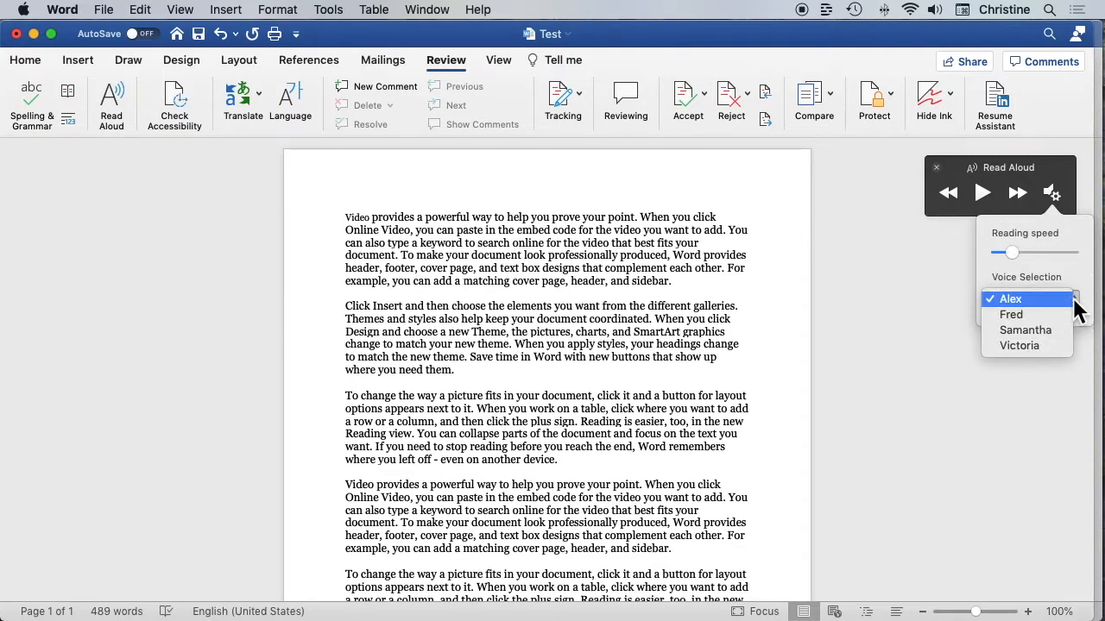
left_click(1010, 299)
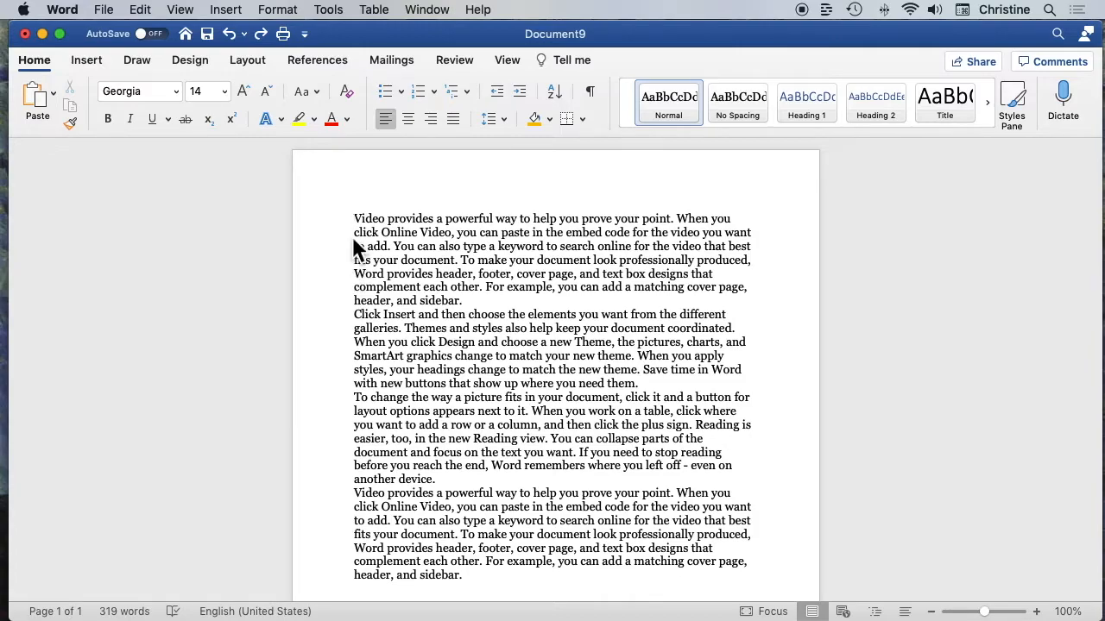
Open Document9 in Immersive Reader and look through the reformatted text
left_click(514, 67)
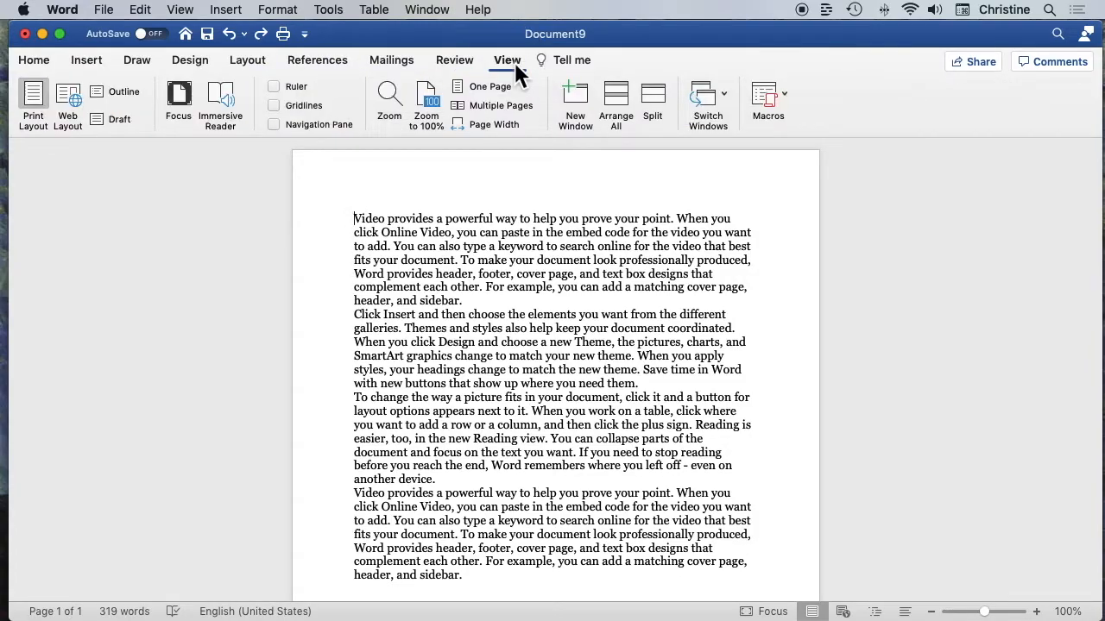
left_click(221, 92)
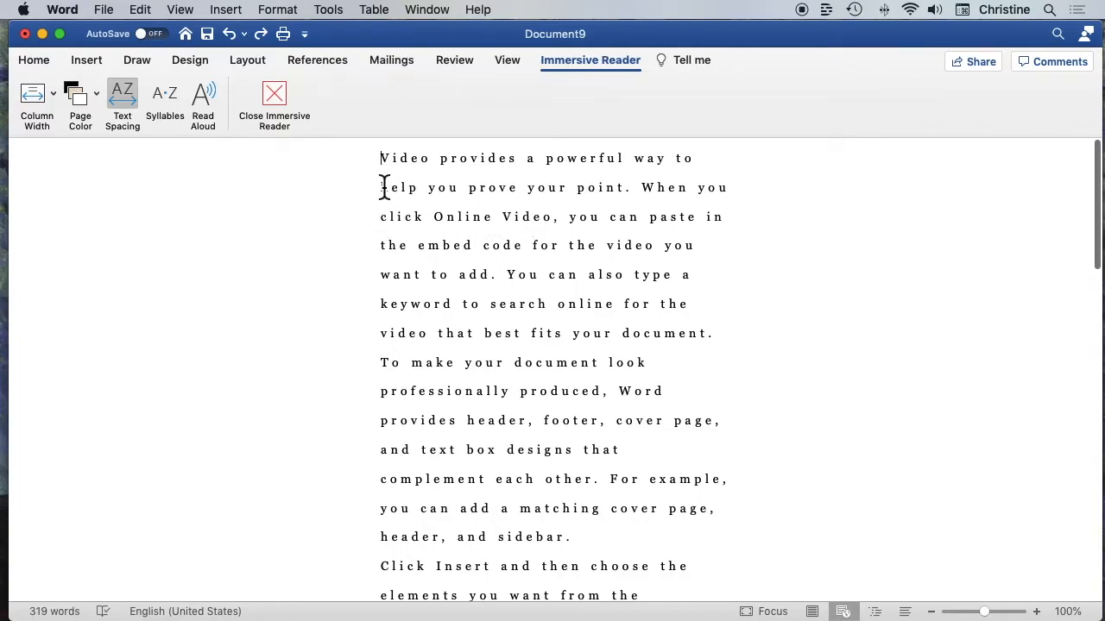
scroll(575, 222, "down", 10)
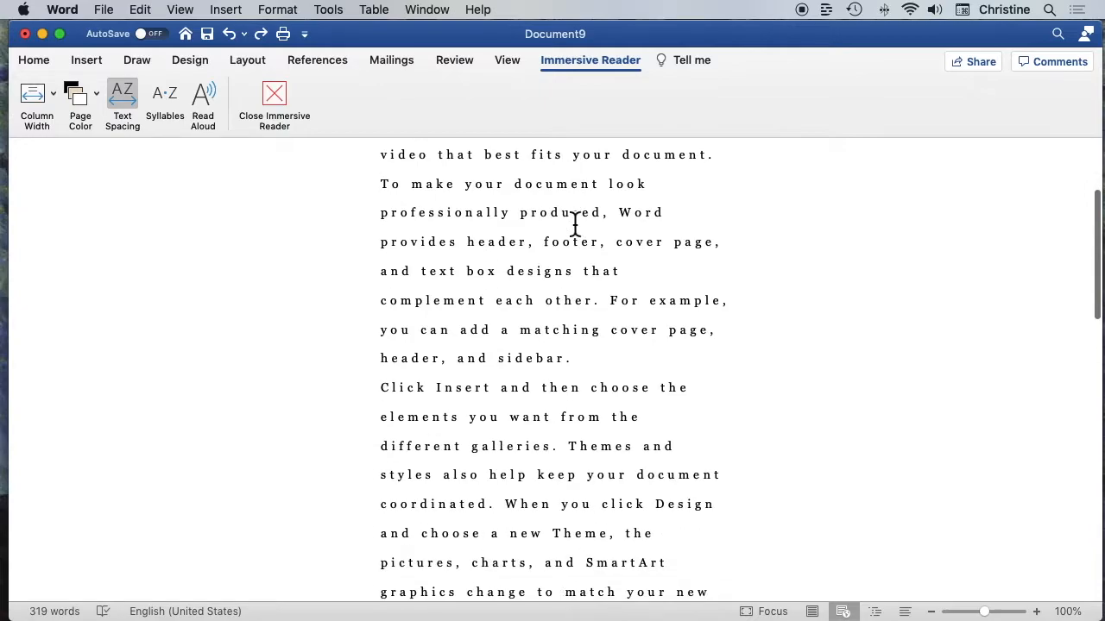
scroll(575, 223, "down", 7)
scroll(575, 225, "up", 15)
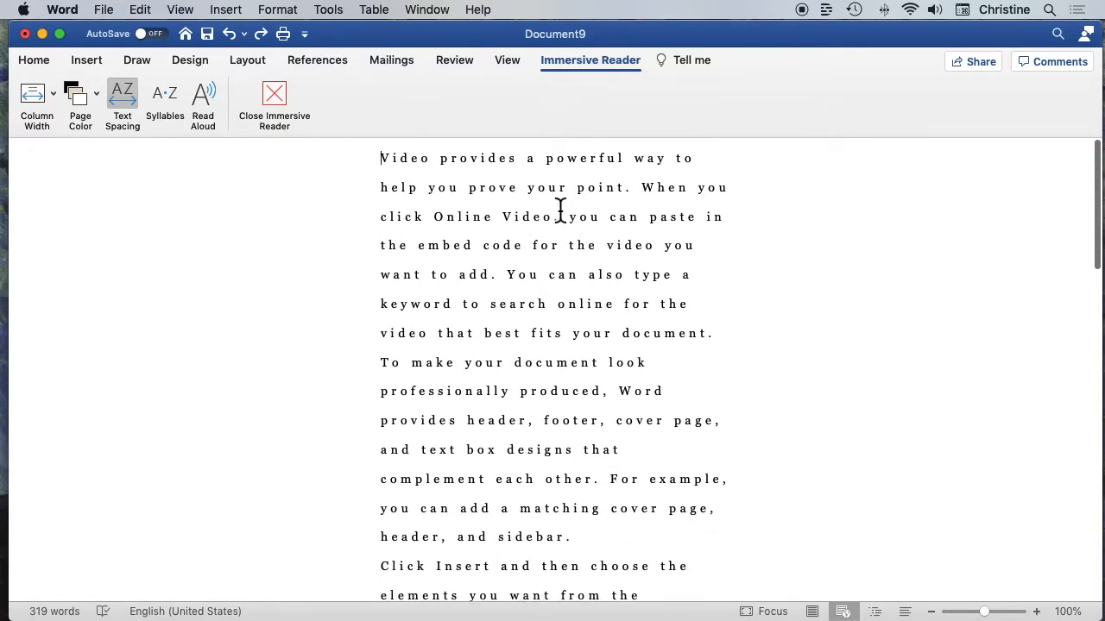
Set the Immersive Reader column width to Moderate and the page color to light cream
left_click(54, 93)
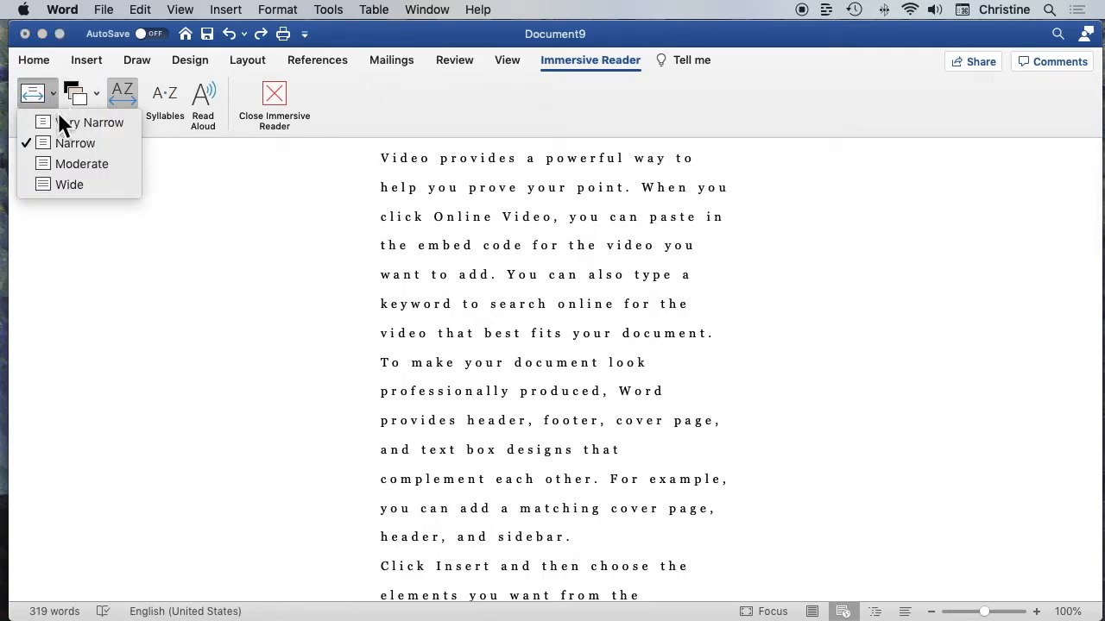
left_click(69, 165)
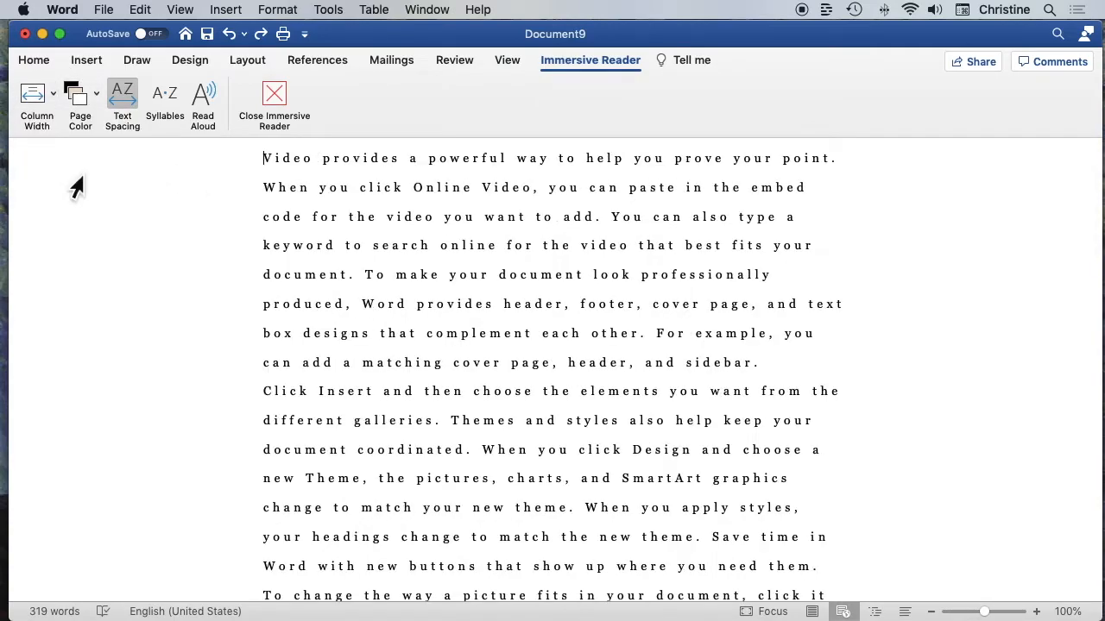
left_click(82, 97)
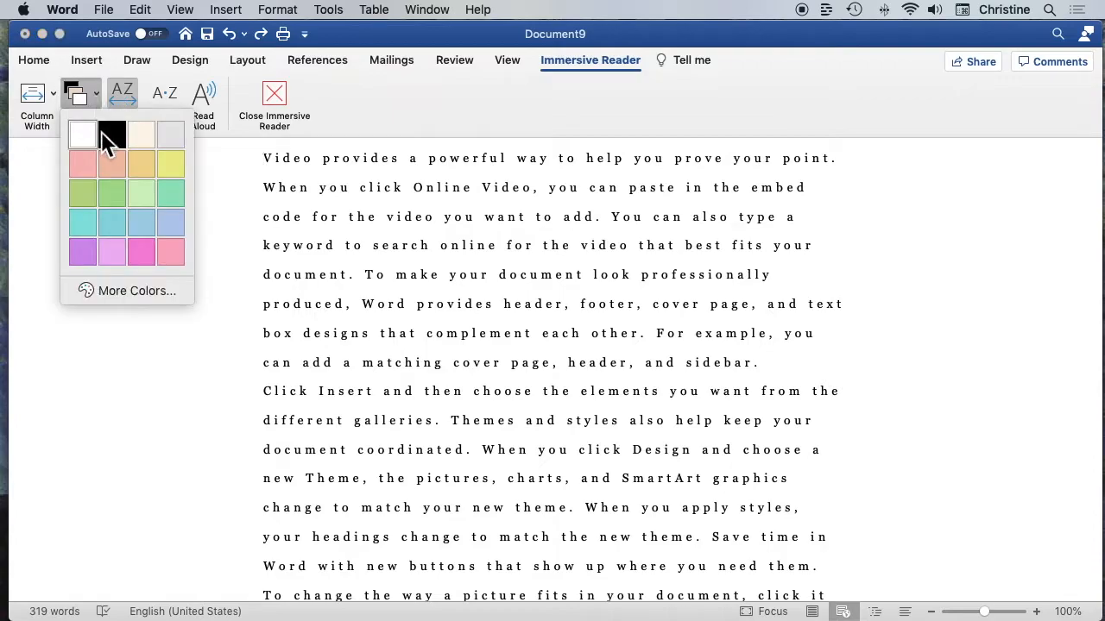
left_click(140, 136)
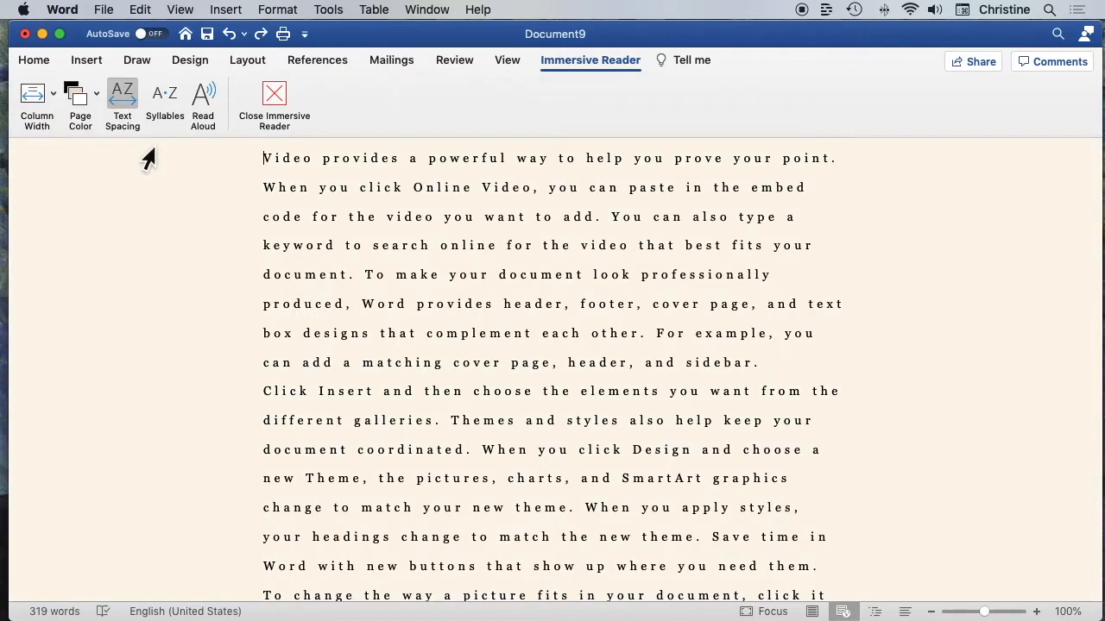
Switch the wide text spacing off and back on, and show syllable breaks in the words
left_click(128, 93)
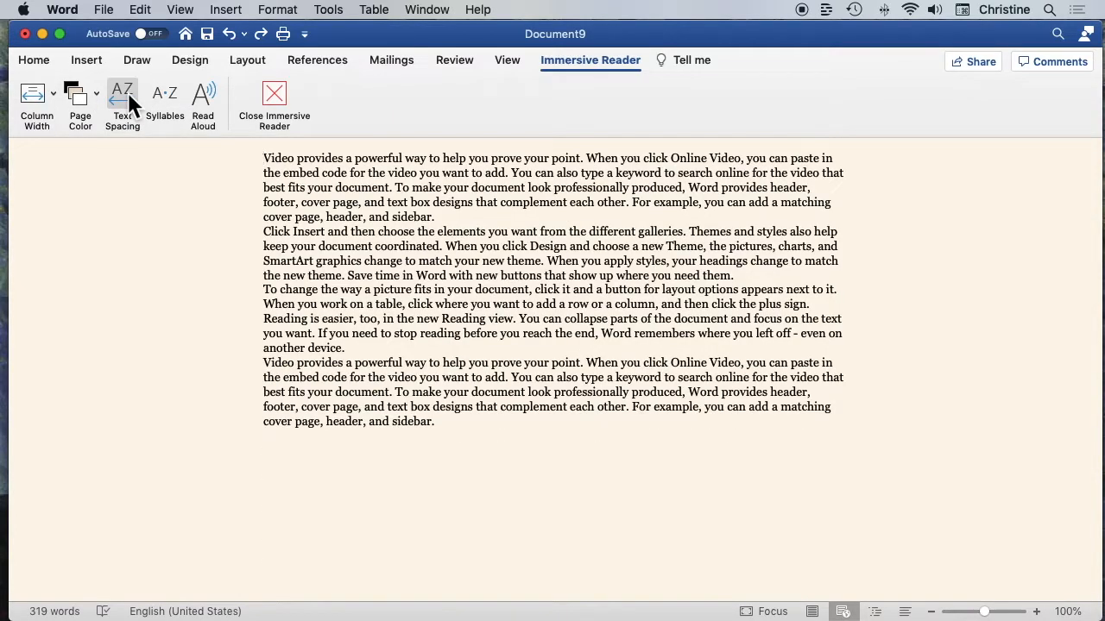
left_click(128, 92)
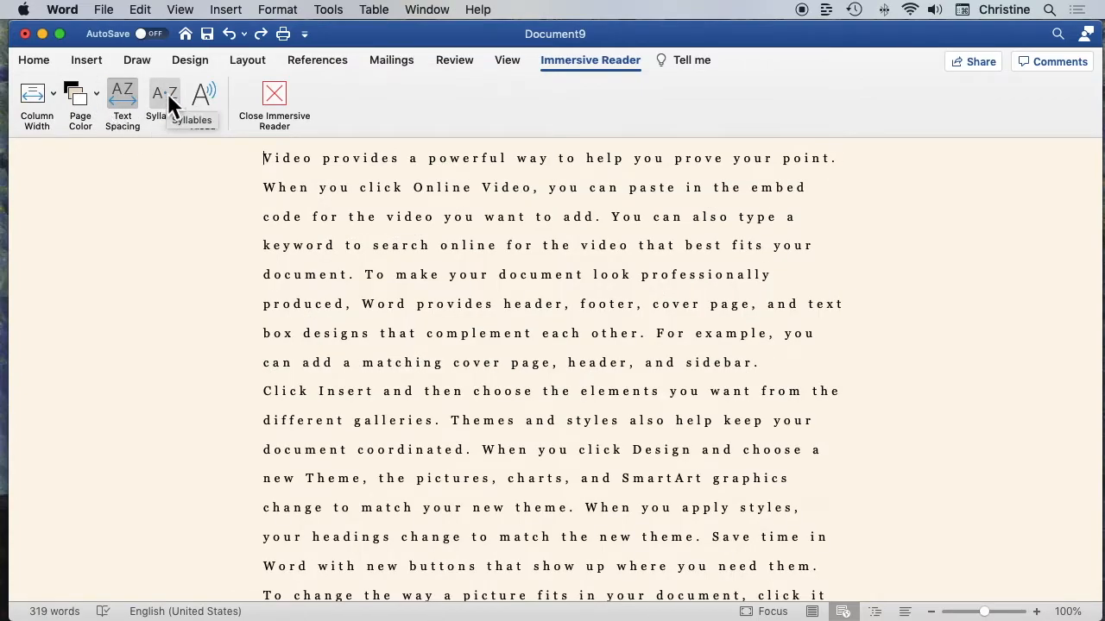
left_click(167, 97)
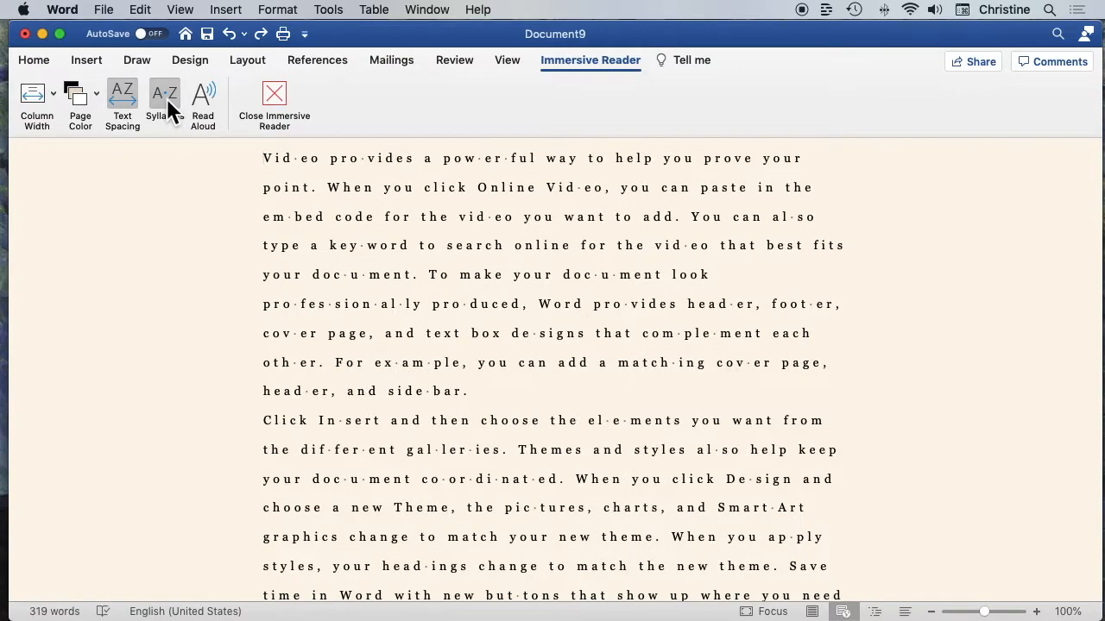